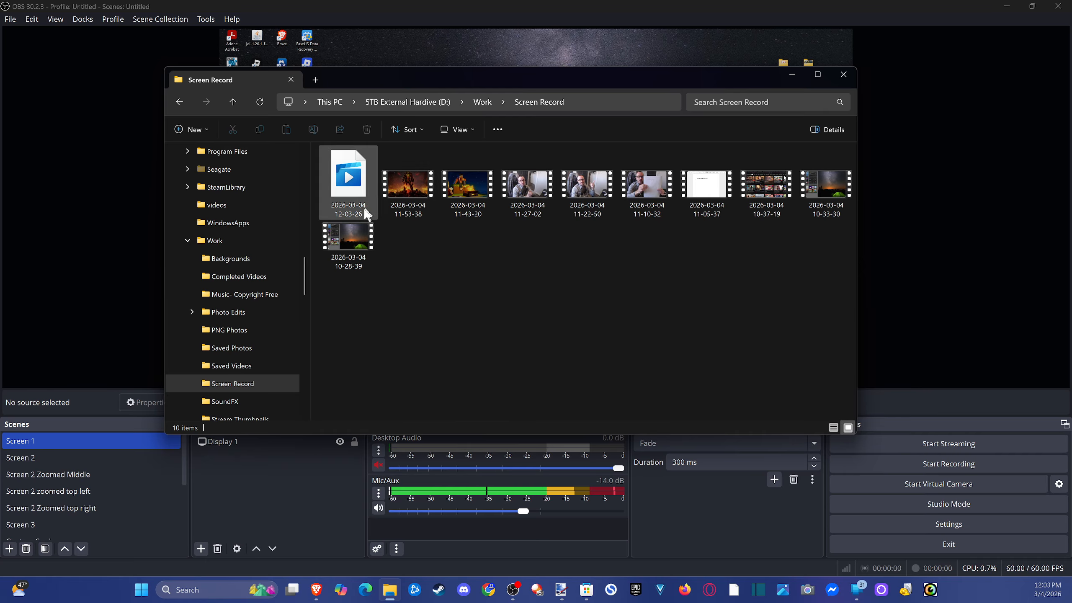
- Move the Screen Record folder window away from OBS onto the neighbouring monitor
left_click_drag(424, 84, 1071, 165)
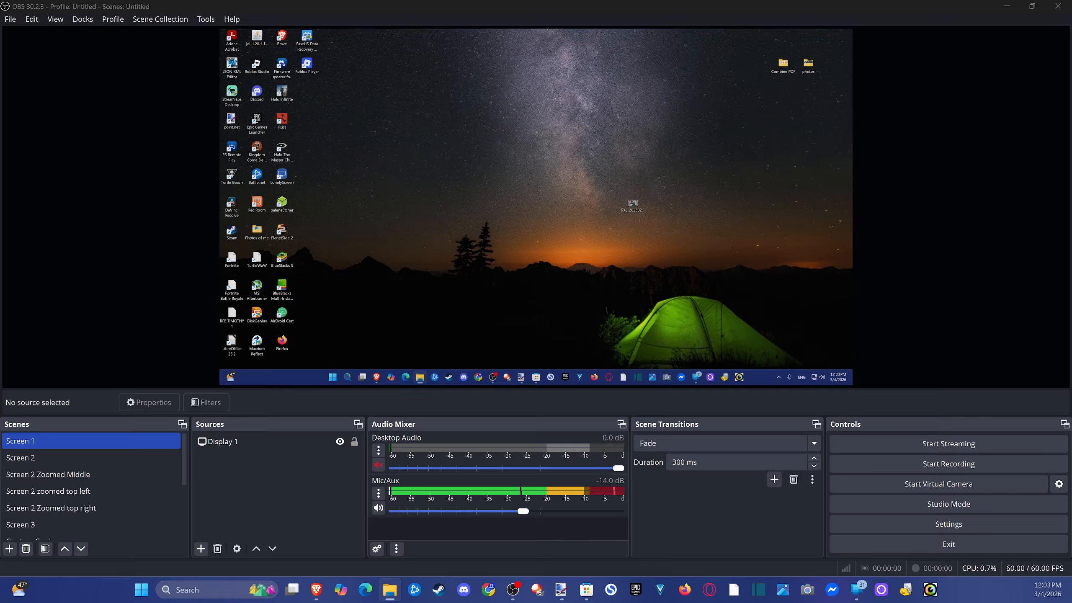
left_click(1069, 146)
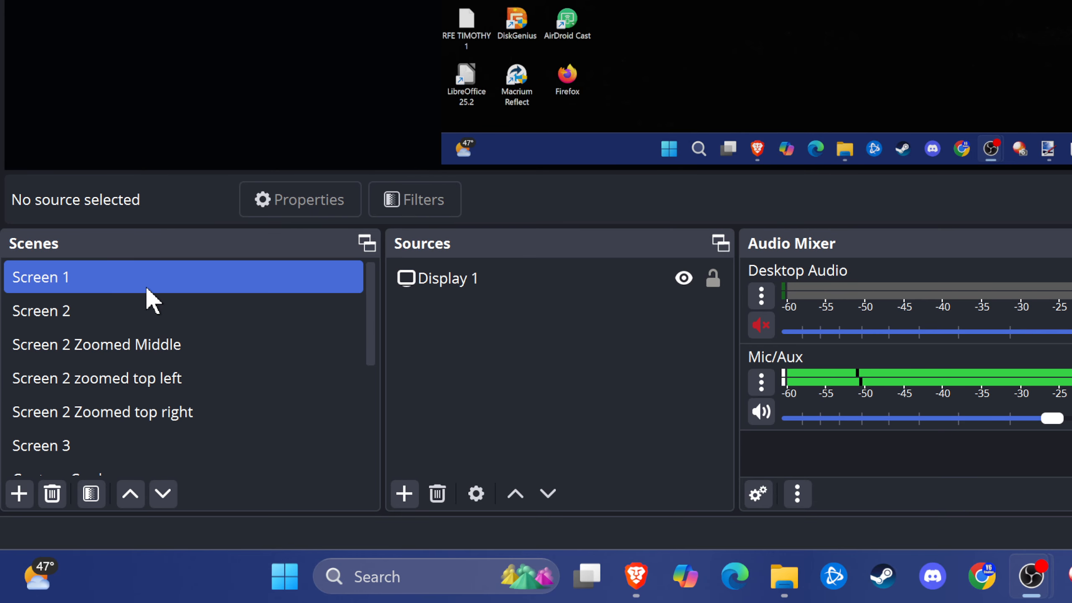
- Look through the scene list, examine the sources of the YourSixNews and iPhone scenes, and return to Screen 1
scroll(111, 321, "down", 1)
scroll(107, 306, "up", 1)
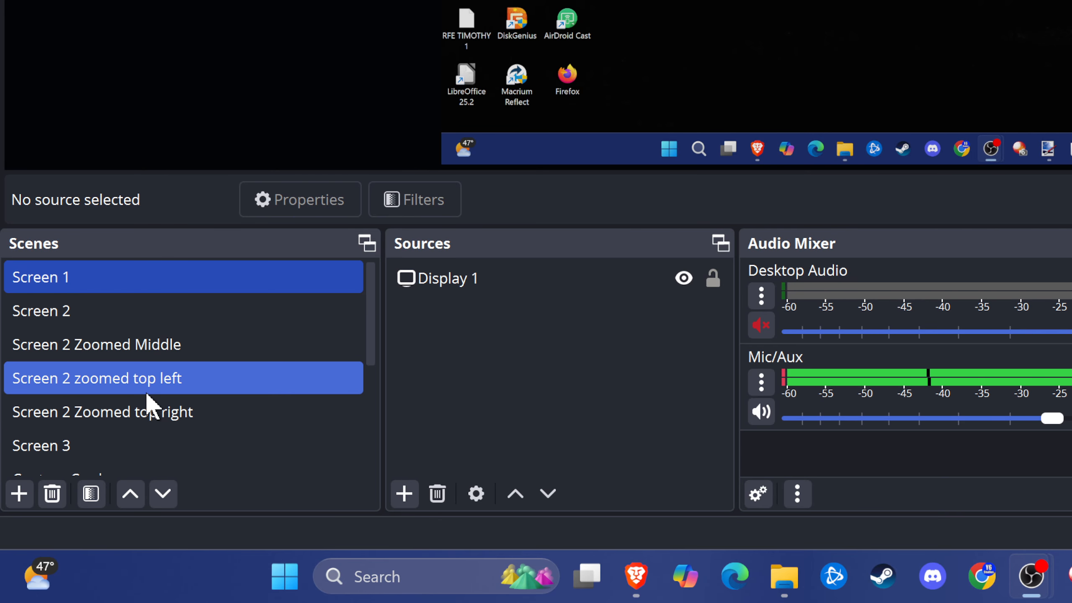
scroll(177, 422, "down", 2)
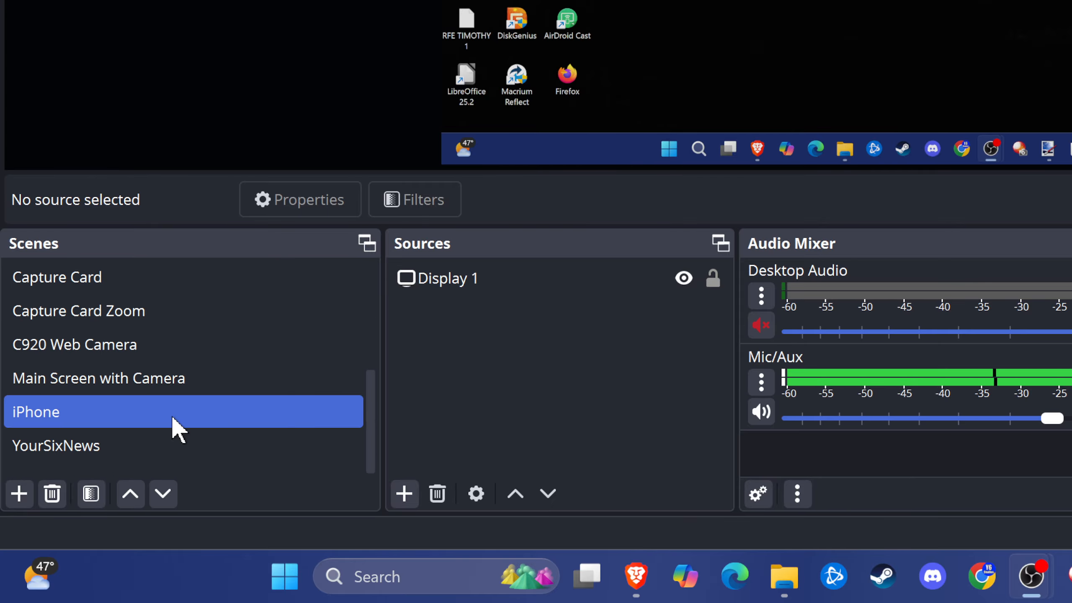
scroll(87, 342, "up", 1)
scroll(139, 397, "down", 1)
left_click(88, 444)
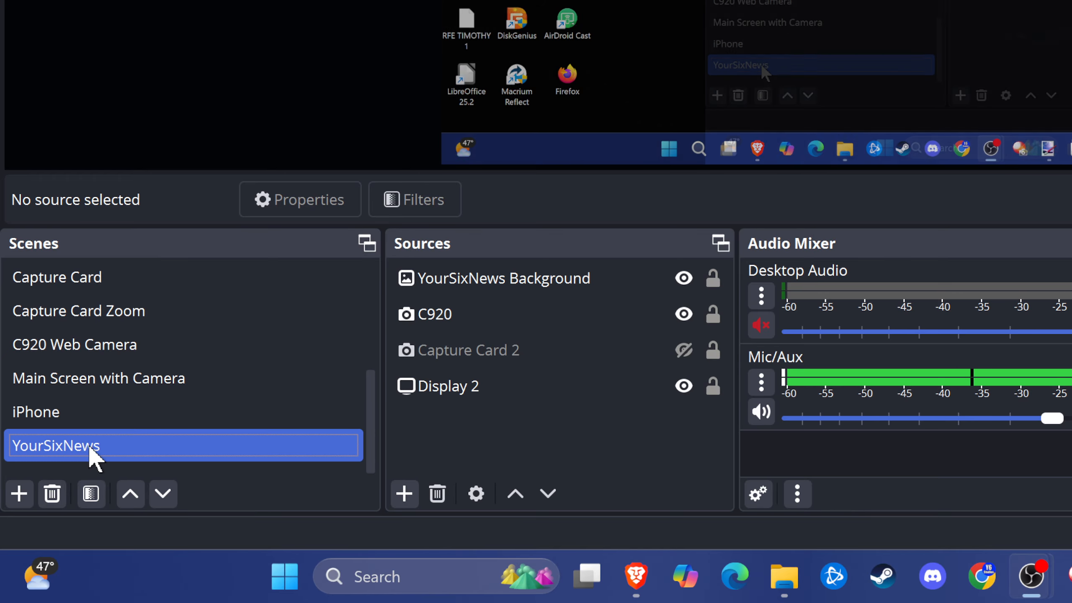
left_click(84, 414)
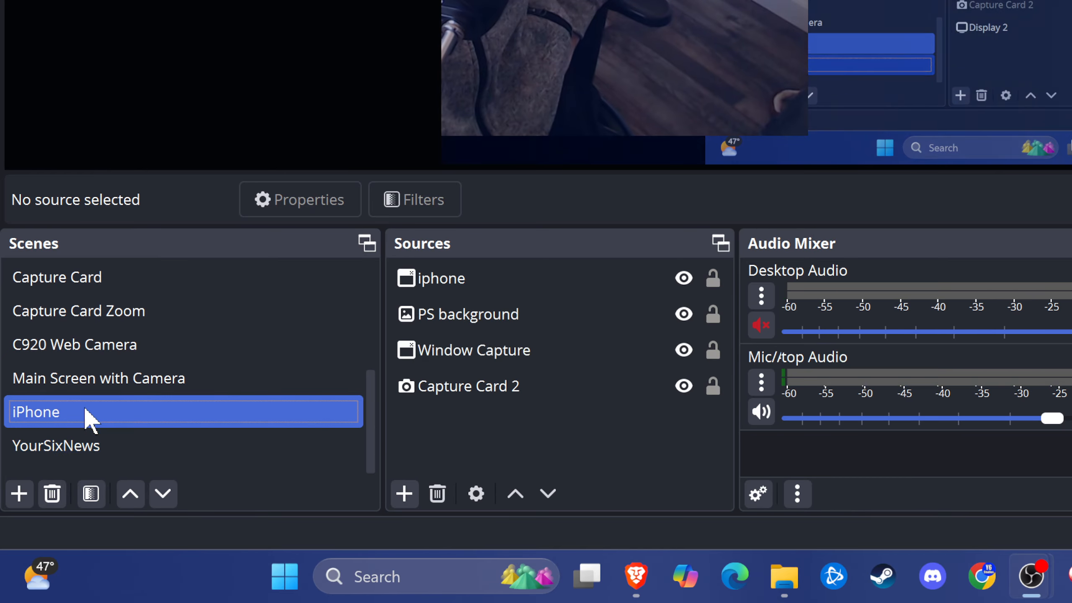
left_click(86, 449)
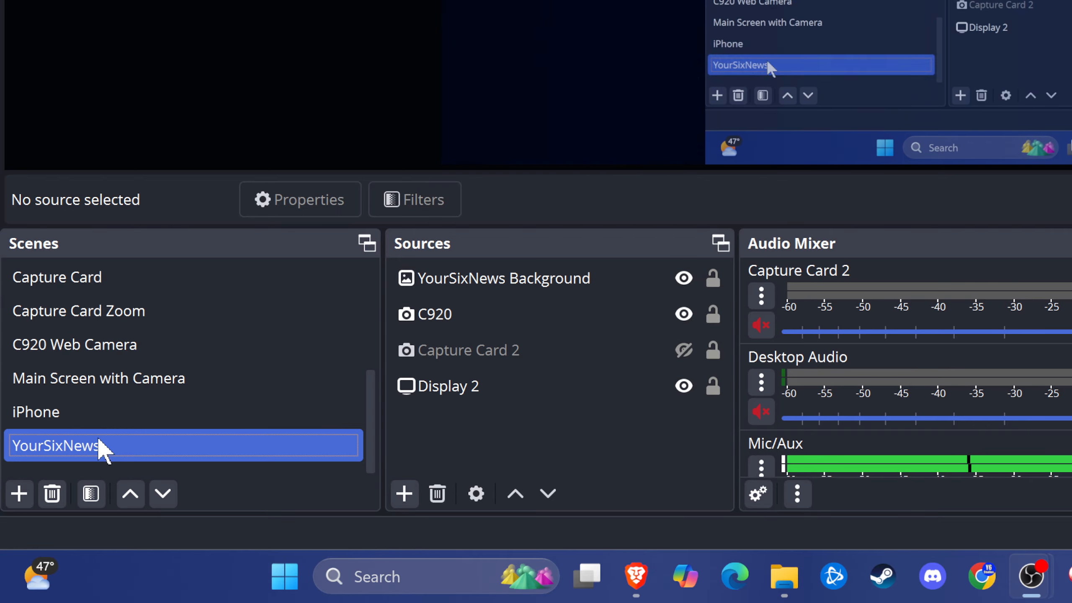
scroll(200, 380, "up", 2)
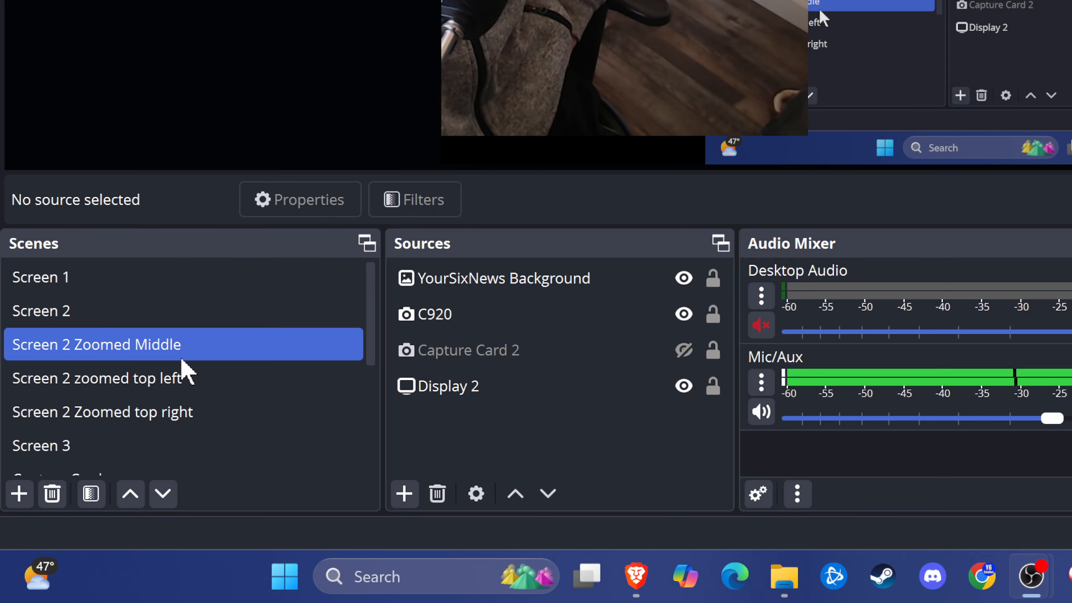
left_click(175, 283)
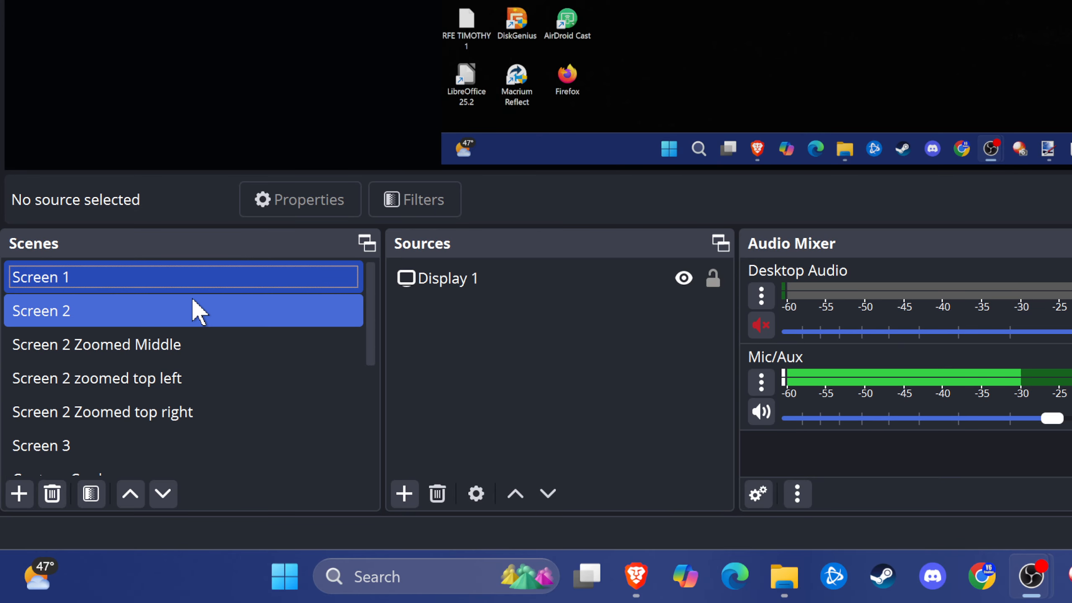
- Add a new scene named "(News Talk)"
left_click(23, 496)
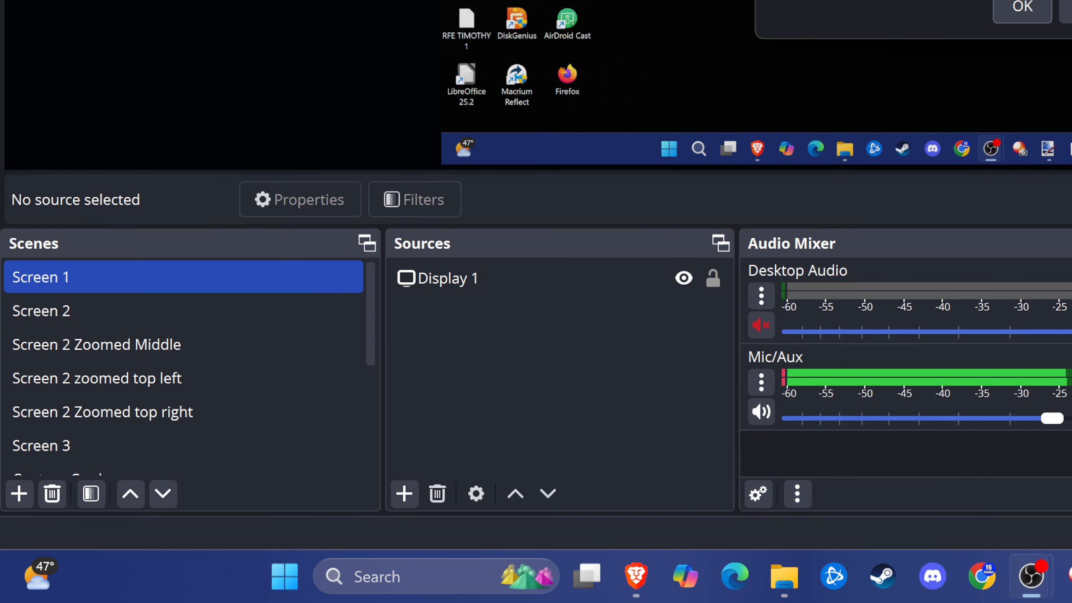
left_click_drag(1067, 2, 703, 182)
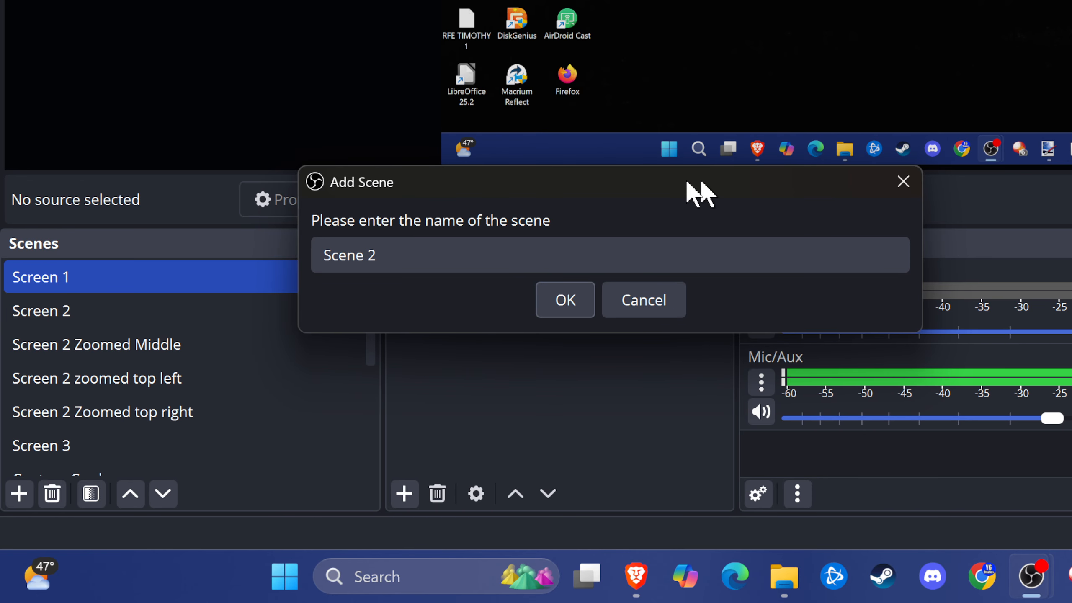
left_click(432, 243)
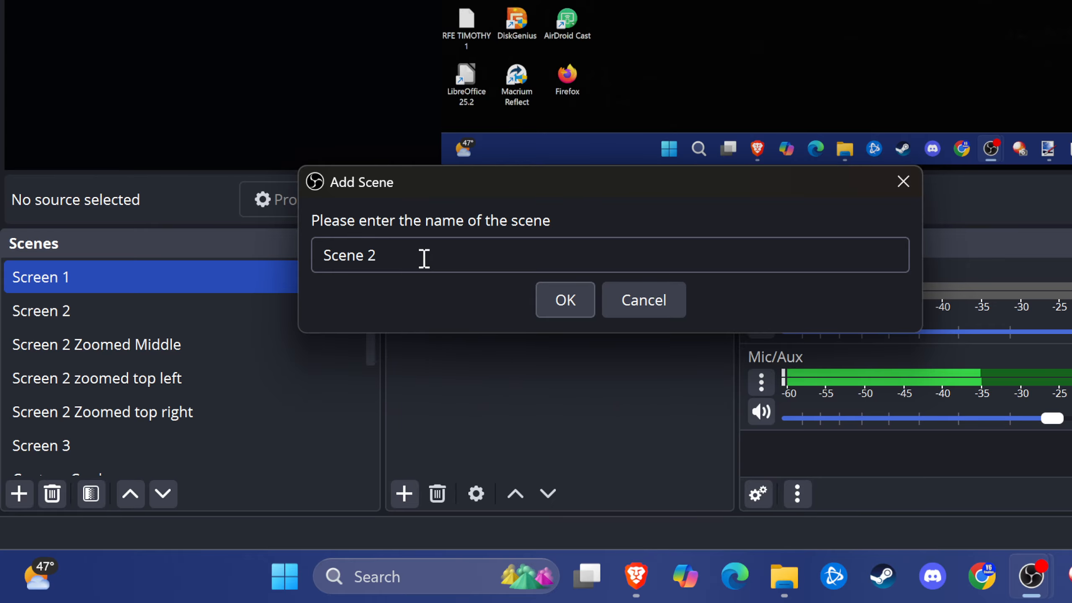
key("ctrl+a")
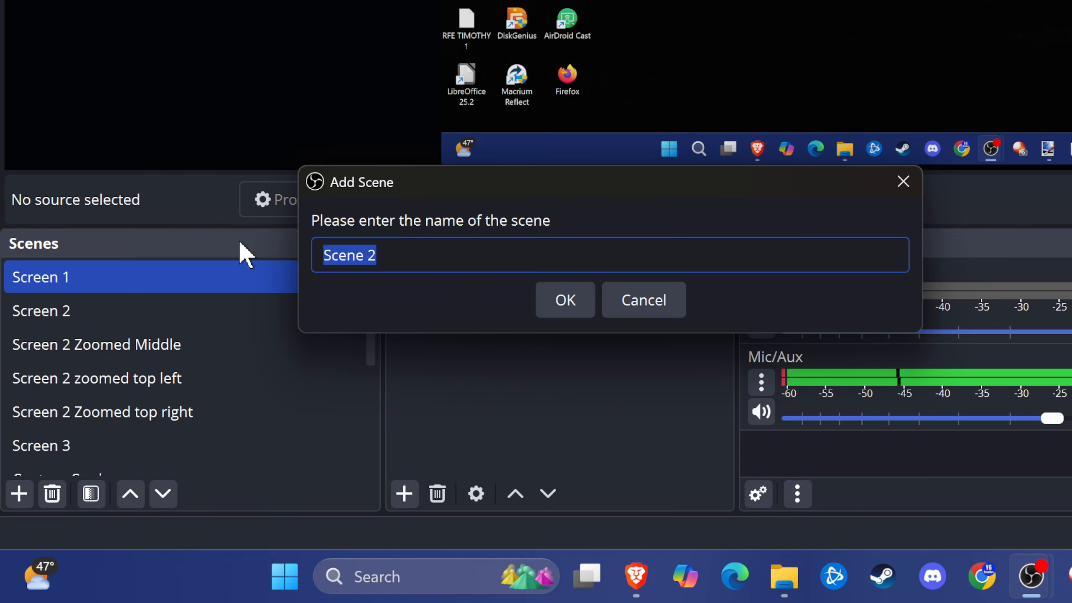
type("(New")
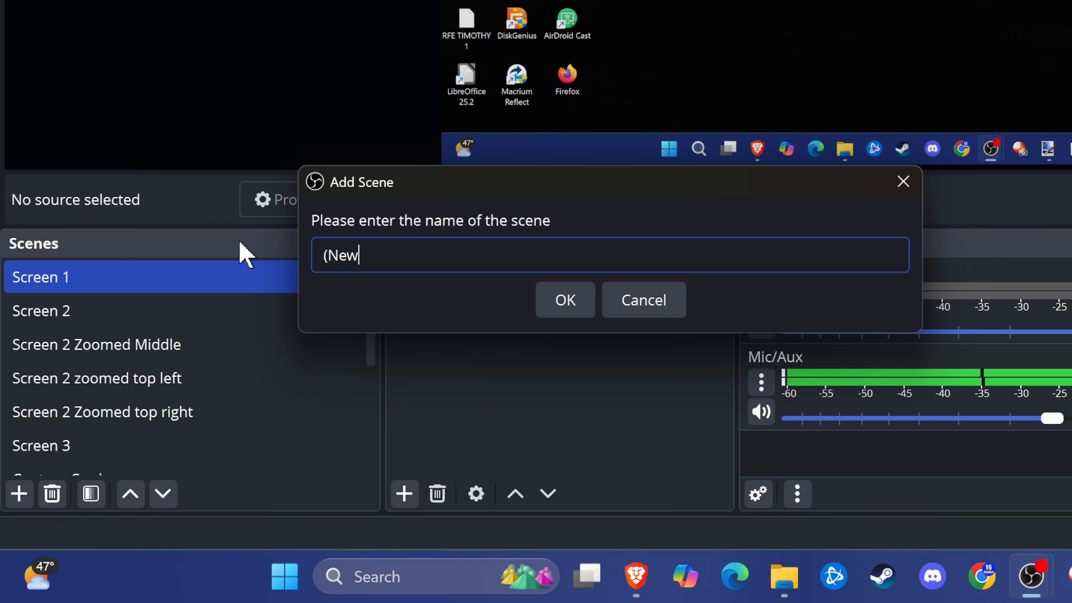
type("s ")
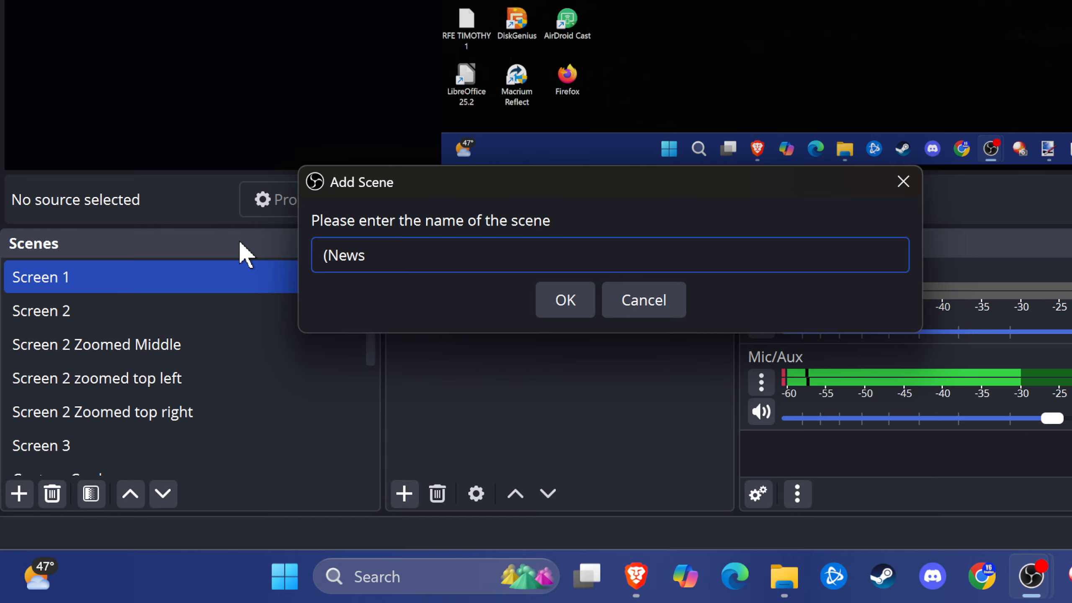
type("Talk")
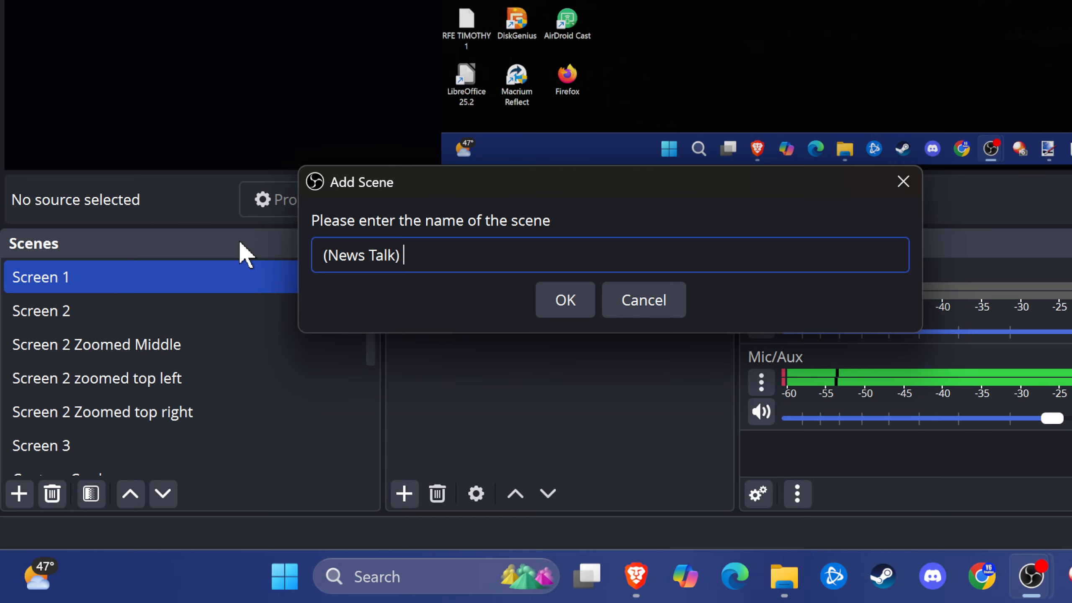
type(")")
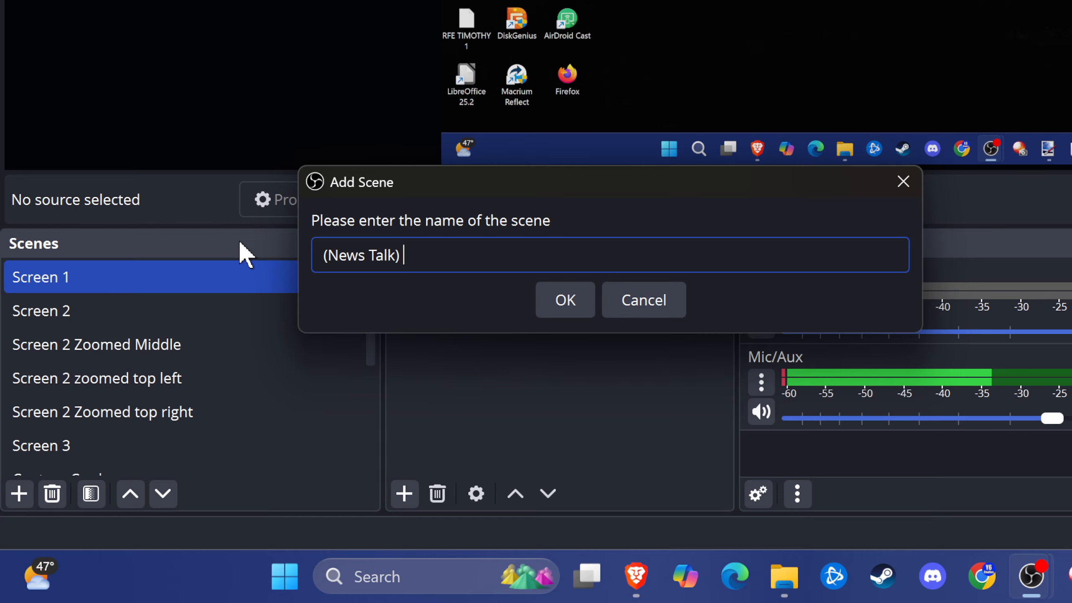
left_click(587, 311)
mouse_move(103, 306)
left_mouse_down()
mouse_move(95, 299)
mouse_move(131, 279)
mouse_move(136, 308)
mouse_move(122, 310)
mouse_move(25, 247)
mouse_move(60, 283)
mouse_move(60, 320)
mouse_move(113, 318)
left_mouse_up()
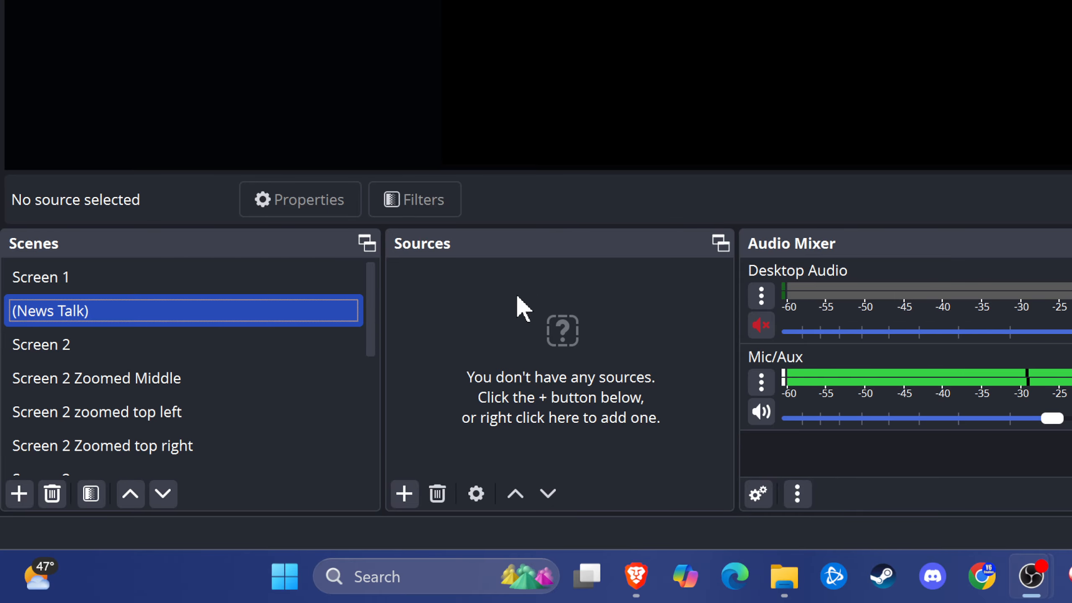
- Add a new Display Capture source named "1 Tutorial" to the (News Talk) scene
left_click(404, 493)
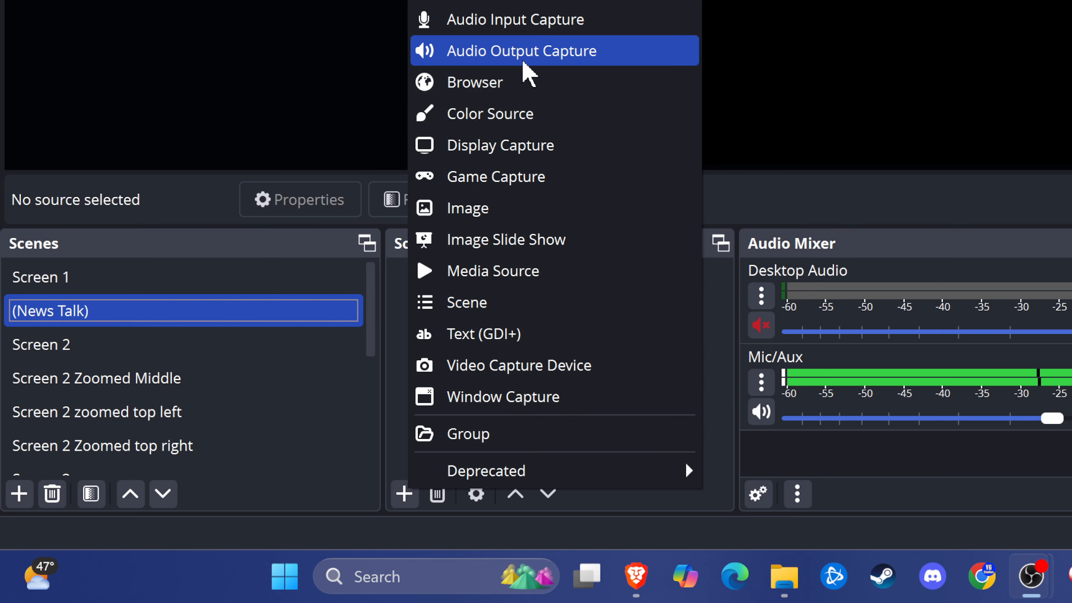
left_click(531, 152)
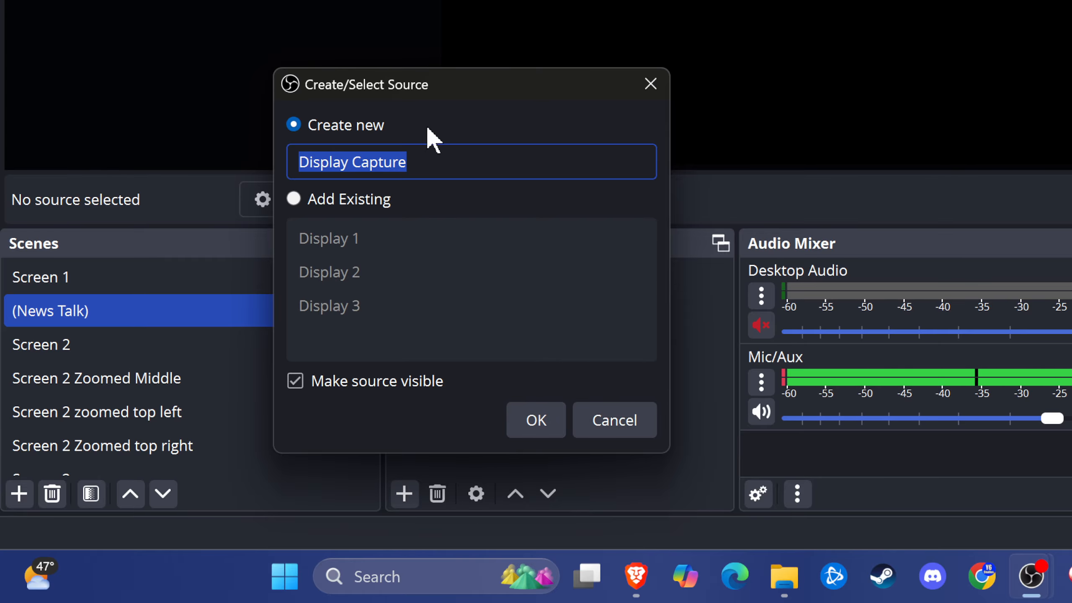
type("1 Tutorial")
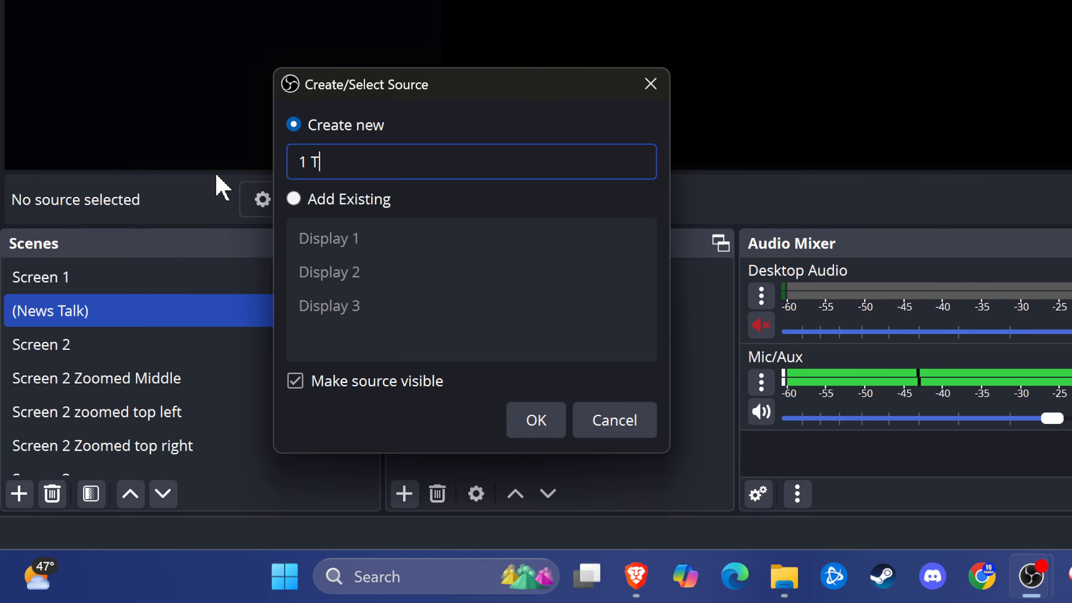
left_click(547, 433)
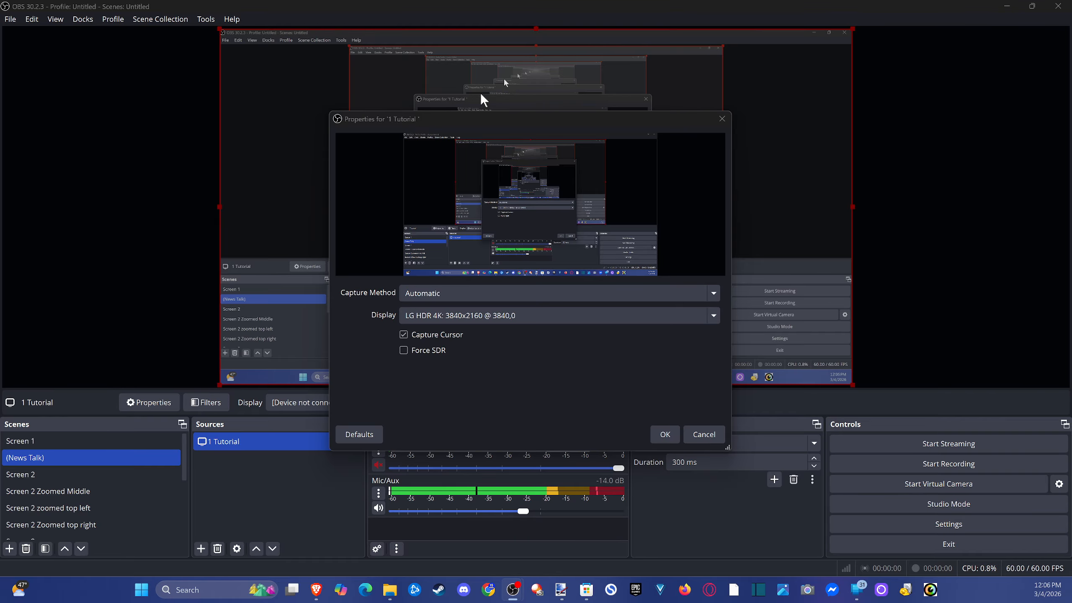
- Set the 1 Tutorial source's display to LG HDR 4K: 3840x2160 @ 0,0 (Primary Monitor) and accept its properties
left_click(429, 321)
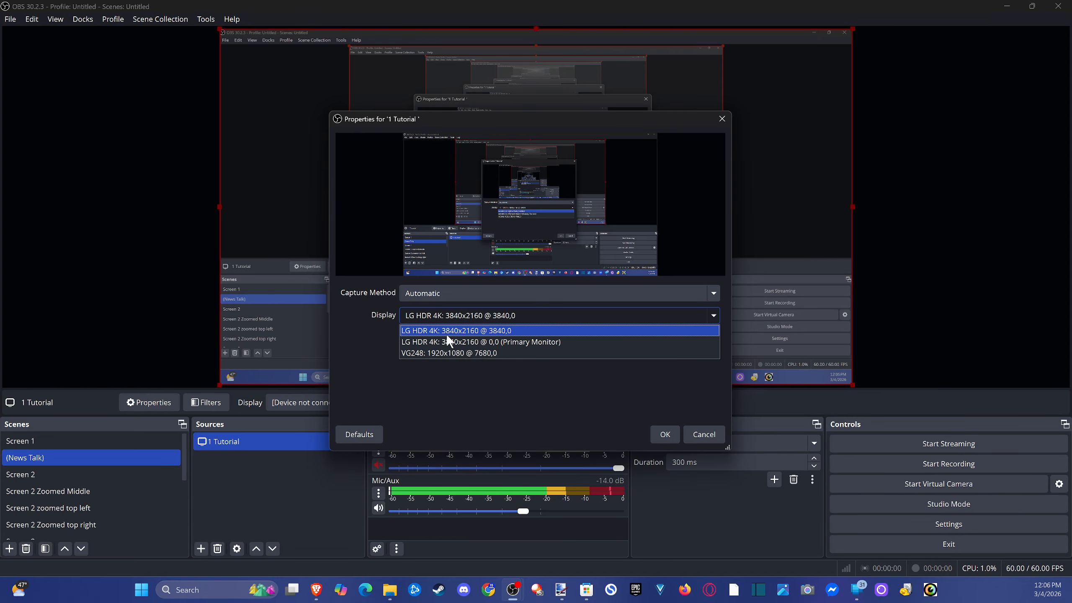
left_click(450, 341)
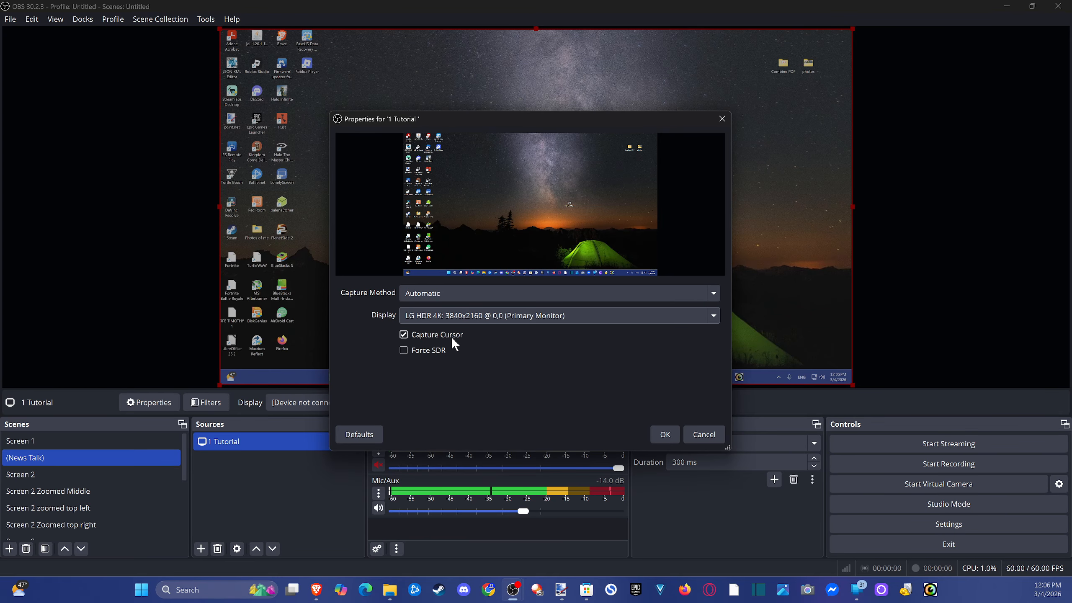
left_click(664, 434)
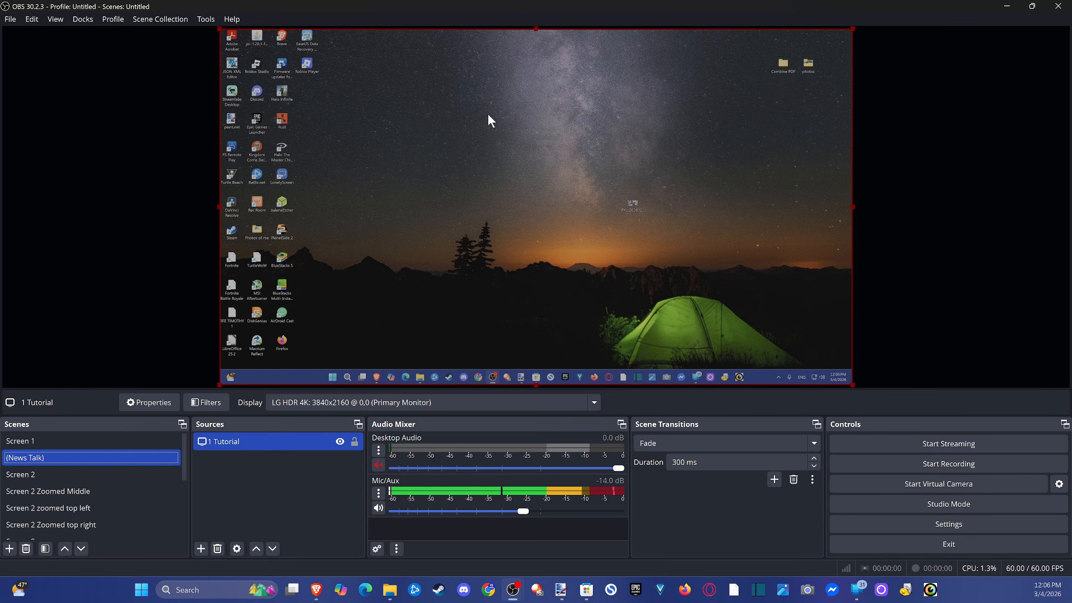
- Review the 1 Tutorial source's capture properties and close them
right_click(298, 442)
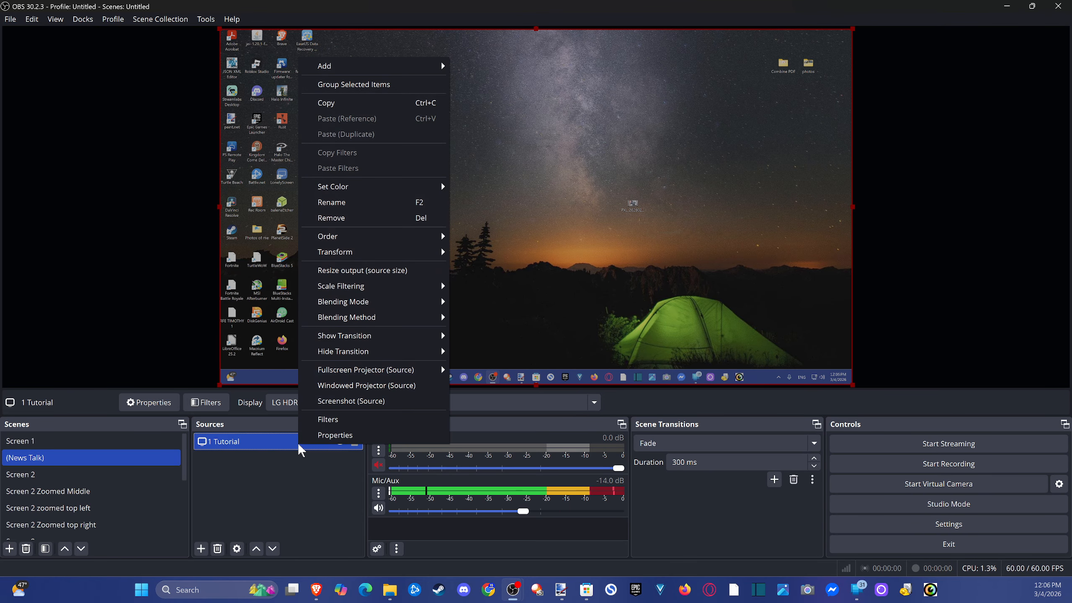
left_click(320, 436)
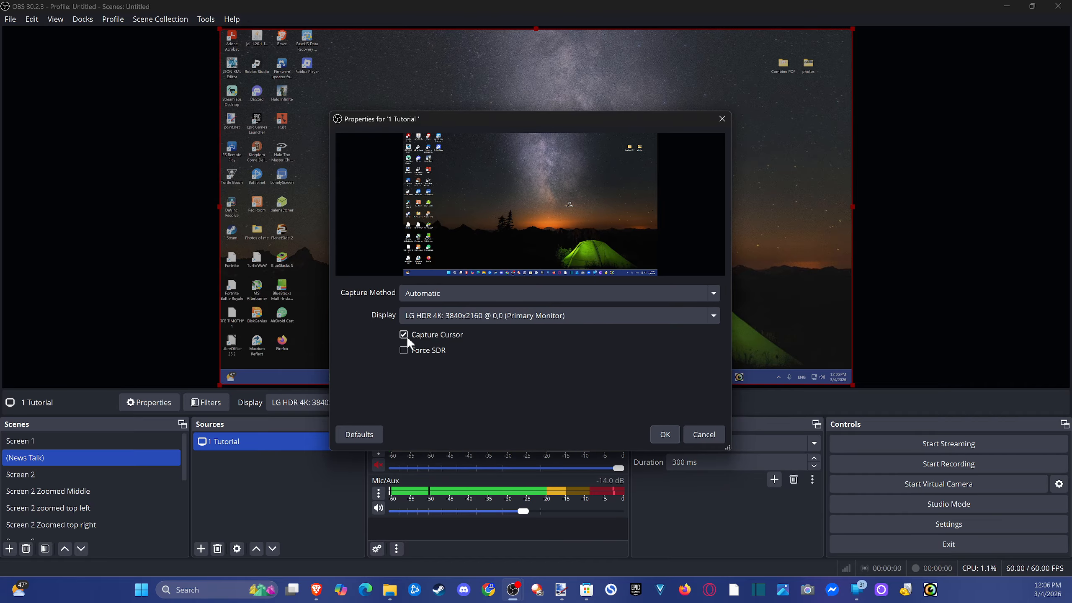
left_click(724, 118)
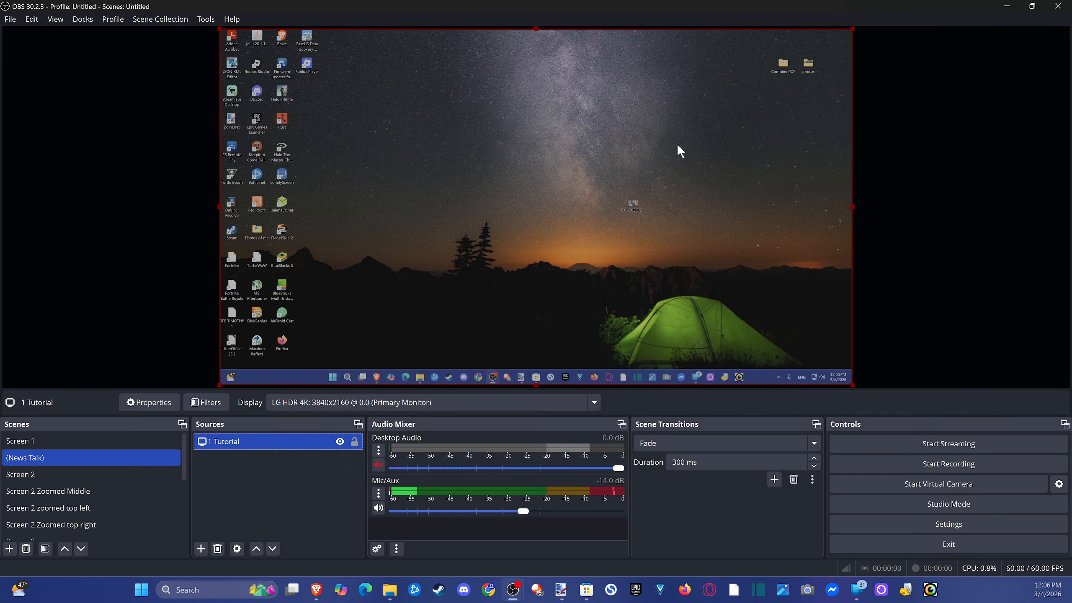
- Try DXGI Desktop Duplication, Windows 10 (1903 and up) and Force SDR in the 1 Tutorial properties, restoring Automatic and Force SDR off
right_click(246, 440)
left_click(275, 430)
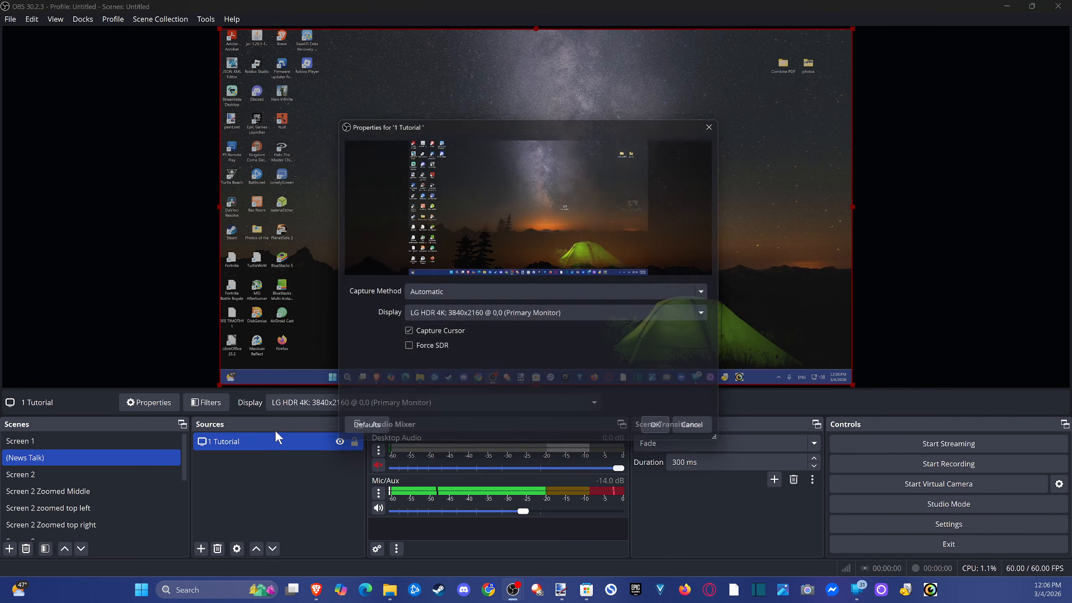
left_click(434, 293)
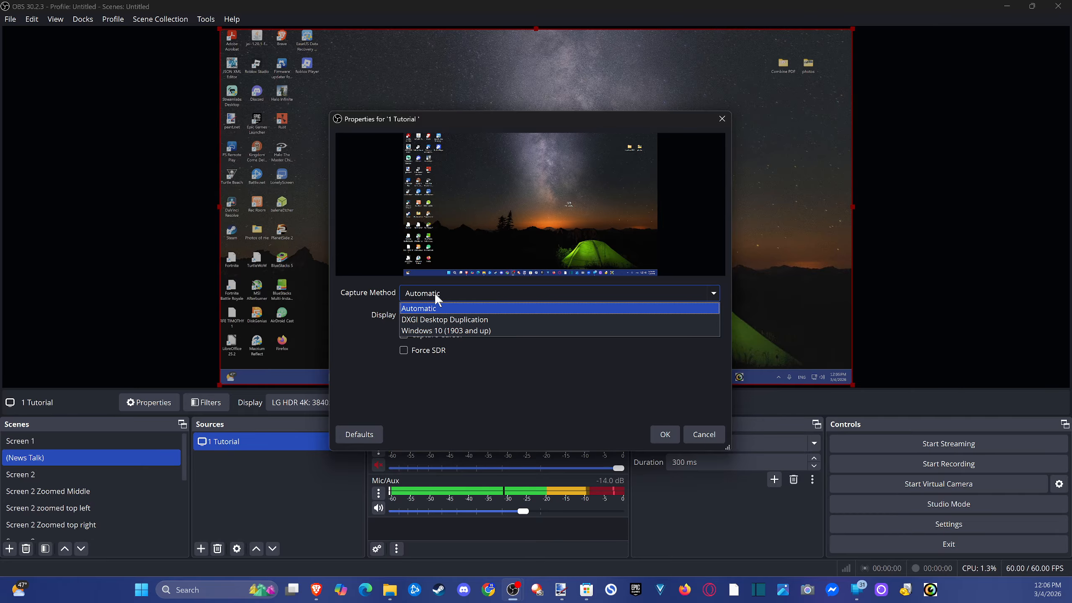
left_click(448, 322)
left_click(441, 295)
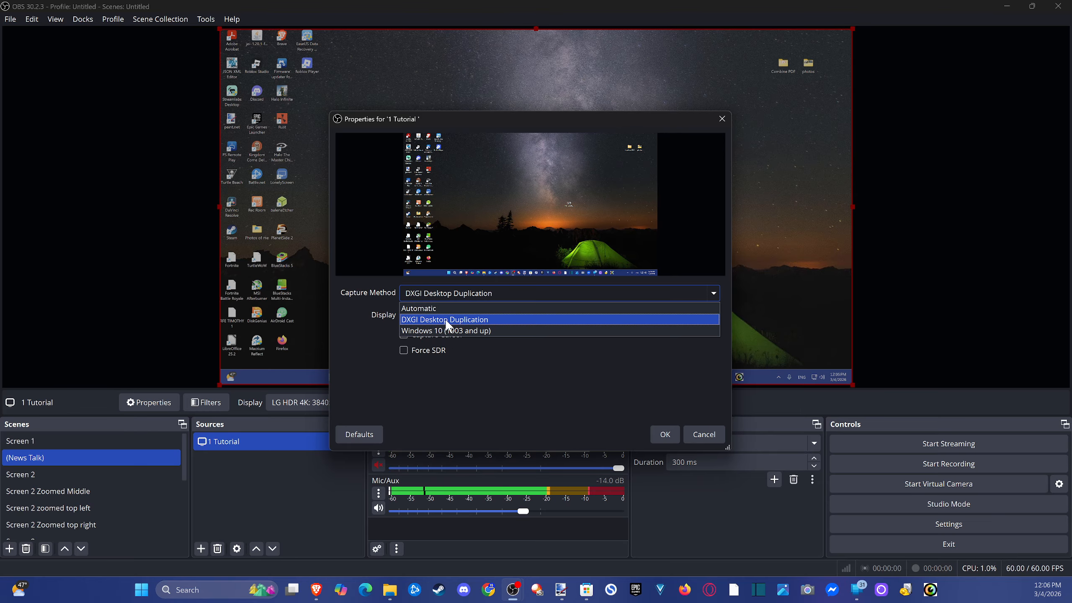
left_click(445, 330)
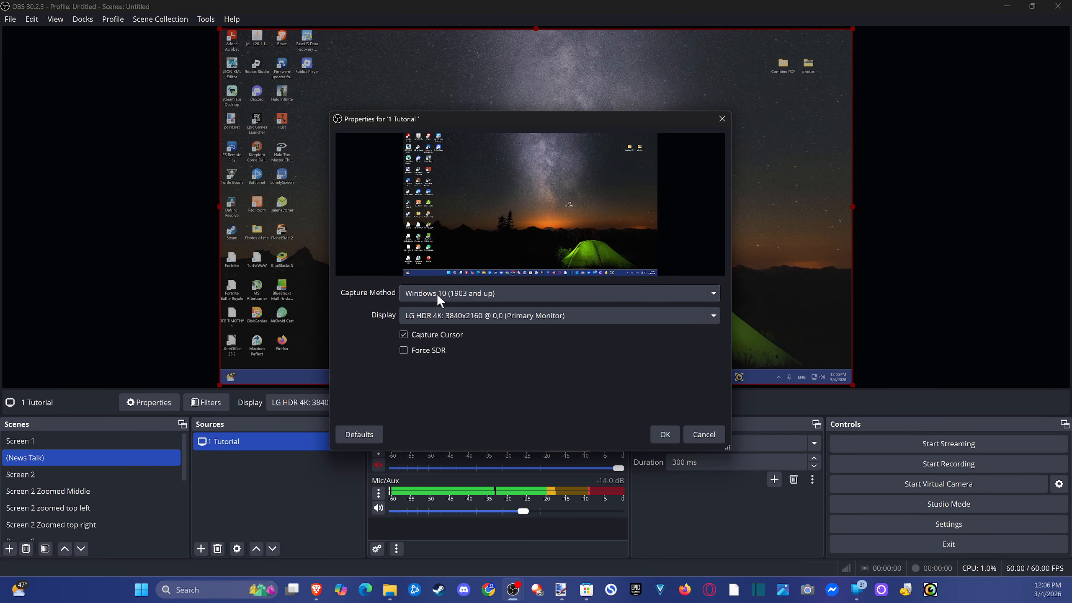
left_click(449, 294)
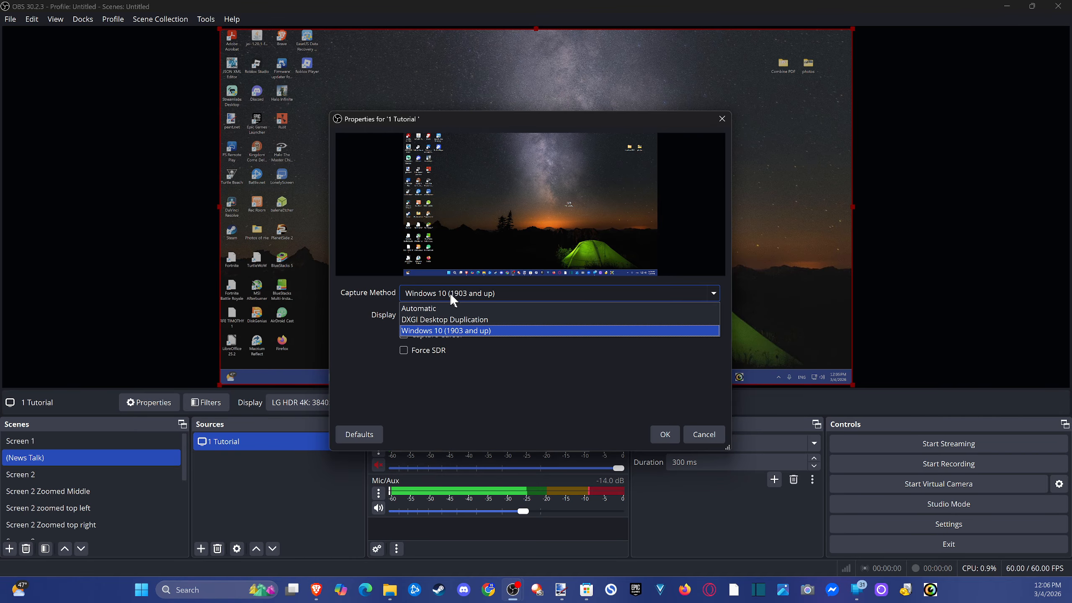
left_click(452, 308)
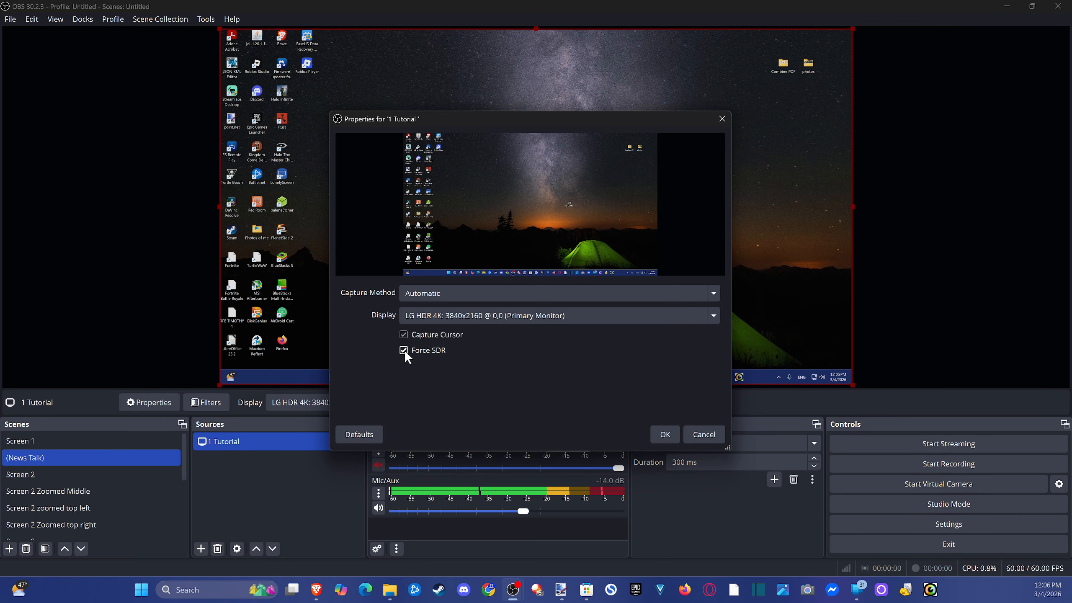
left_click(404, 350)
left_click(404, 350)
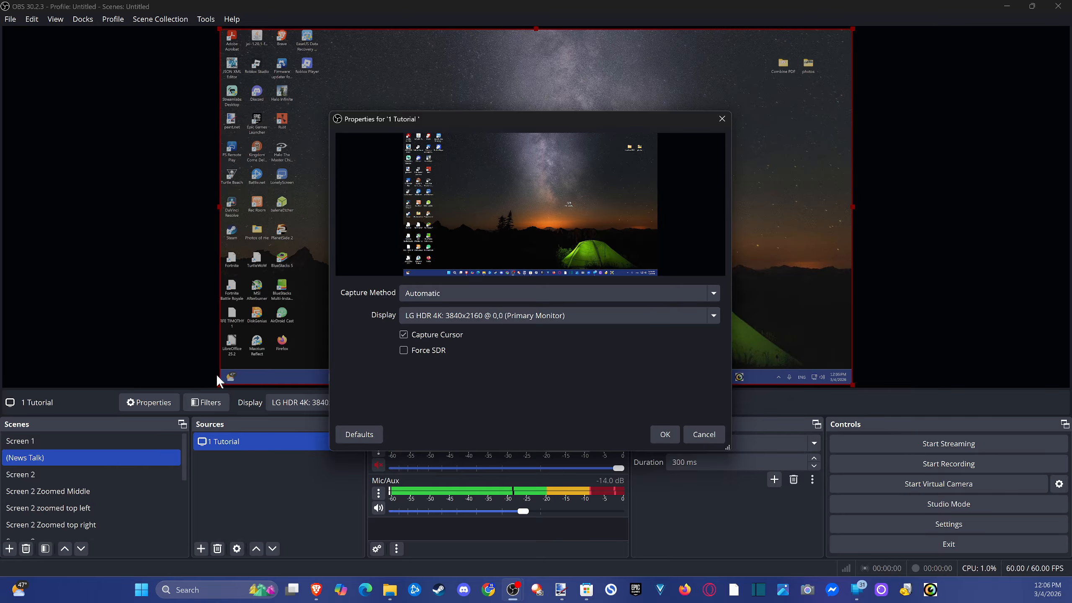
- Enable Force SDR for the 1 Tutorial display capture and accept its properties
left_click_drag(546, 118, 772, 76)
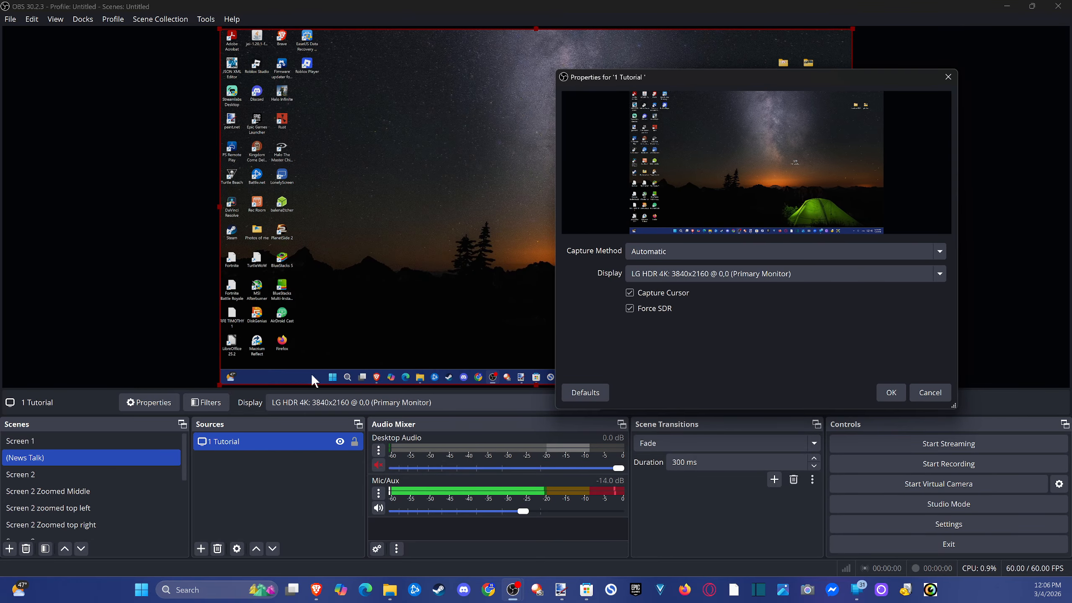
left_click(629, 309)
left_click(628, 310)
left_click_drag(761, 80, 428, 88)
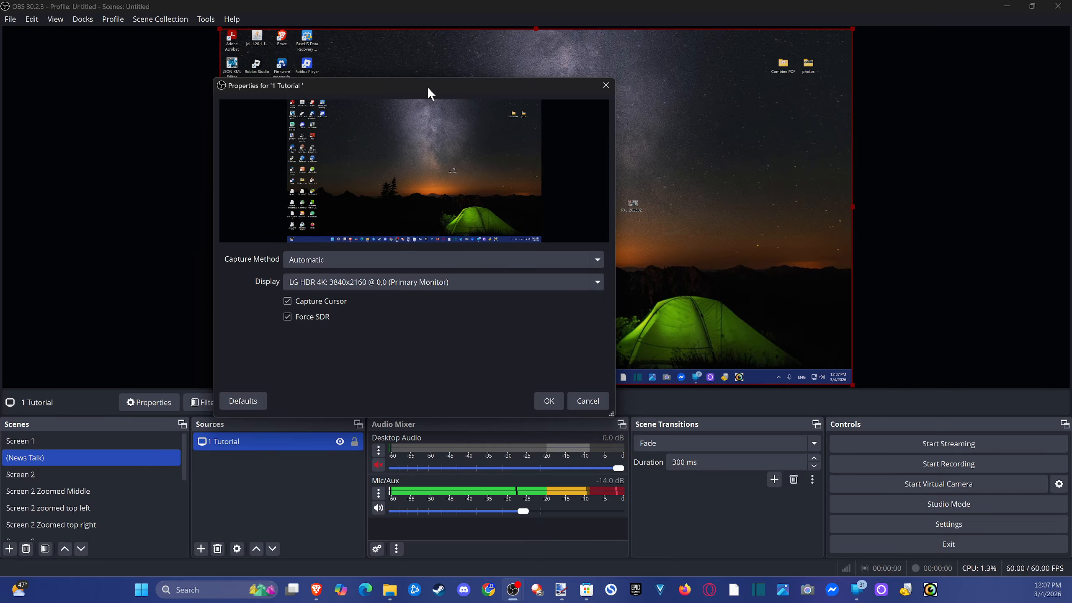
left_click(549, 400)
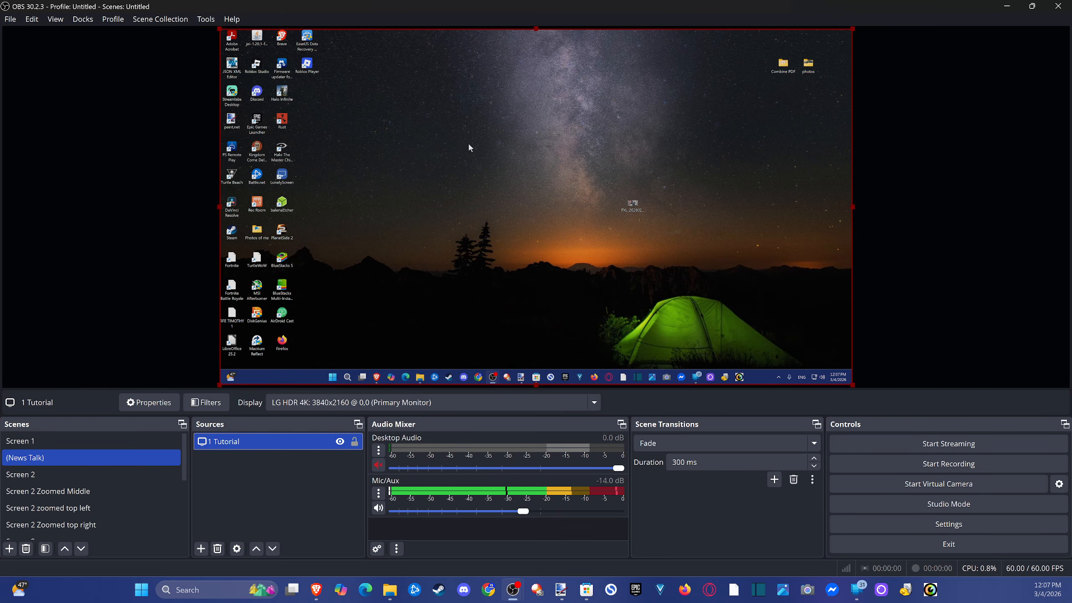
left_click_drag(633, 211, 466, 126)
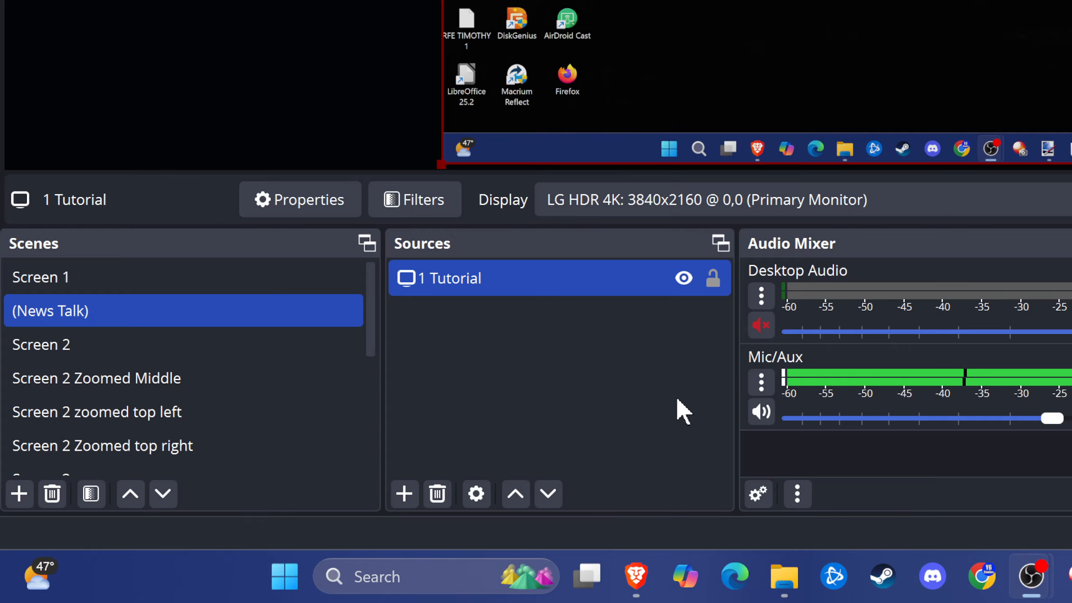
- Add a new Game Capture source named "Cs go" to the (News Talk) scene
left_click(402, 497)
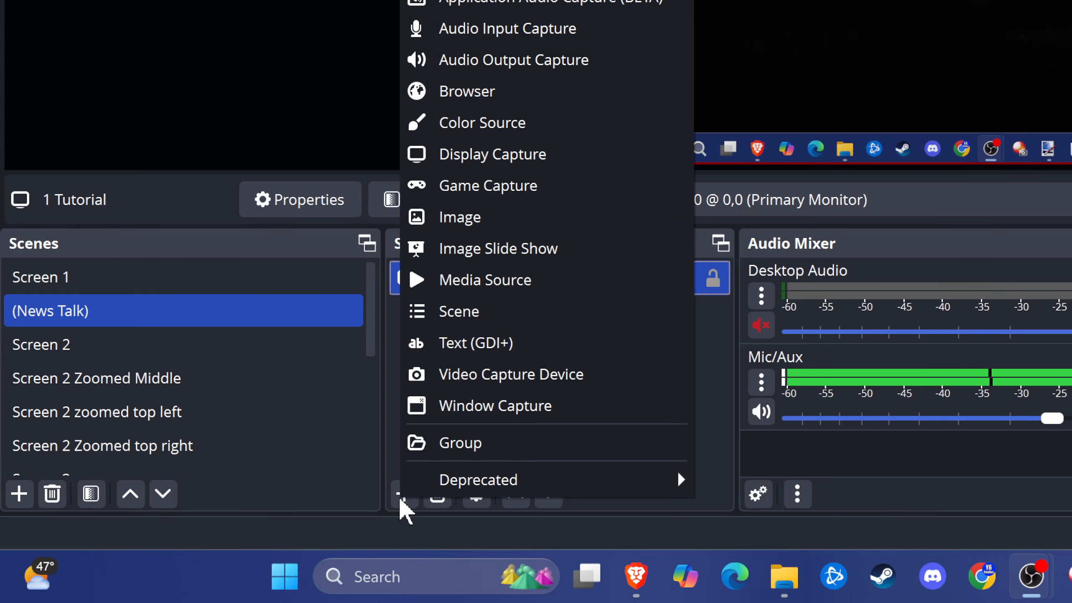
left_click(513, 191)
left_click_drag(1064, 4, 396, 145)
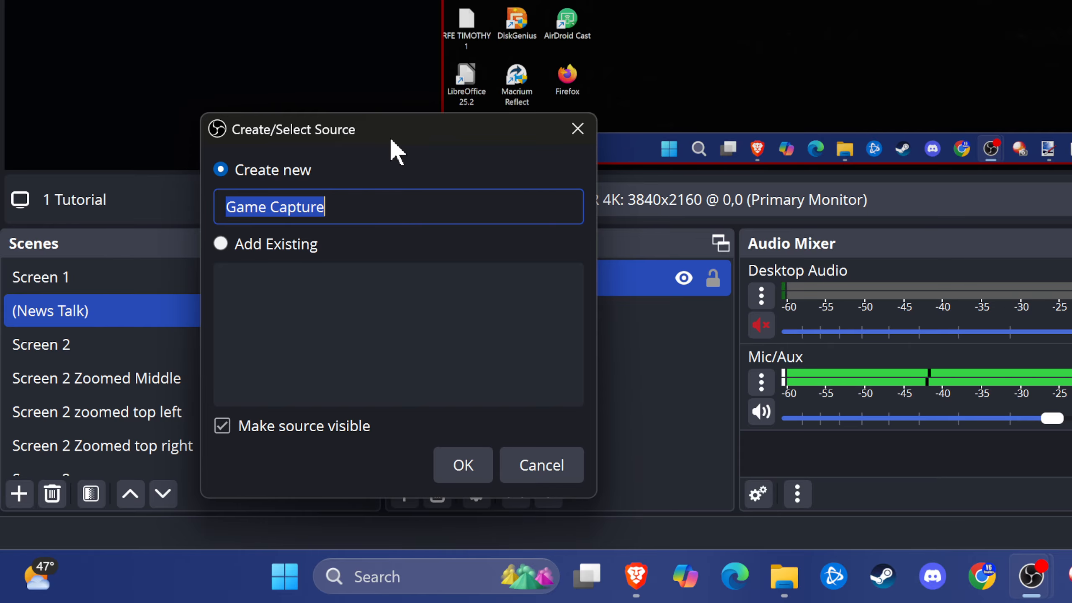
type("Cs go")
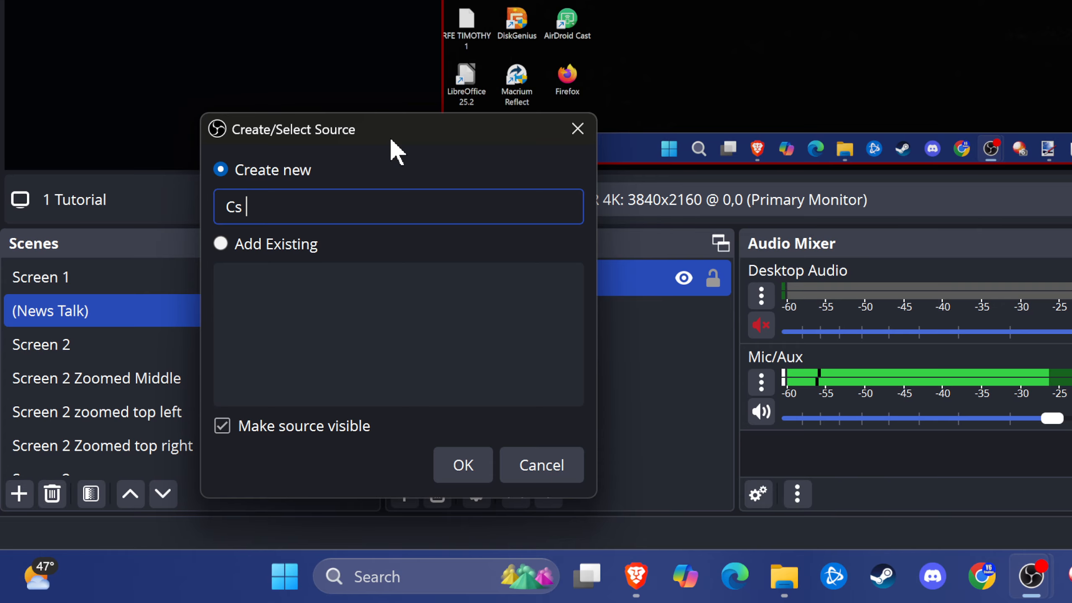
left_click(469, 463)
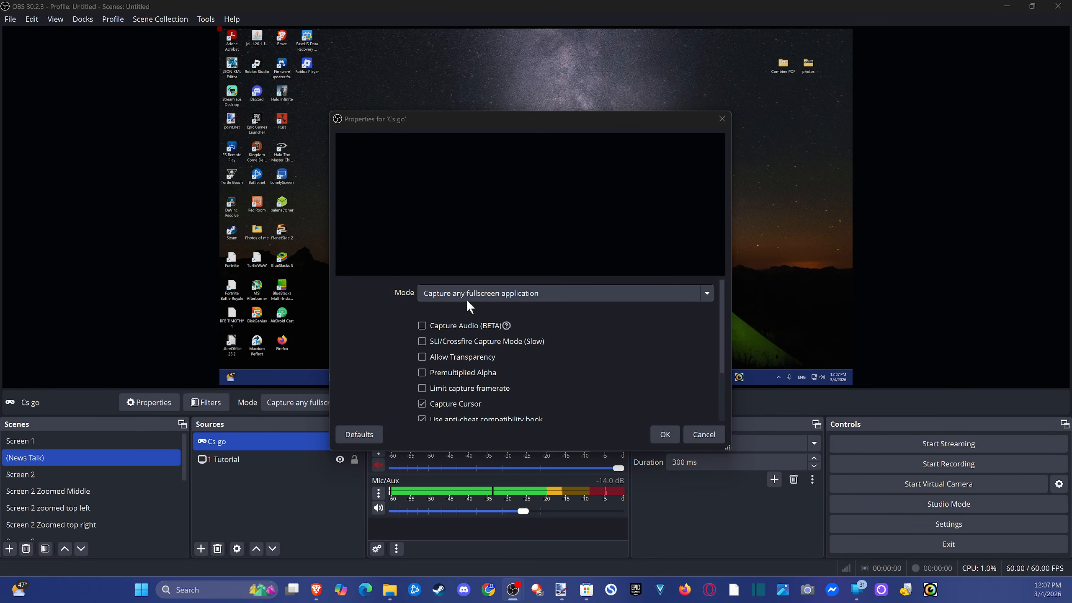
- Review the Cs go source's capture modes, checkbox options and RGB10A2 color space choices, then close its properties without changes
left_click(468, 300)
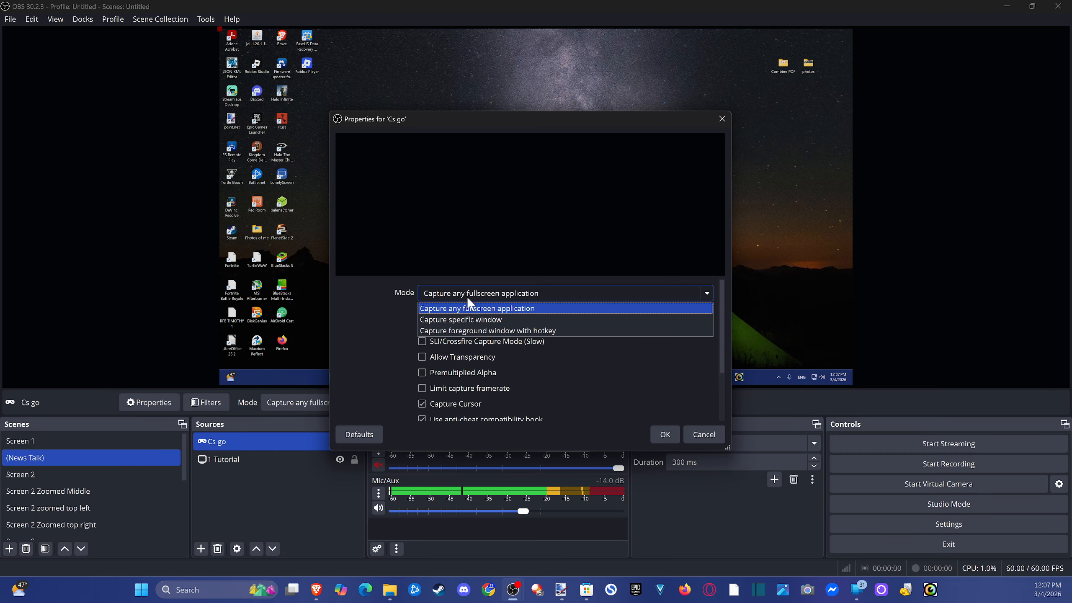
left_click(467, 297)
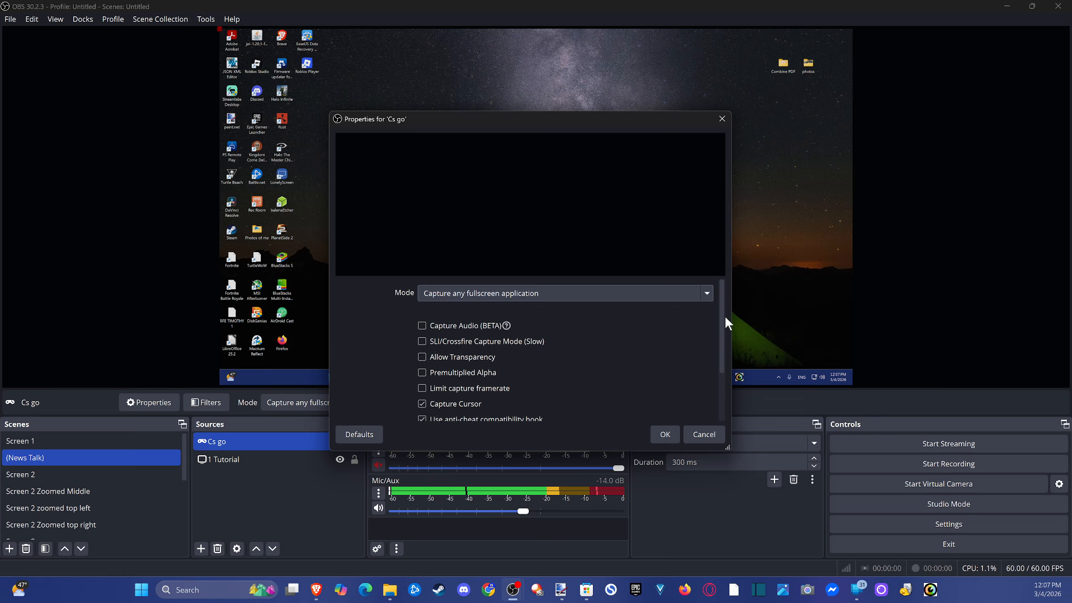
left_click_drag(724, 317, 390, 312)
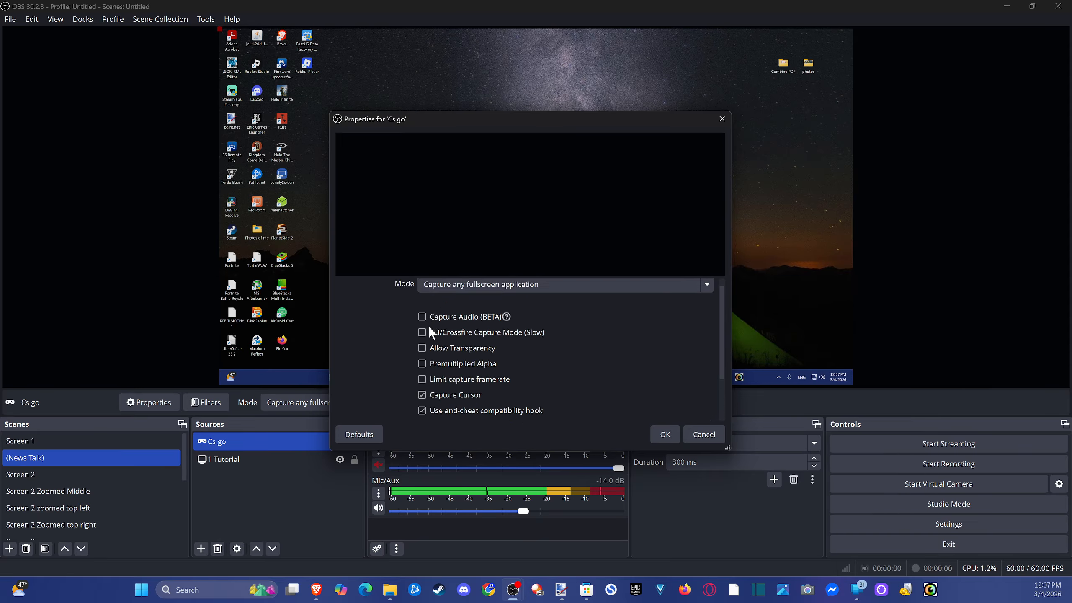
scroll(514, 347, "down", 3)
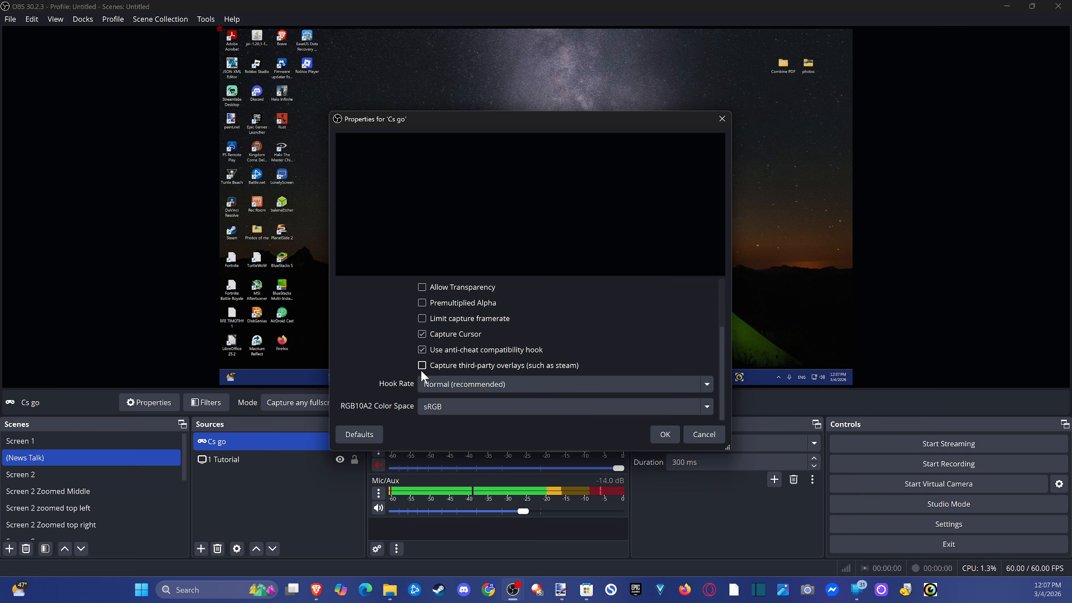
left_click(460, 406)
left_click(460, 407)
scroll(458, 380, "up", 3)
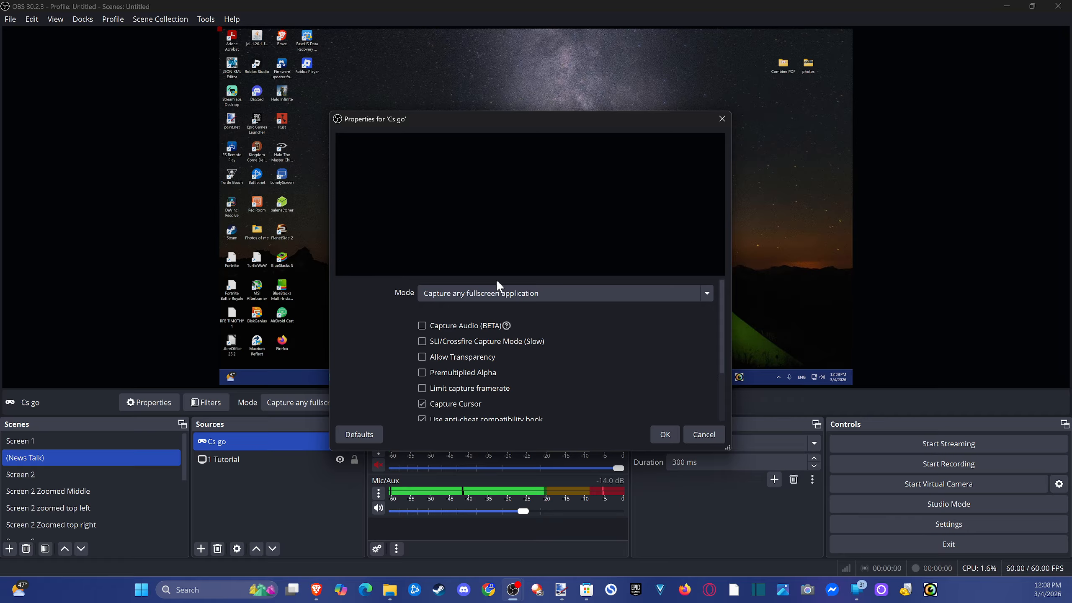
left_click(456, 296)
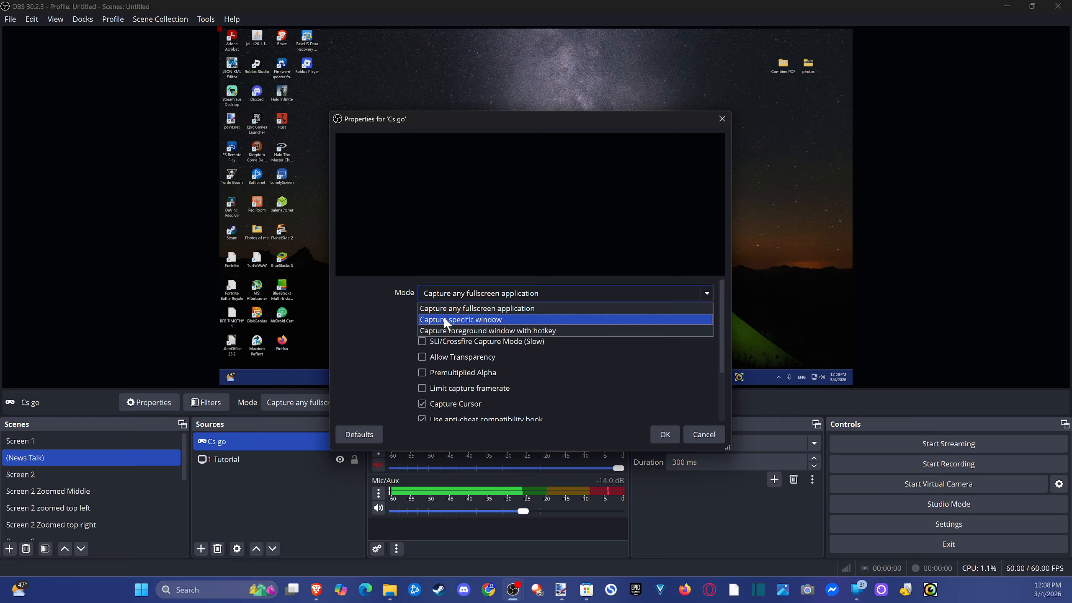
left_click(704, 435)
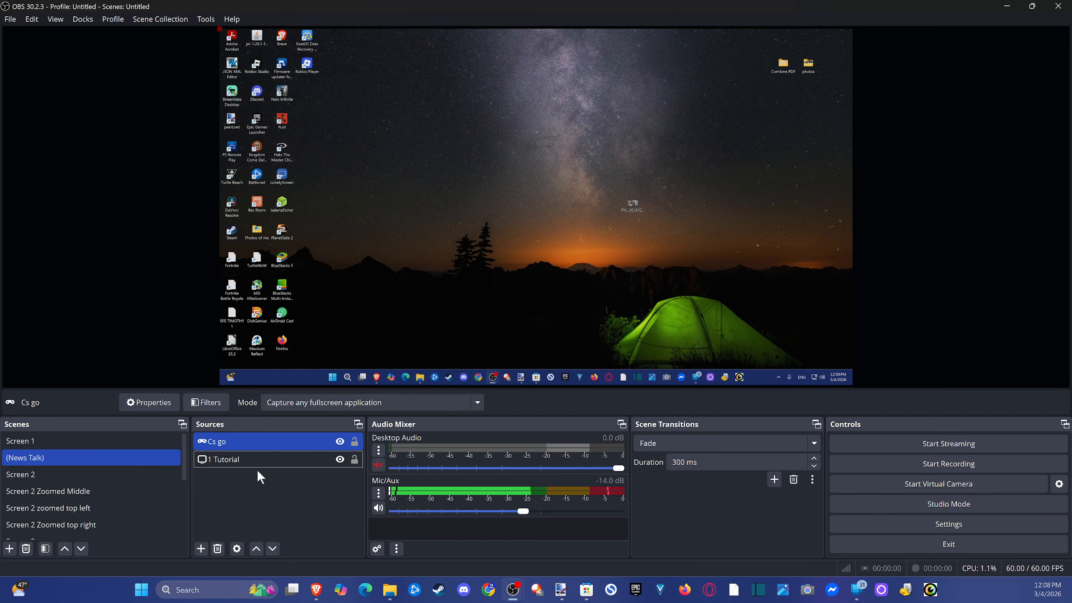
left_click(251, 437)
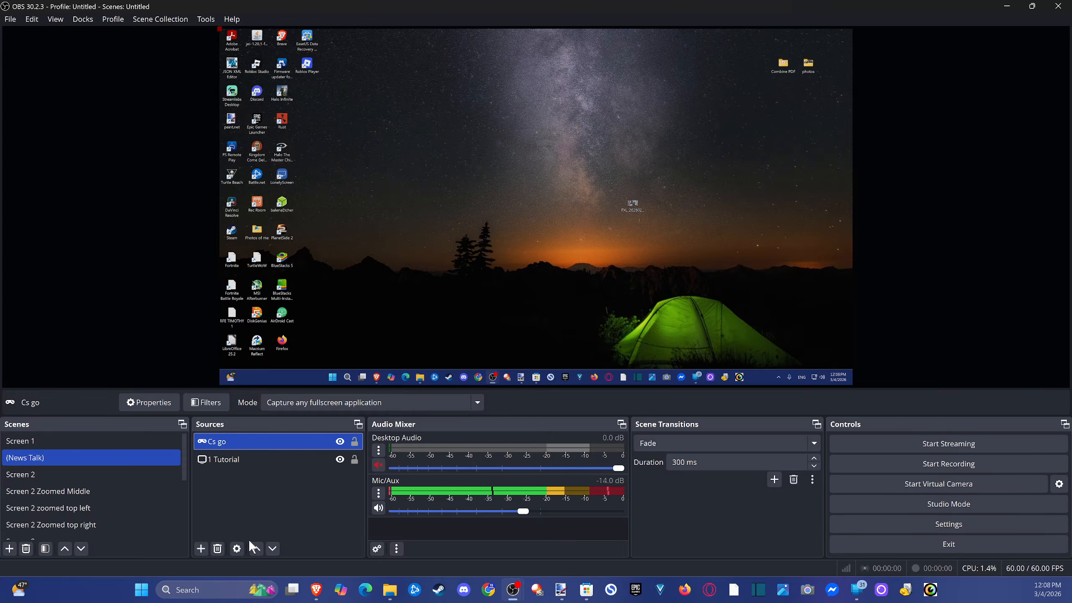
left_click(237, 452, "ctrl")
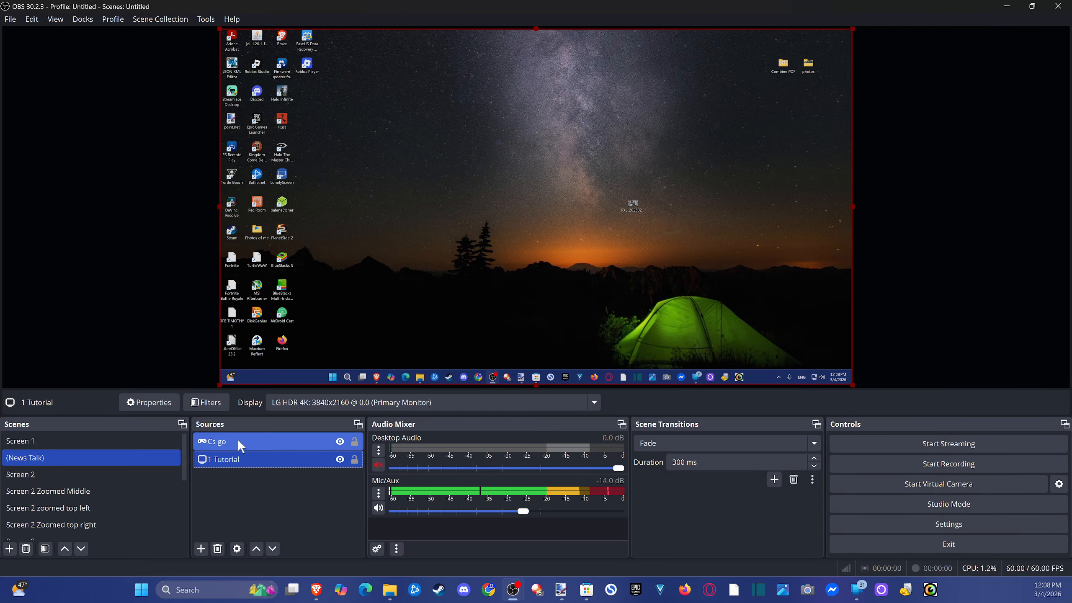
left_click(234, 443, "ctrl")
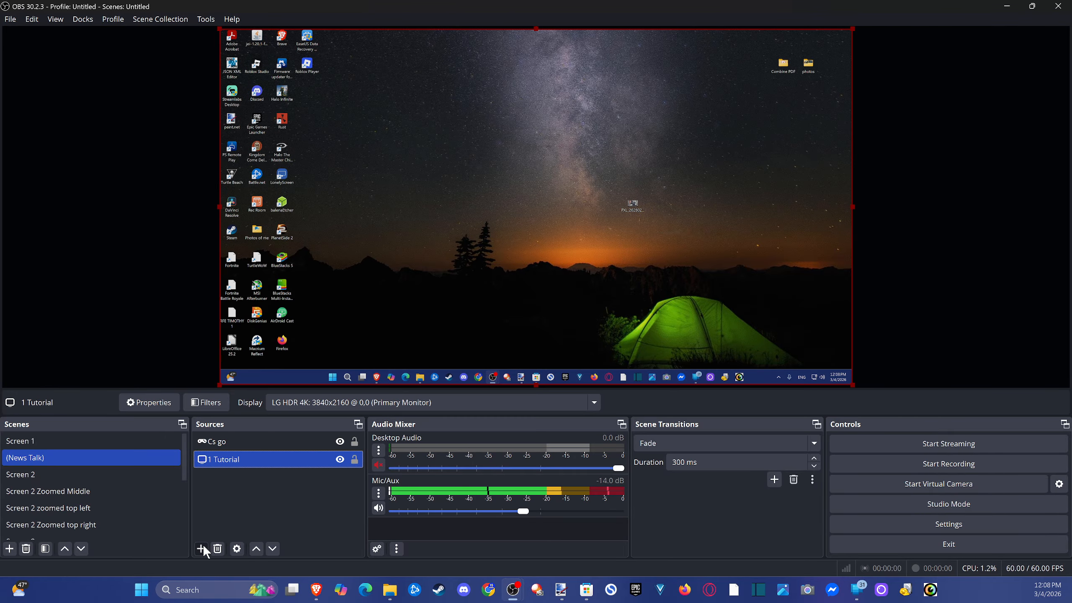
- Add a new Image source to the (News Talk) scene under the default name Image
left_click(202, 547)
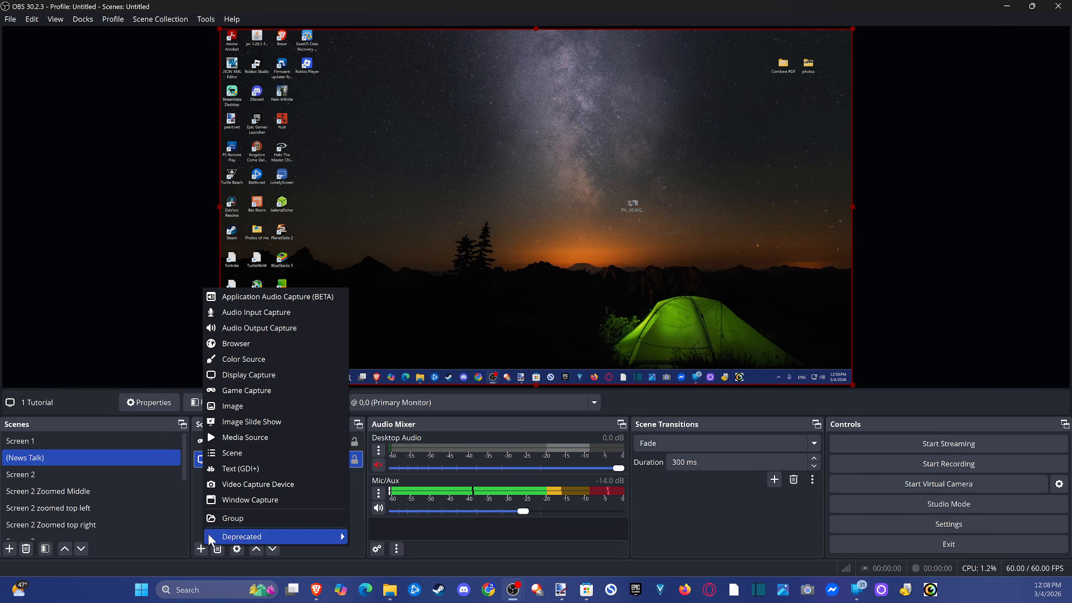
left_click(270, 409)
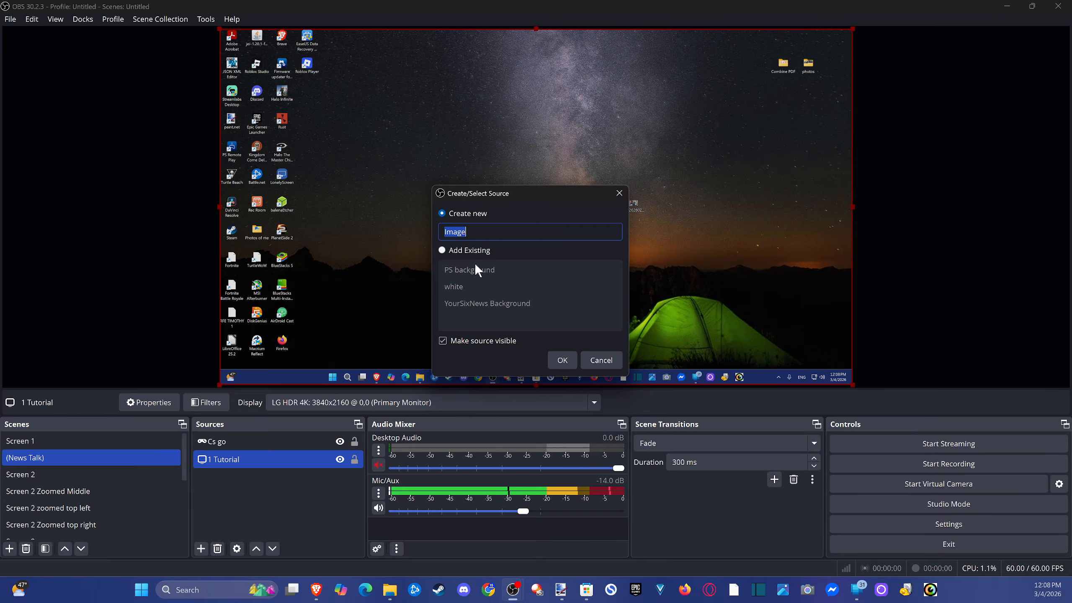
left_click(562, 360)
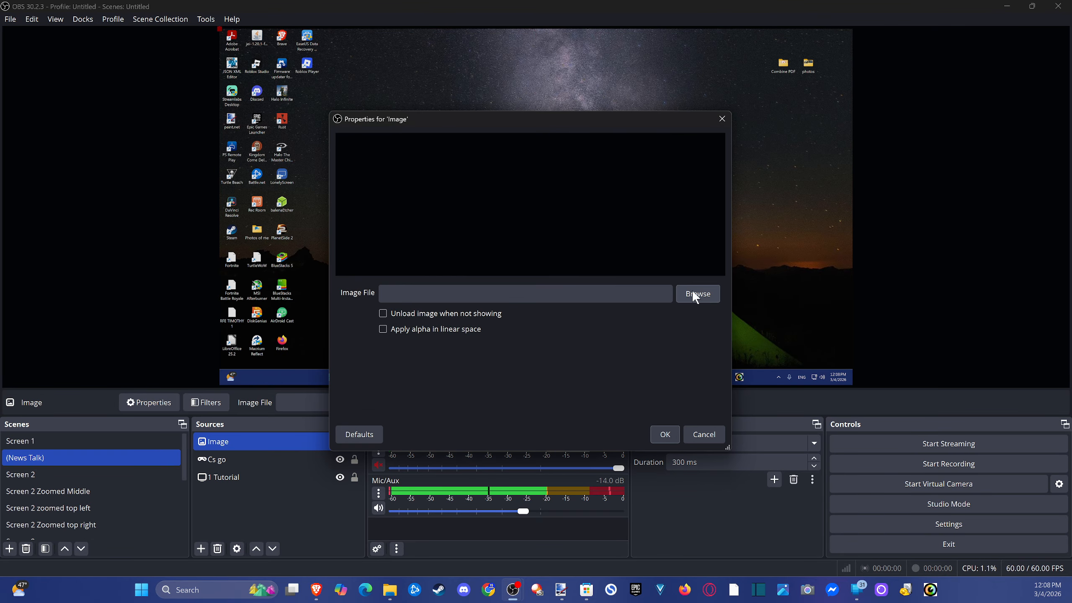
- Load PXL_20260211_162958056~2.jpg from the Desktop's photos folder into the Image source and accept its properties
left_click(705, 294)
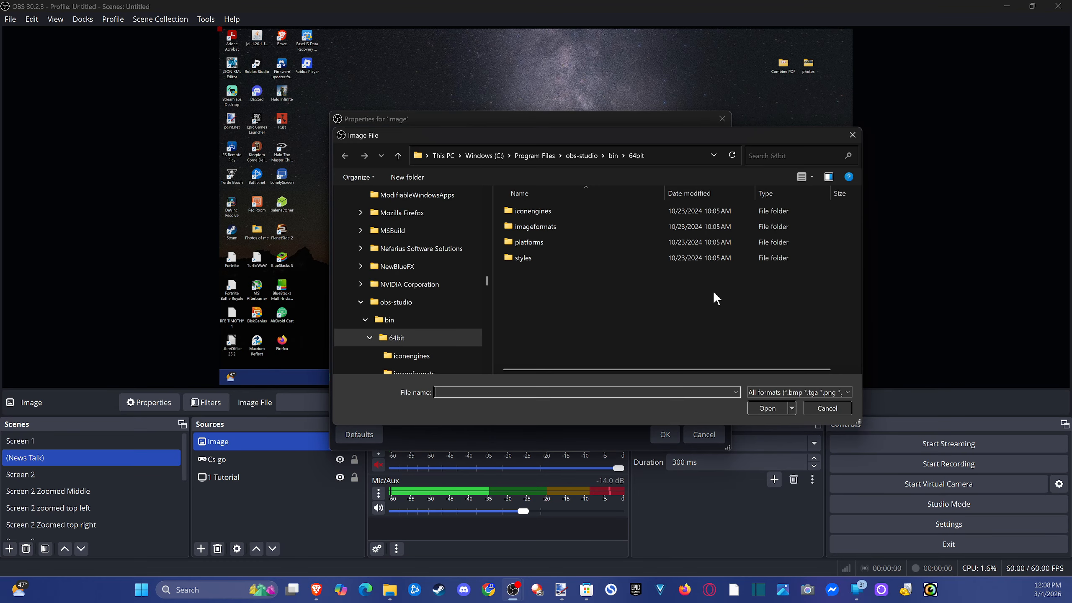
scroll(435, 283, "up", 10)
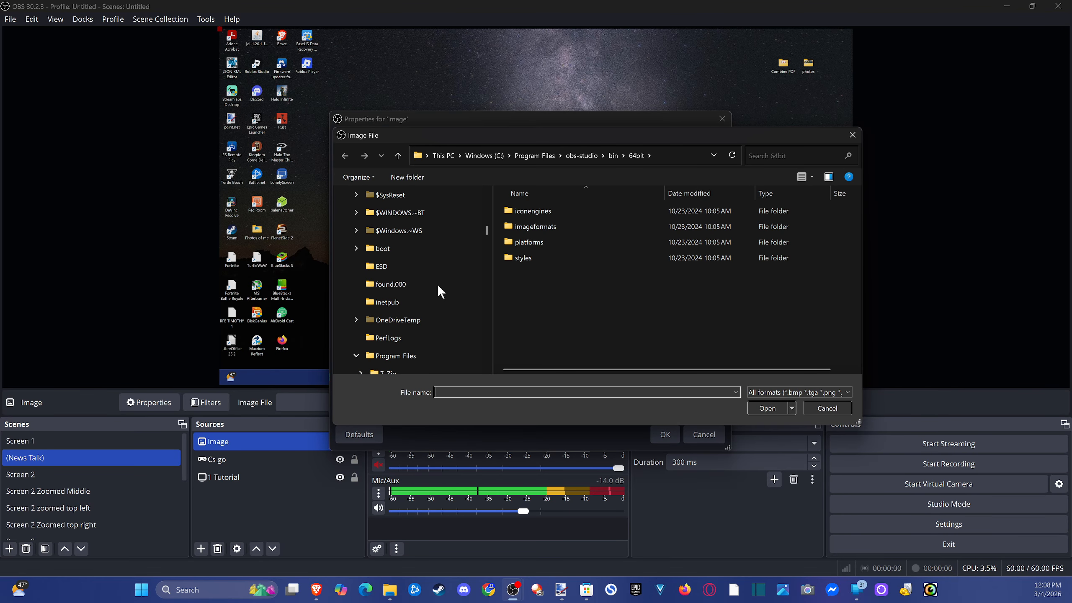
scroll(438, 275, "up", 2)
left_click(411, 233)
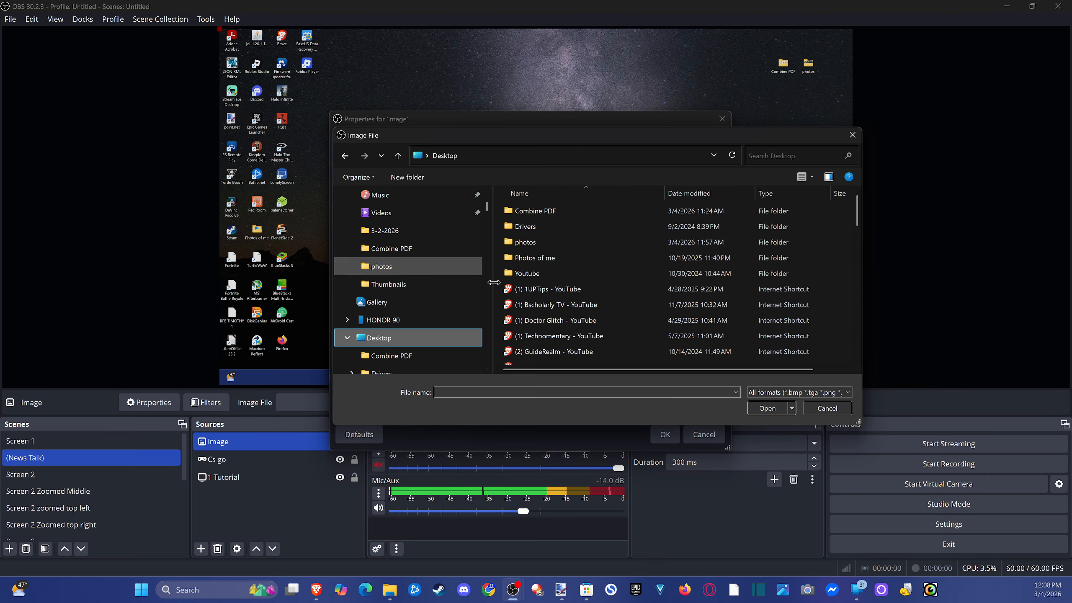
double_click(581, 241)
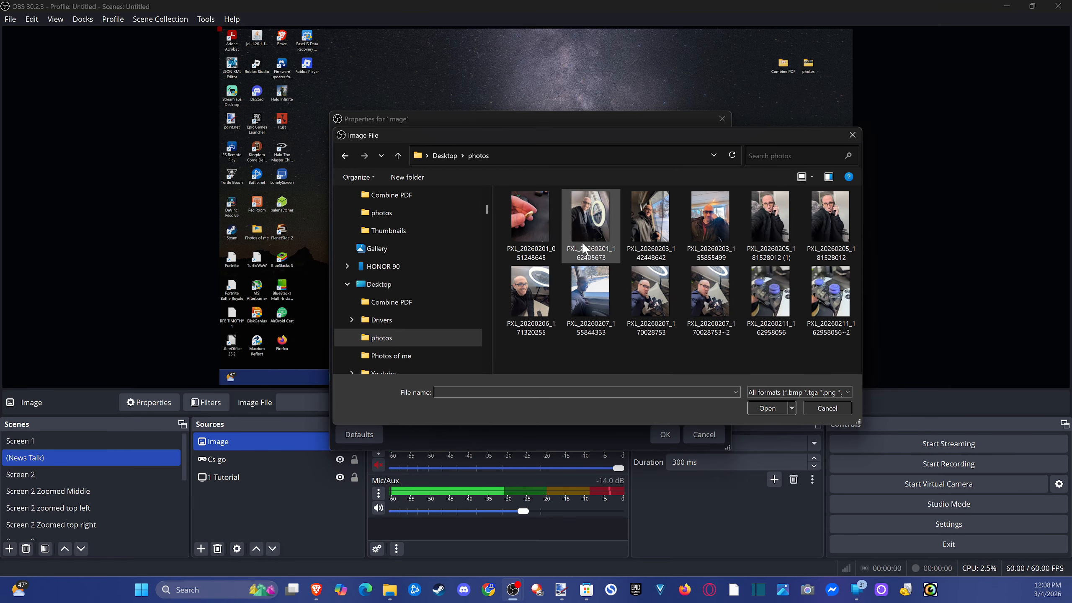
double_click(828, 281)
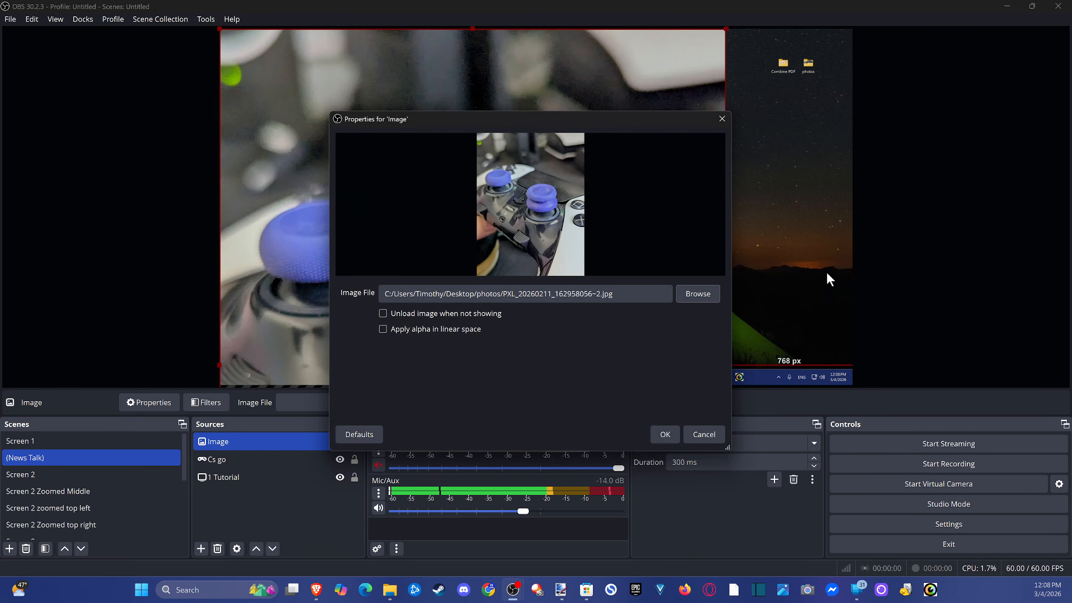
left_click(663, 434)
- Enlarge the controller image in the preview and reposition it so that it covers the canvas
left_click_drag(464, 251, 527, 99)
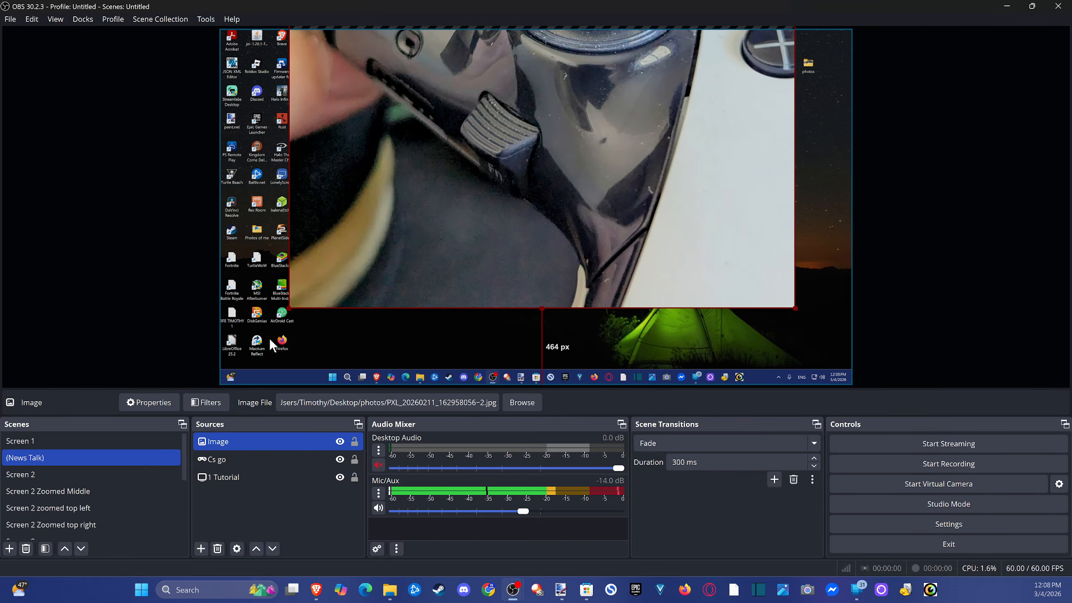
left_click_drag(290, 304, 148, 375)
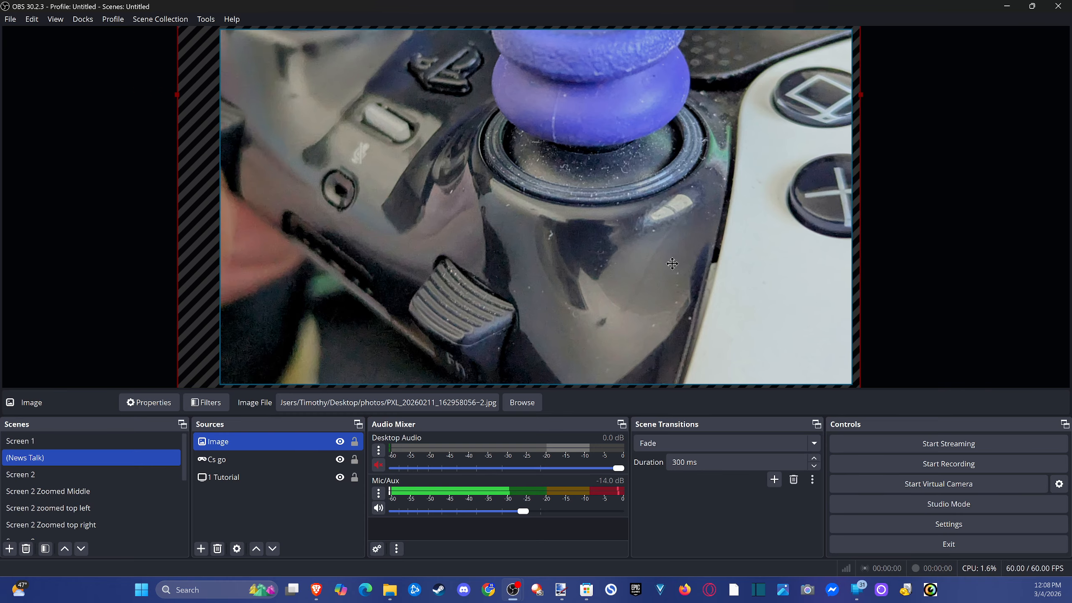
left_click_drag(671, 264, 703, 357)
left_click_drag(686, 189, 681, 261)
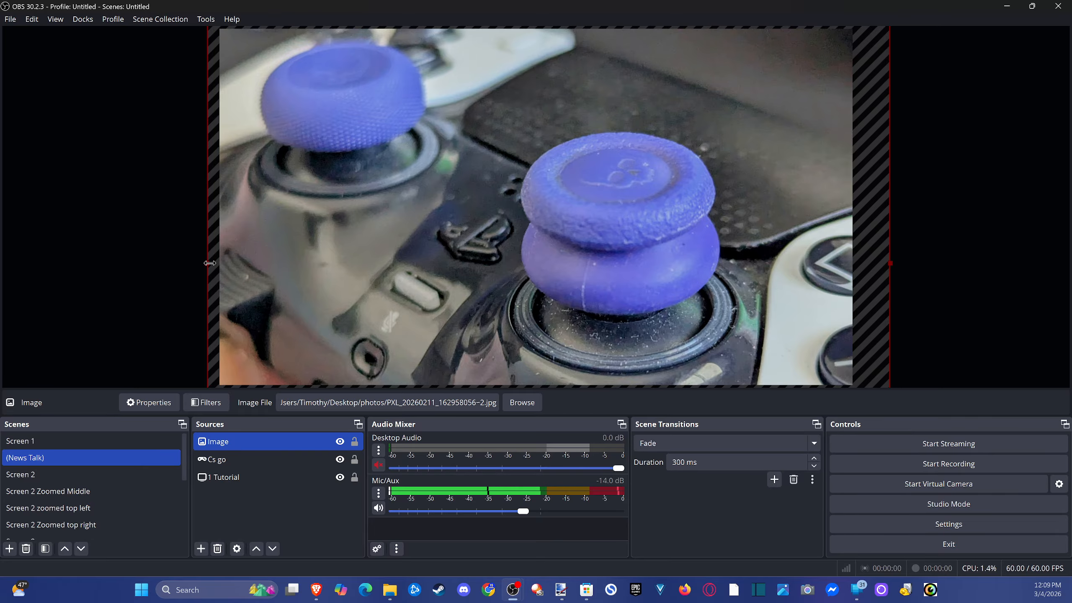
- Stretch the controller image's side edges to align with both sides of the canvas
mouse_move(210, 262)
left_mouse_down()
mouse_move(251, 262)
mouse_move(183, 261)
mouse_move(700, 265)
mouse_move(259, 266)
mouse_move(222, 260)
mouse_move(218, 246)
left_mouse_up()
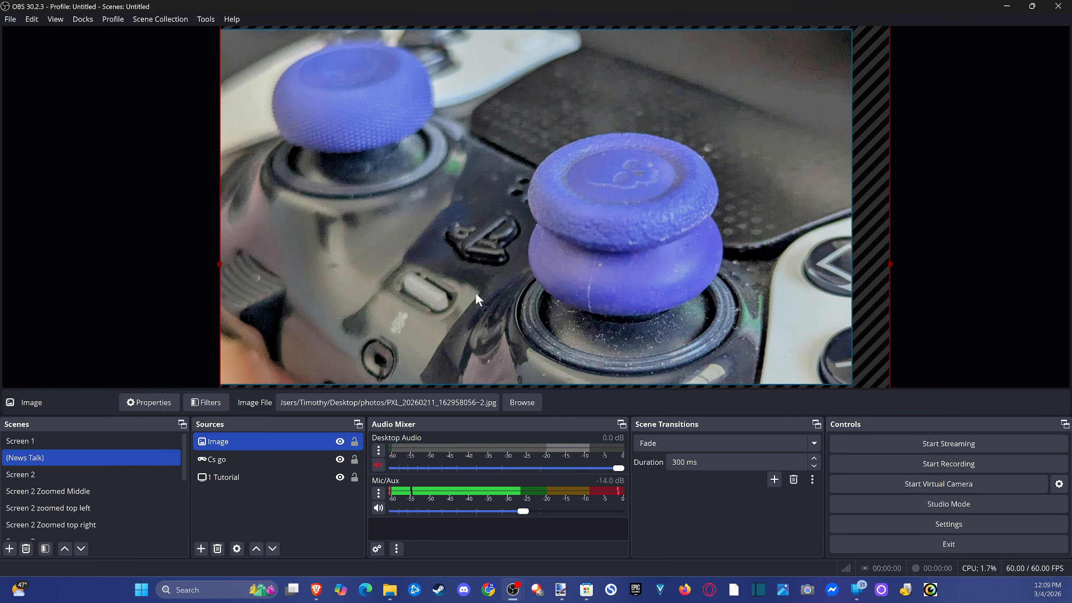
left_click_drag(890, 264, 661, 264)
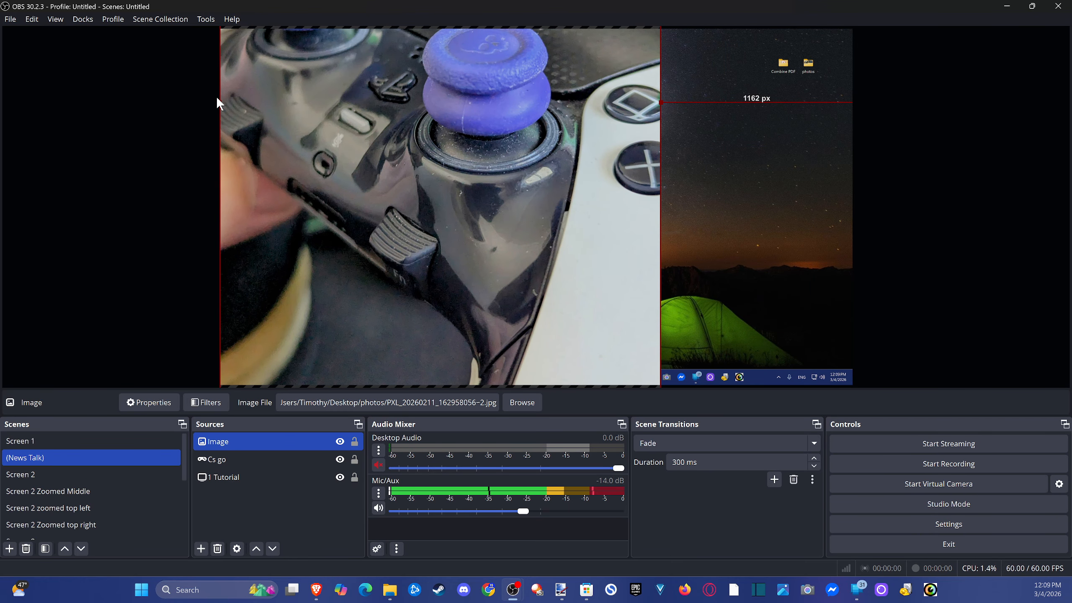
left_click_drag(662, 102, 854, 107)
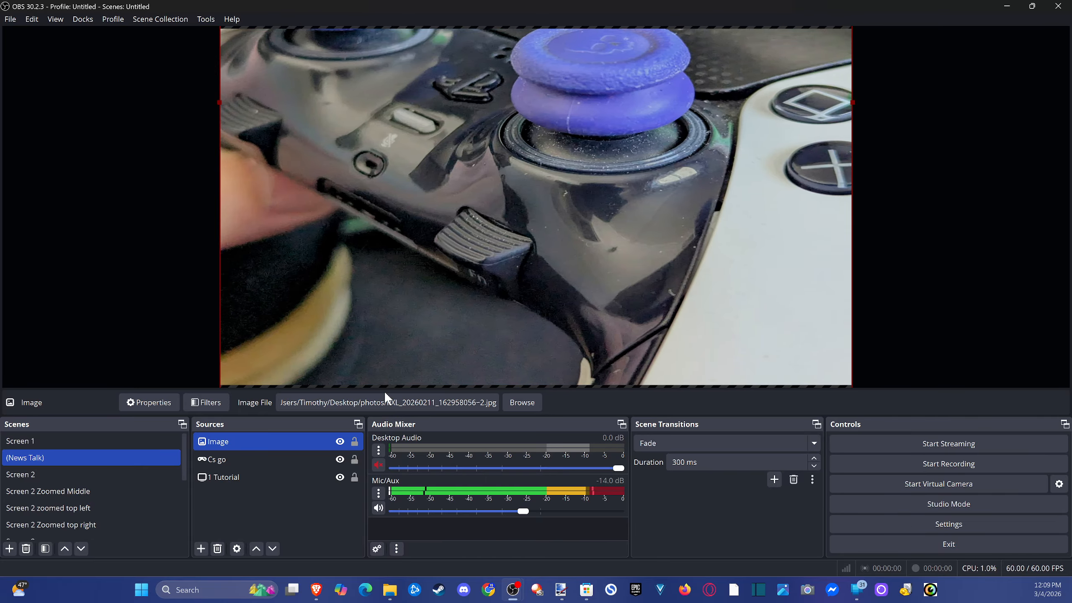
- Move the Image source beneath 1 Tutorial in the source order and leave only Cs go selected
left_click_drag(245, 444, 245, 490)
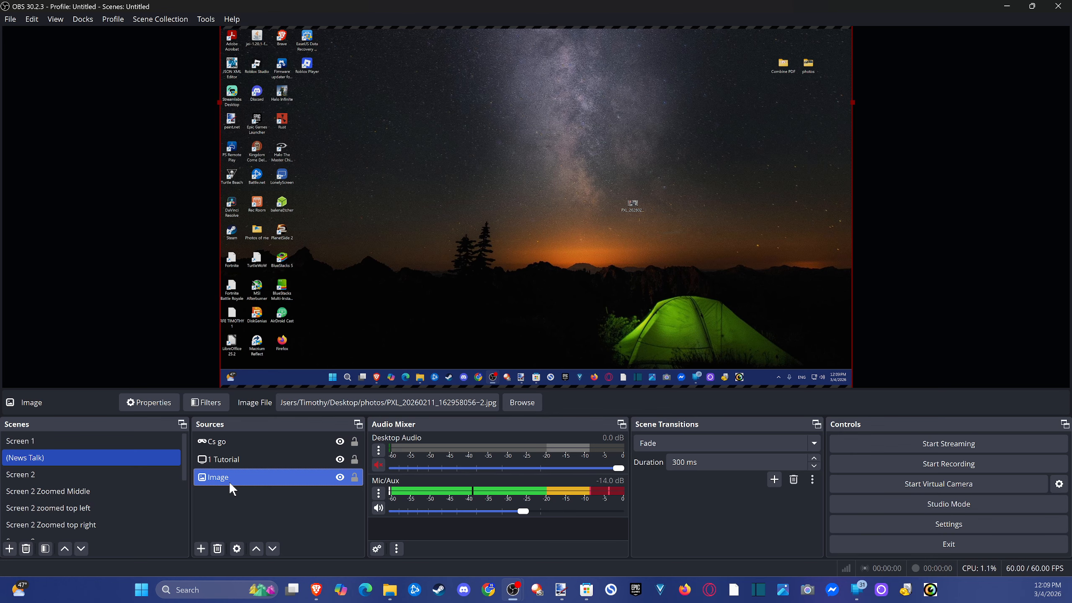
left_click_drag(226, 477, 220, 441)
left_click(215, 478, "ctrl")
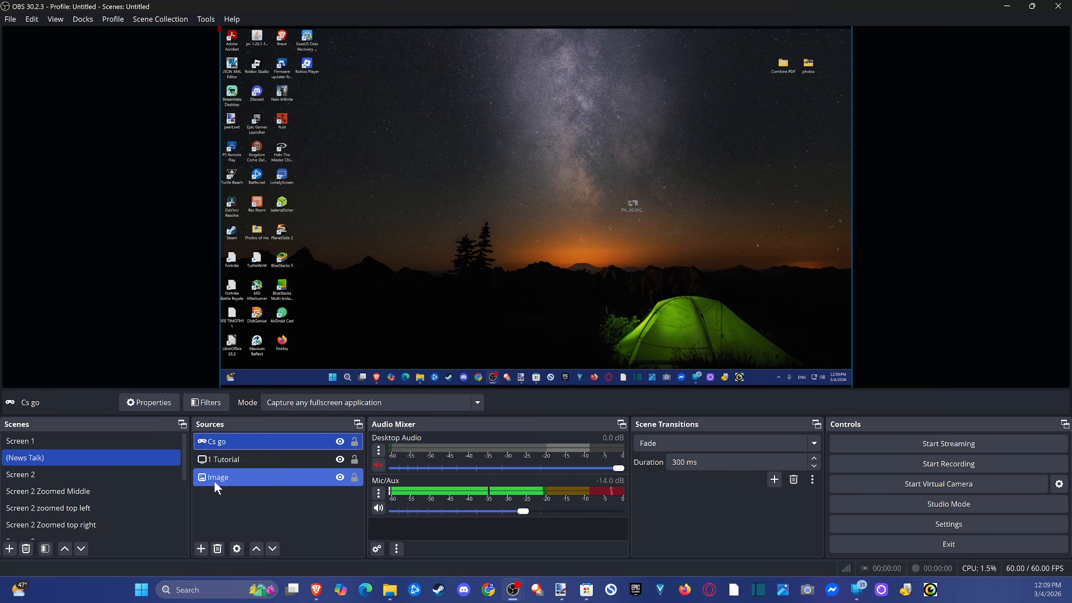
left_click(215, 480, "ctrl")
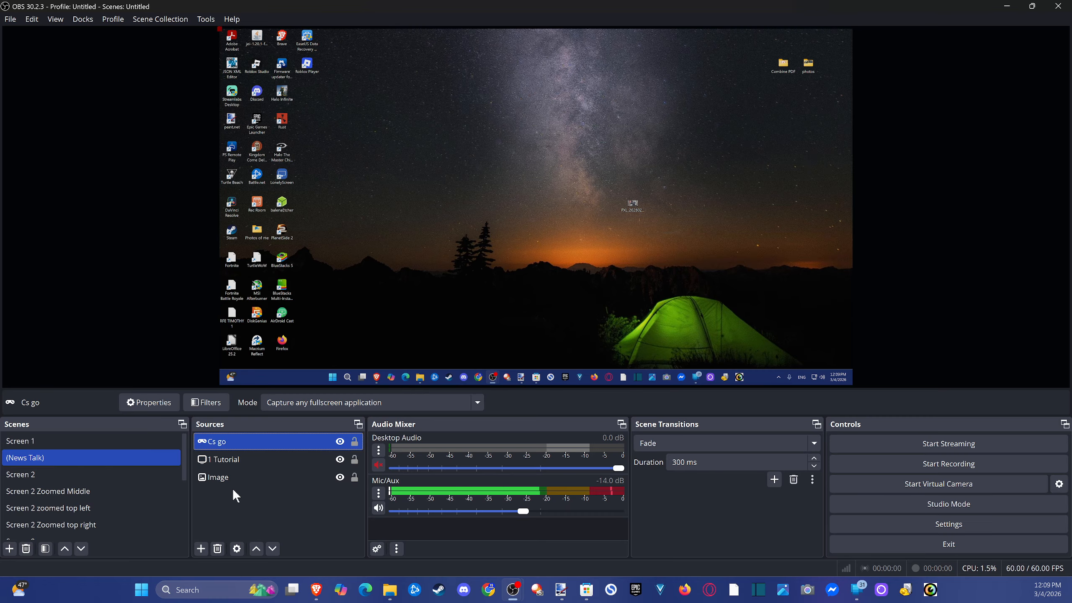
- Add a Media Source that plays halo-infinite-heroic-stand.3840x2160.mp4 from the Desktop's photos folder, and lower its playback speed
left_click(201, 549)
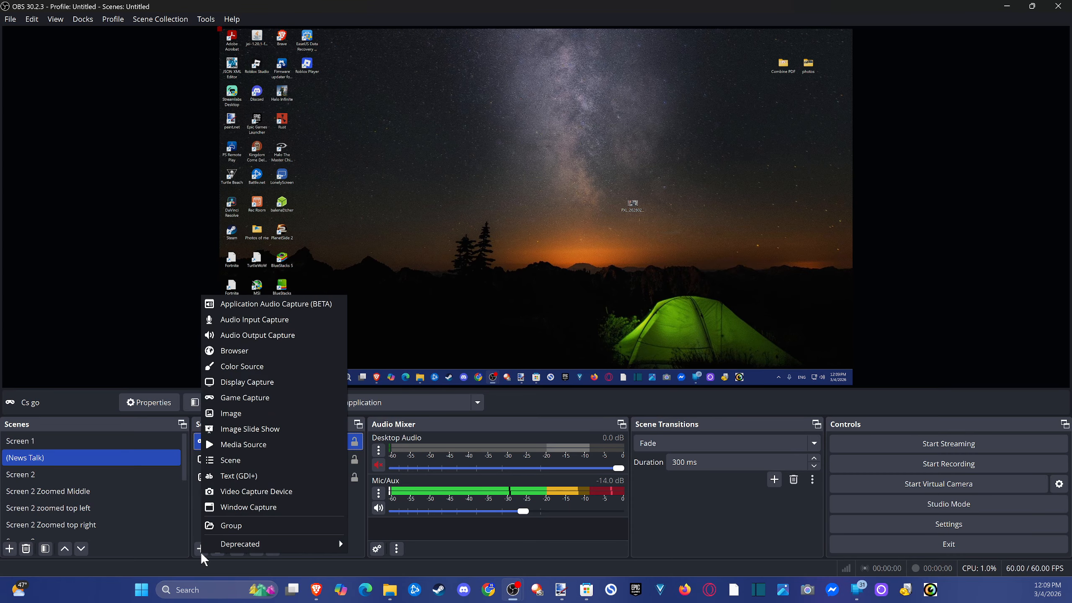
left_click(242, 444)
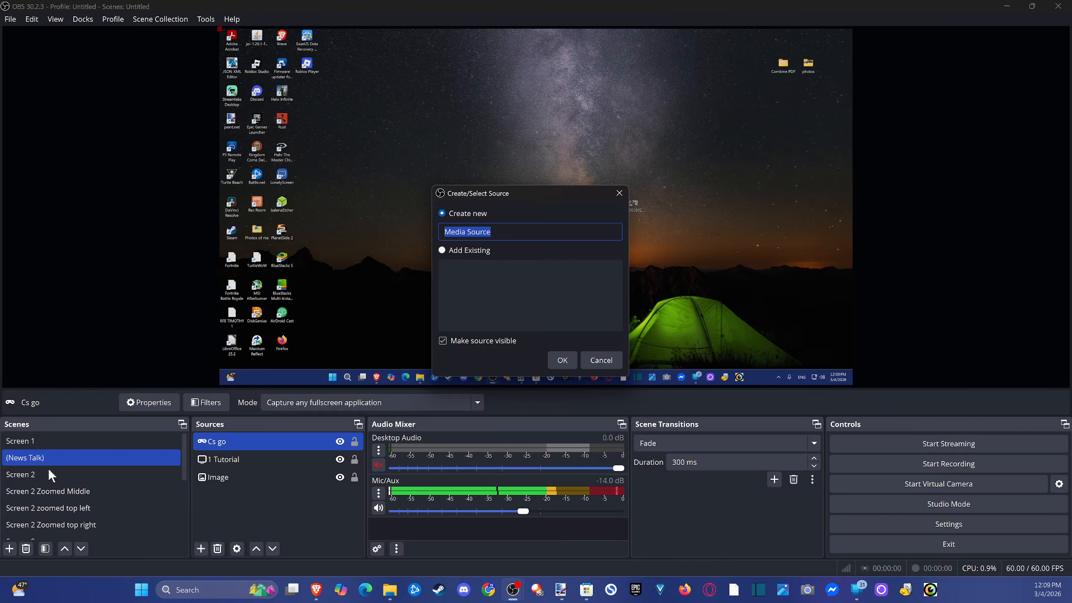
left_click(560, 360)
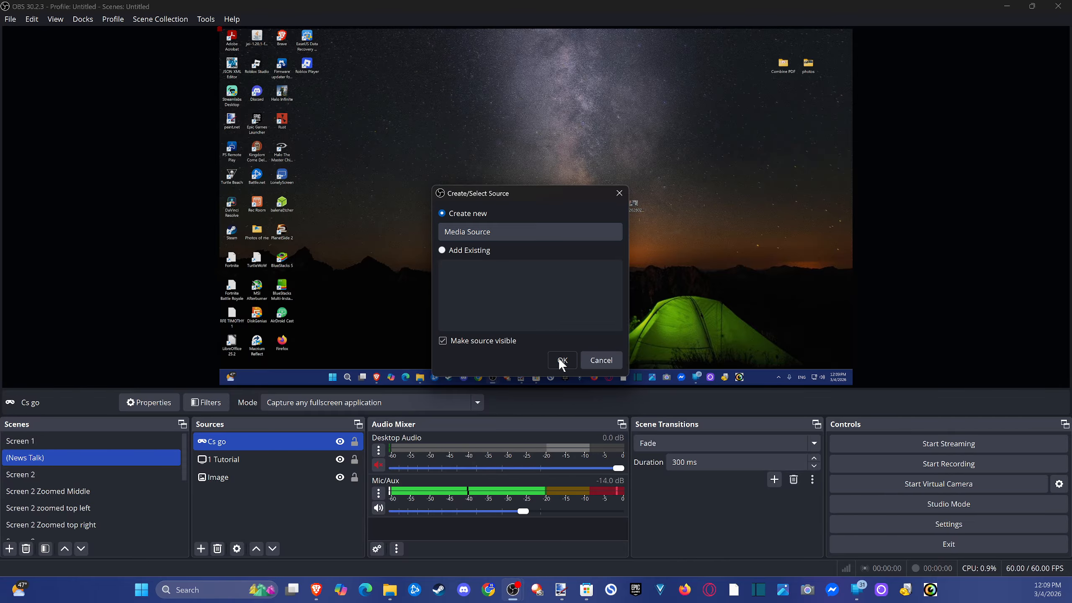
left_click(692, 311)
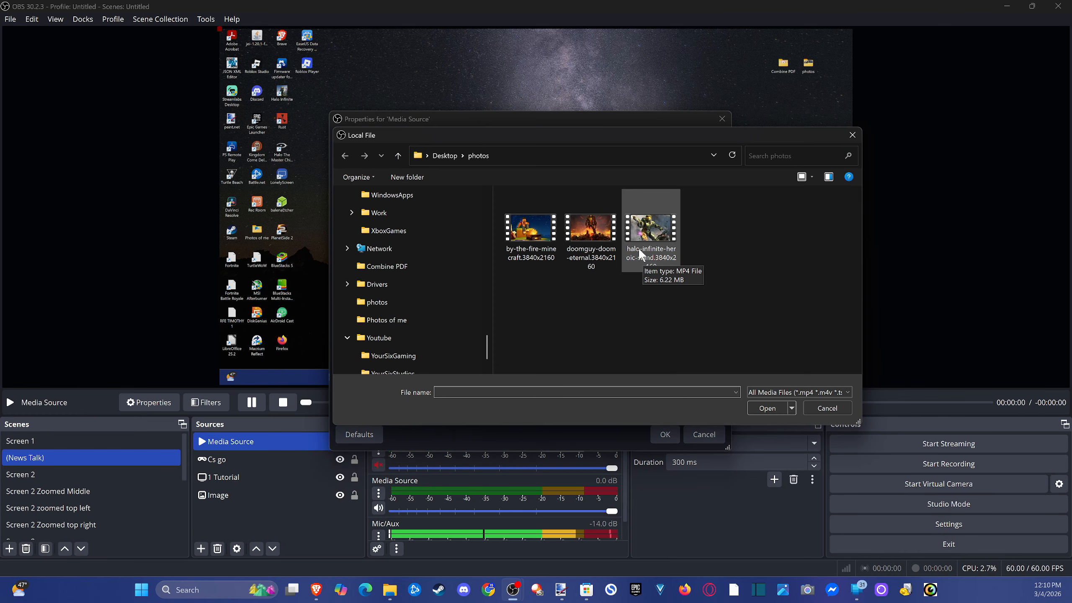
double_click(650, 228)
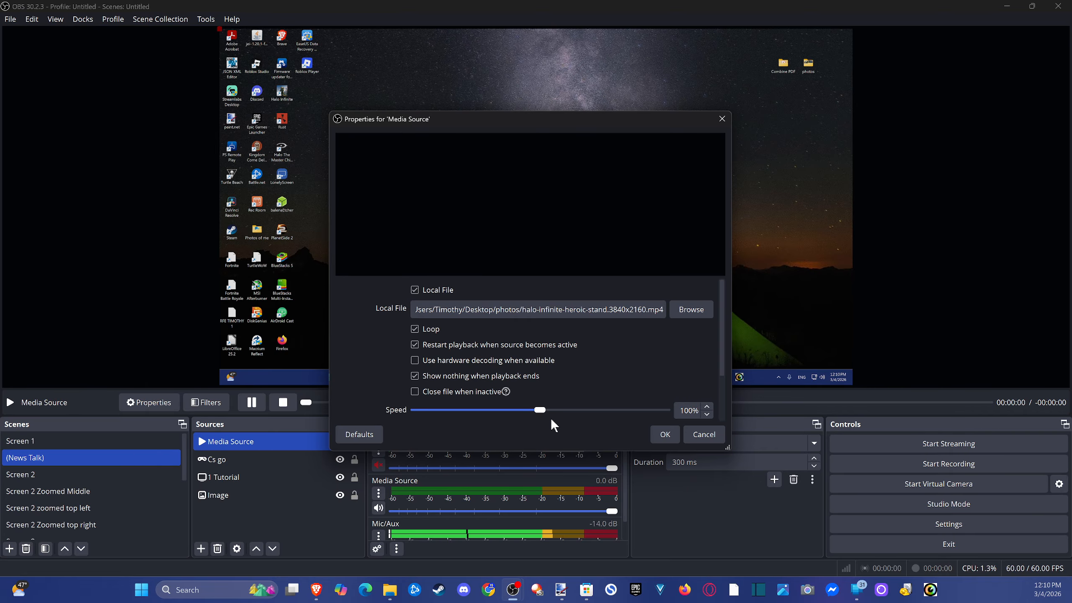
left_click_drag(540, 410, 486, 411)
scroll(612, 419, "down", 2)
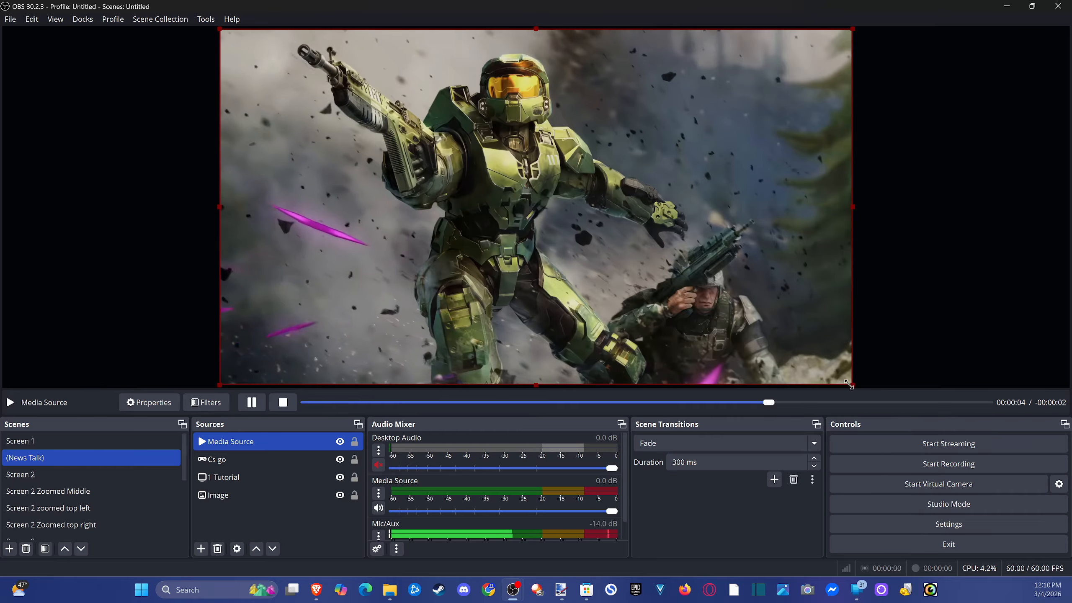
- Shrink the Halo video and place it near the canvas's upper middle, about 1291 px from the left edge and 390 px from the top
left_click_drag(857, 388, 407, 135)
left_click_drag(351, 86, 563, 152)
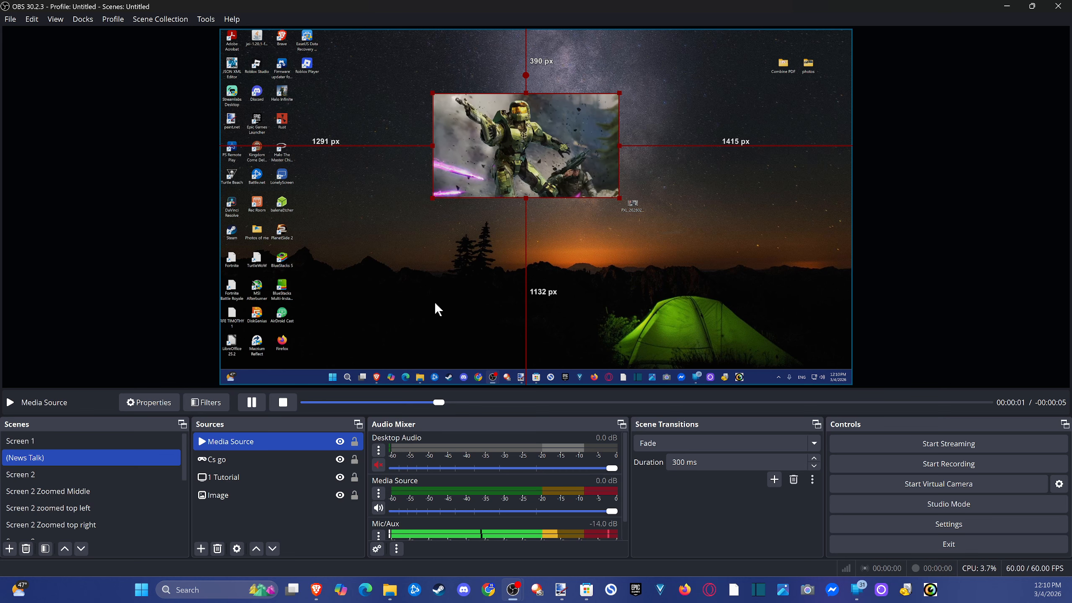
- Add a new Text (GDI+) source containing the sample text asefgzdxvf
left_click(202, 549)
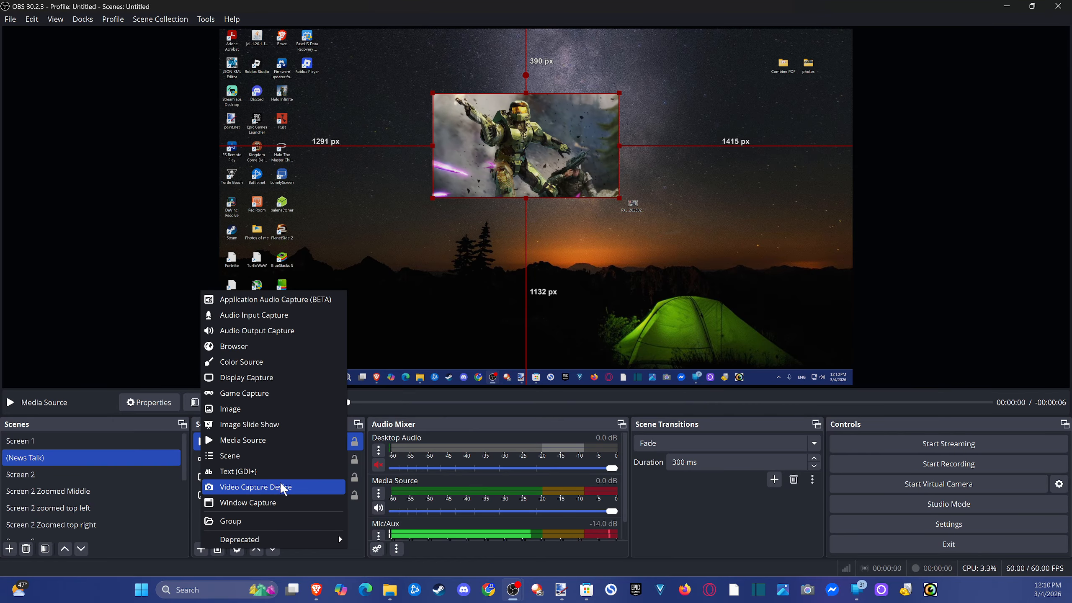
left_click(262, 471)
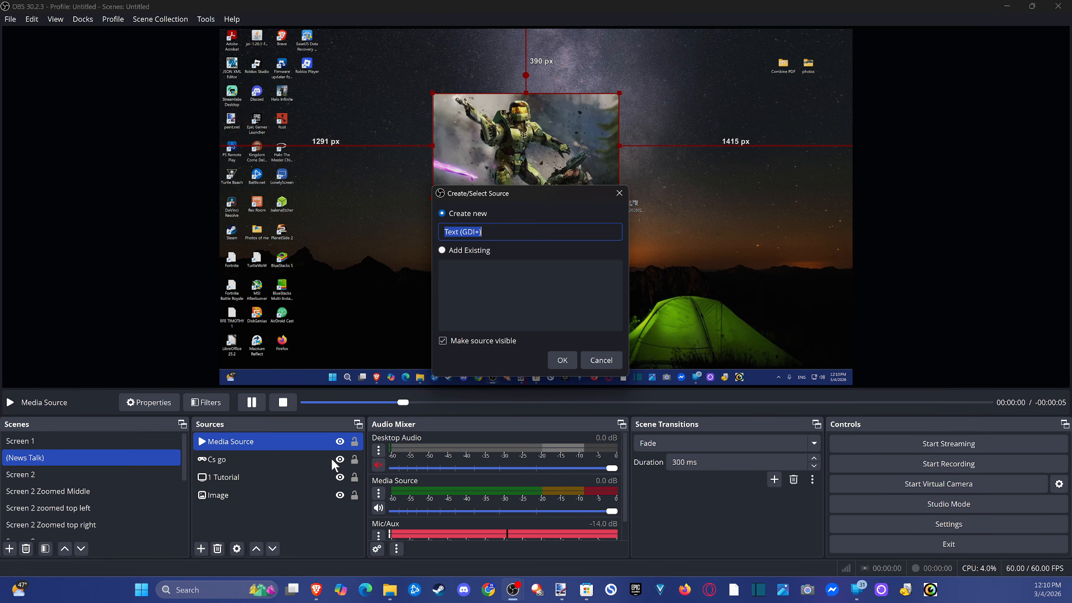
left_click(553, 359)
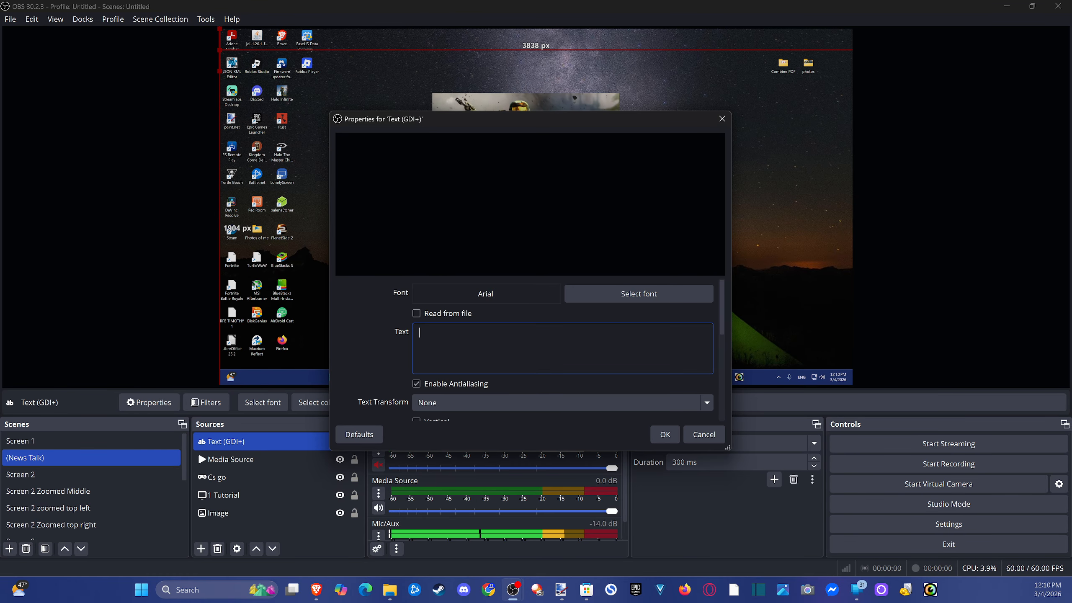
type("asefgzdxvf")
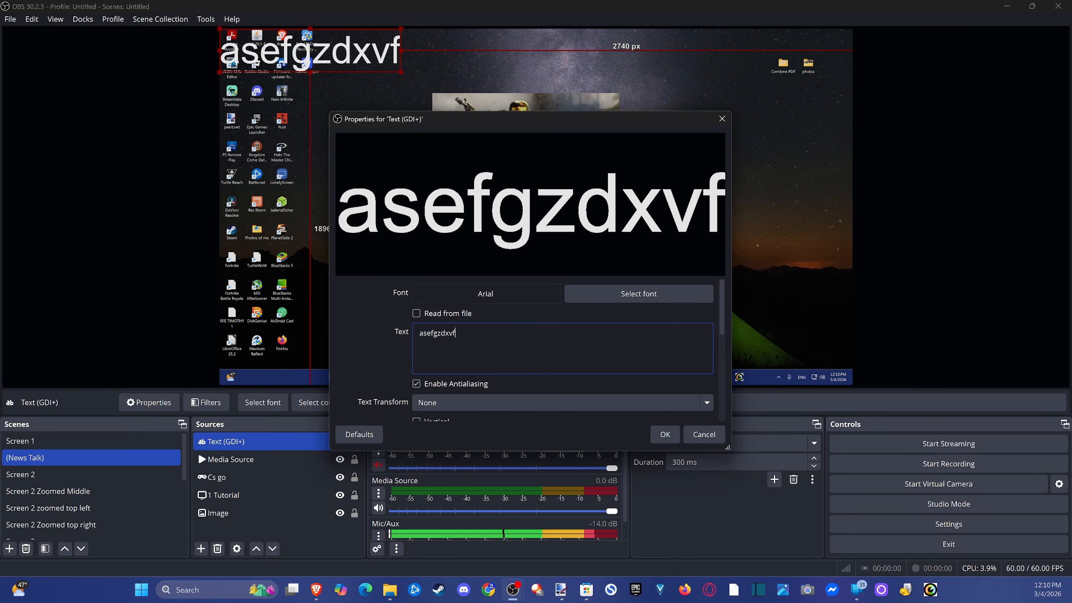
scroll(609, 375, "down", 2)
left_click(446, 375)
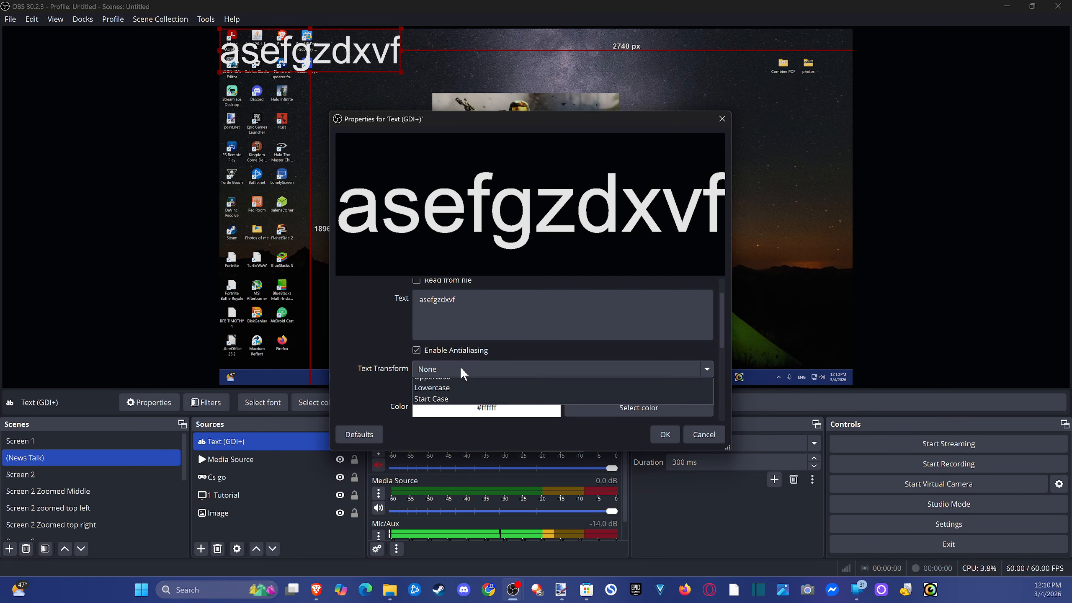
left_click(496, 373)
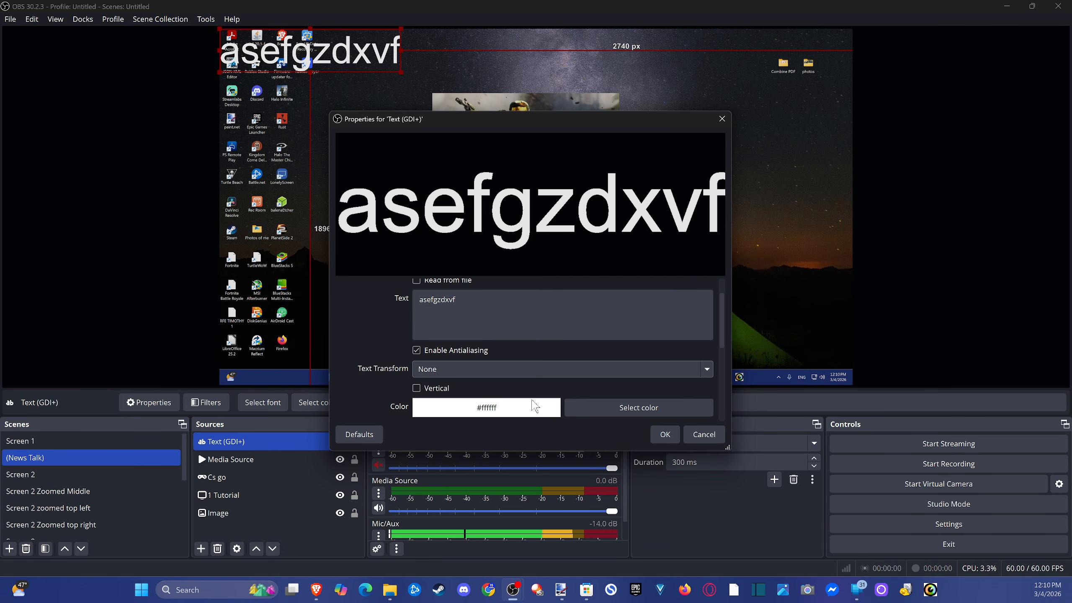
left_click(616, 412)
left_click(546, 243)
left_click(542, 170)
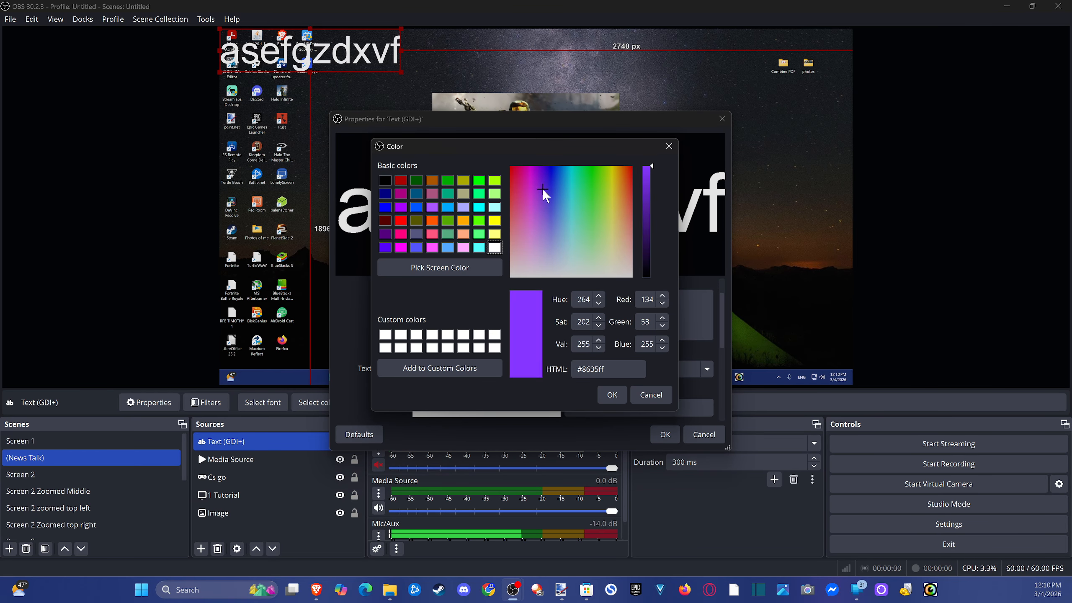
left_click(670, 395)
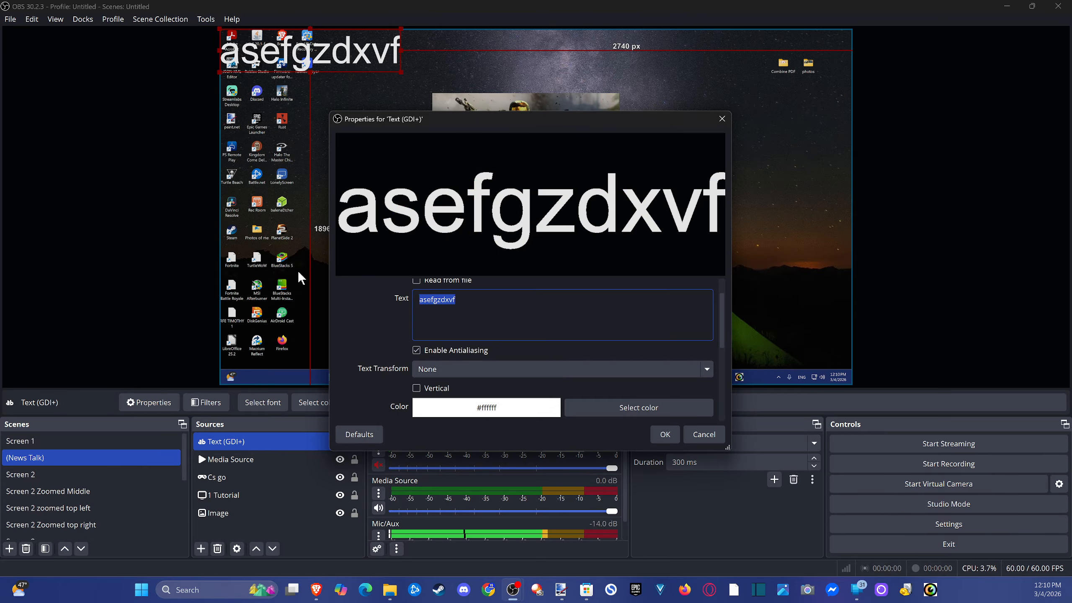
- Replace the sample text with the owner's first name followed by "Gamign!" and place the title in the canvas's upper right corner
type("Timy")
key("BackSpace")
type("s Gamign!")
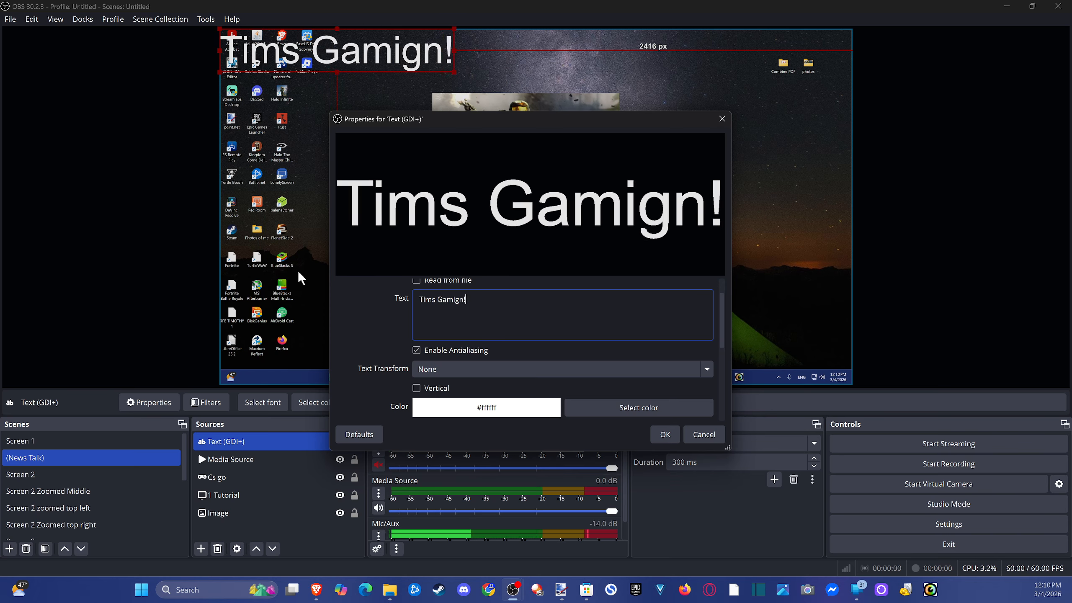
left_click(664, 435)
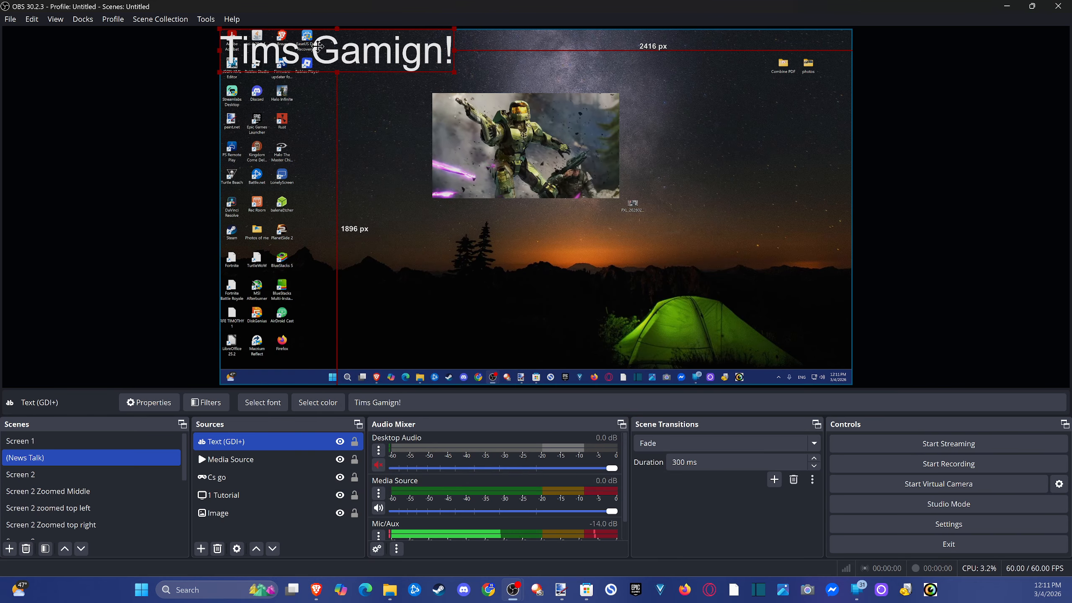
left_click_drag(317, 46, 697, 49)
- Remove the Text (GDI+) source and the Media Source from the (News Talk) scene
left_click_drag(231, 479, 235, 446)
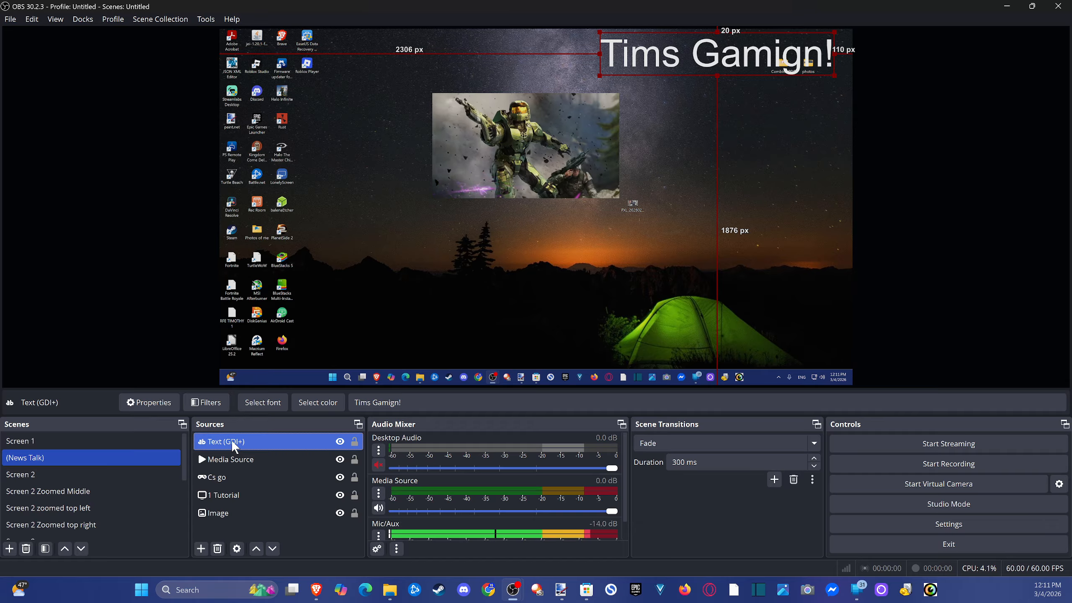
left_click(218, 548)
left_click(574, 302)
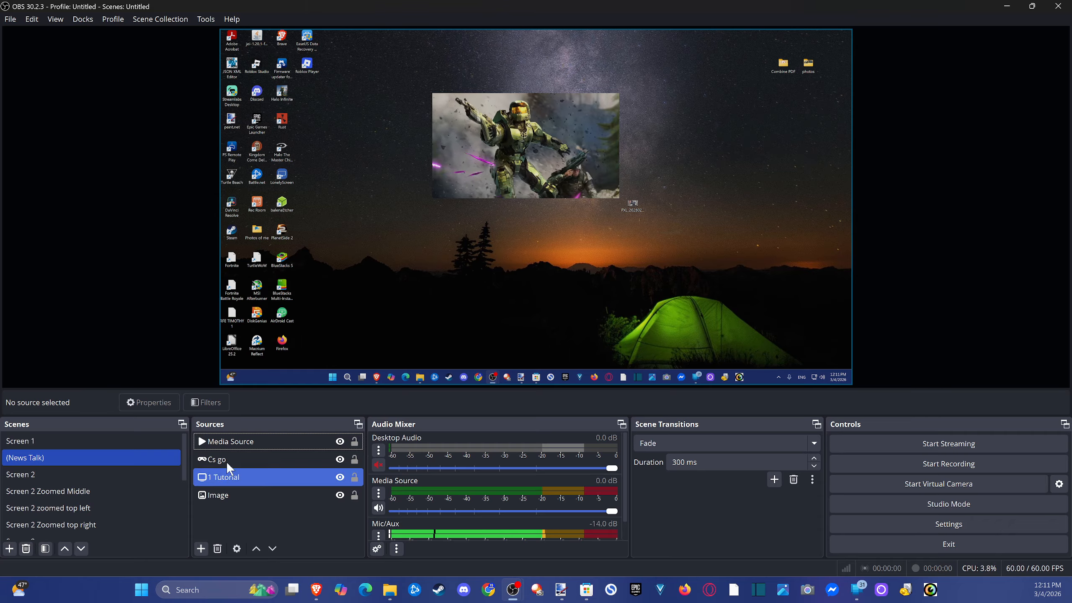
left_click(229, 441)
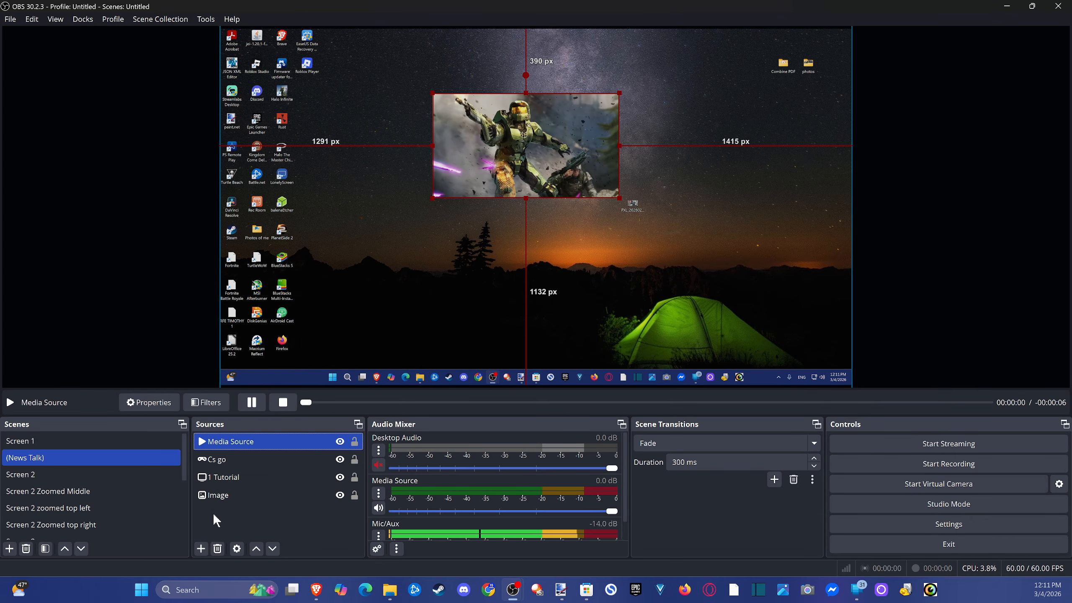
left_click(217, 549)
left_click(580, 300)
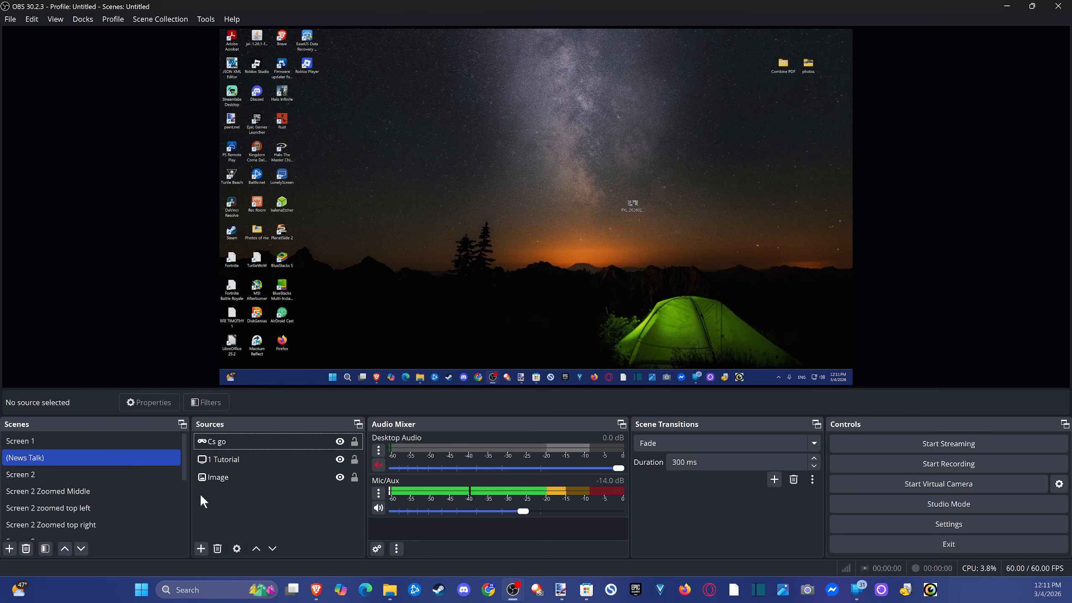
- Create a new Video Capture Device source and keep HD Pro Webcam C920 as its device
left_click(200, 548)
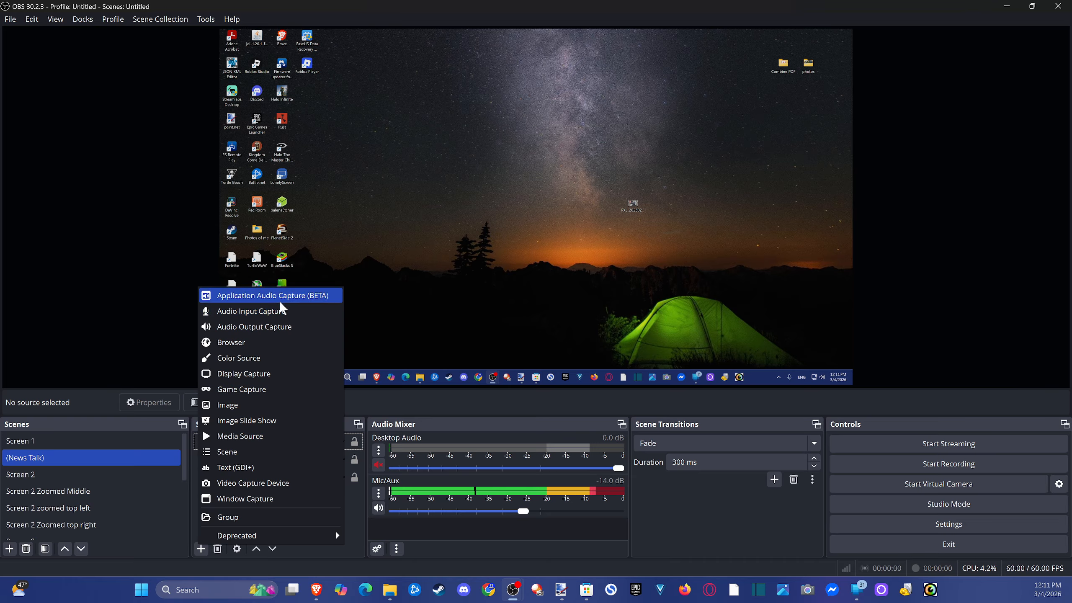
left_click(264, 490)
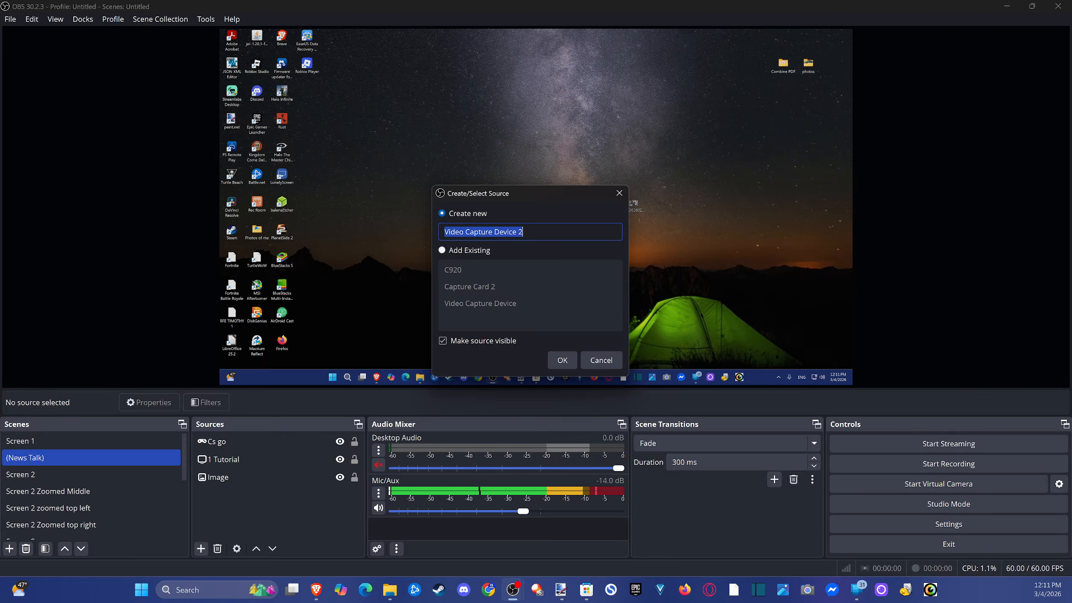
left_click(553, 364)
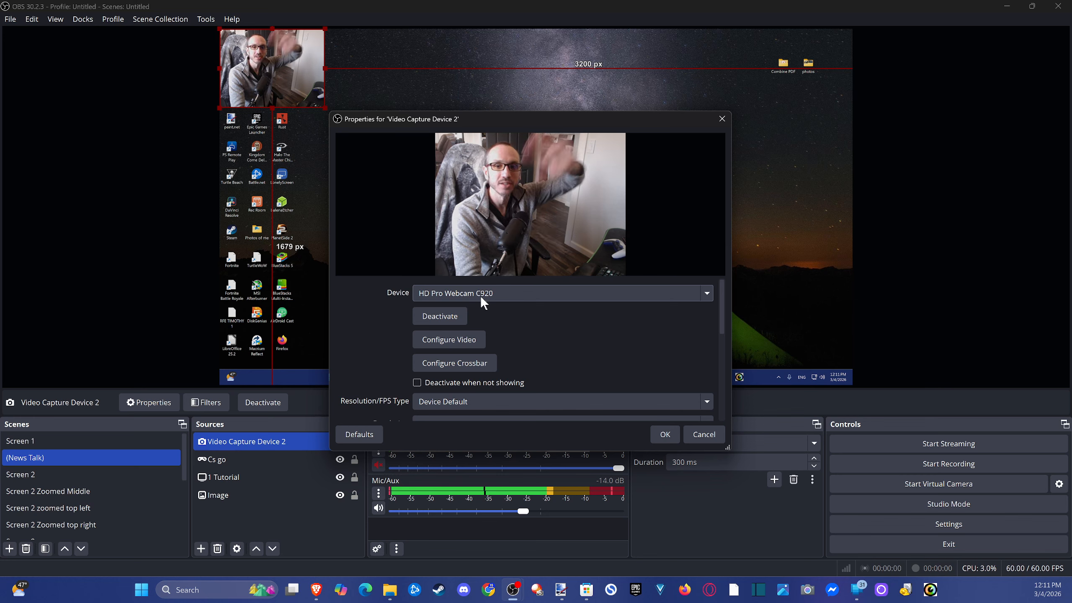
left_click(472, 298)
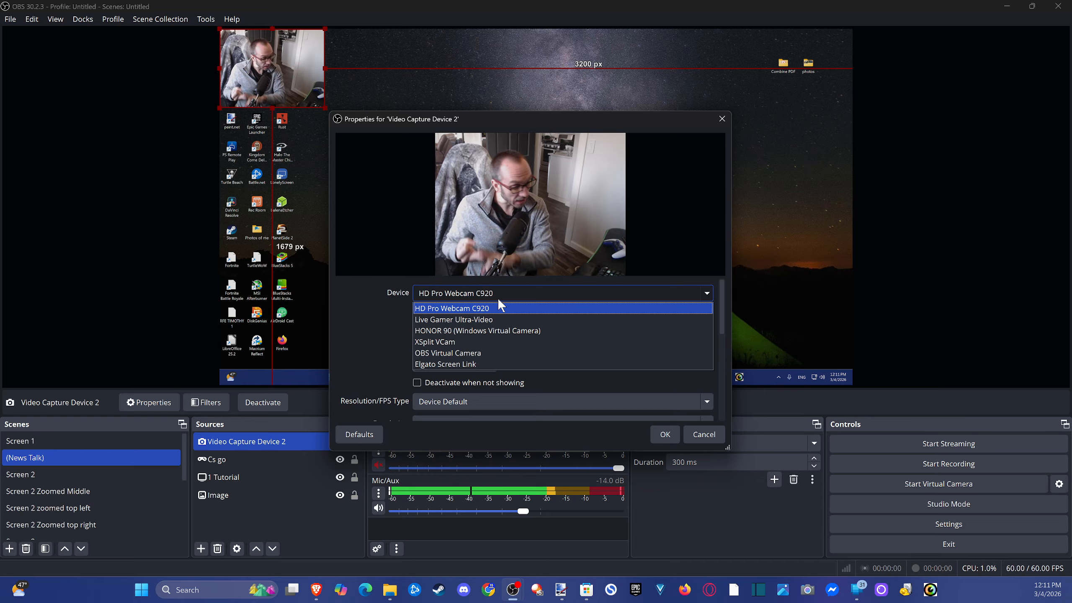
left_click(385, 350)
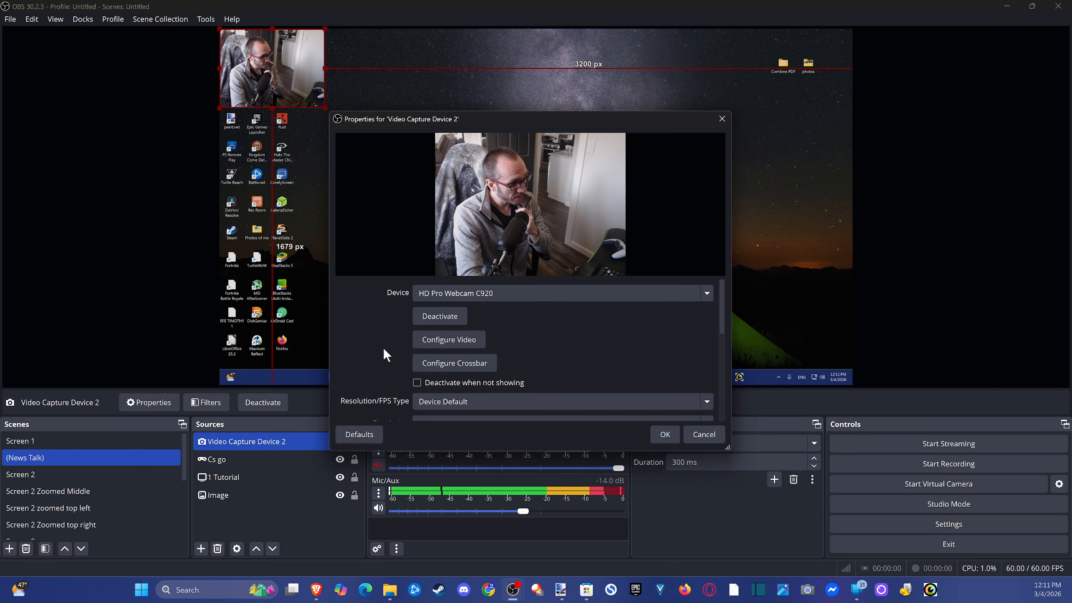
- Switch the webcam's Resolution/FPS Type to Custom and look through the available resolutions without choosing one
scroll(411, 370, "down", 1)
left_click(445, 369)
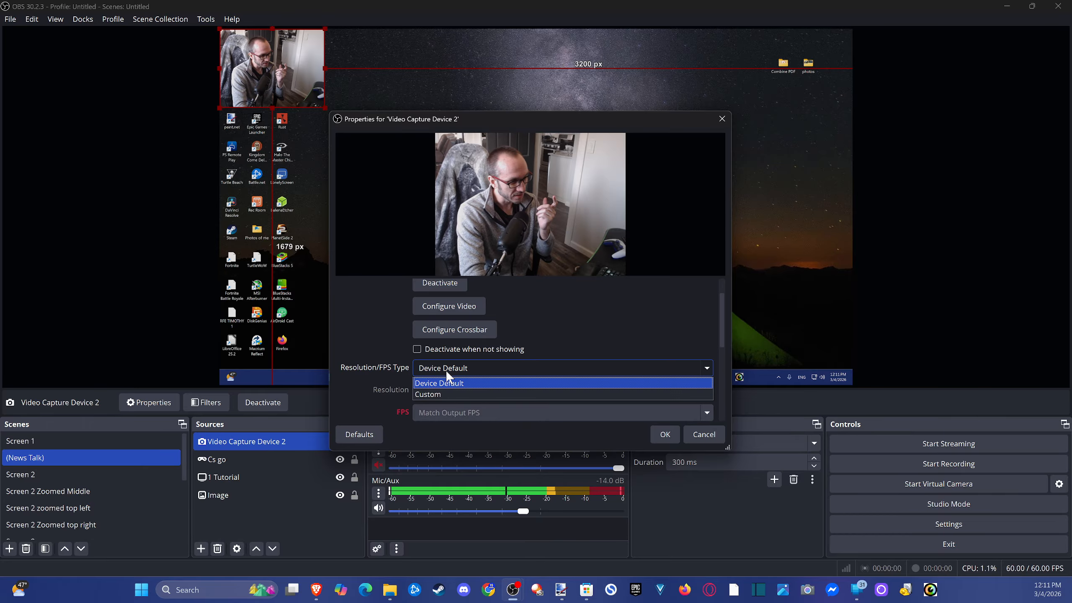
left_click(445, 393)
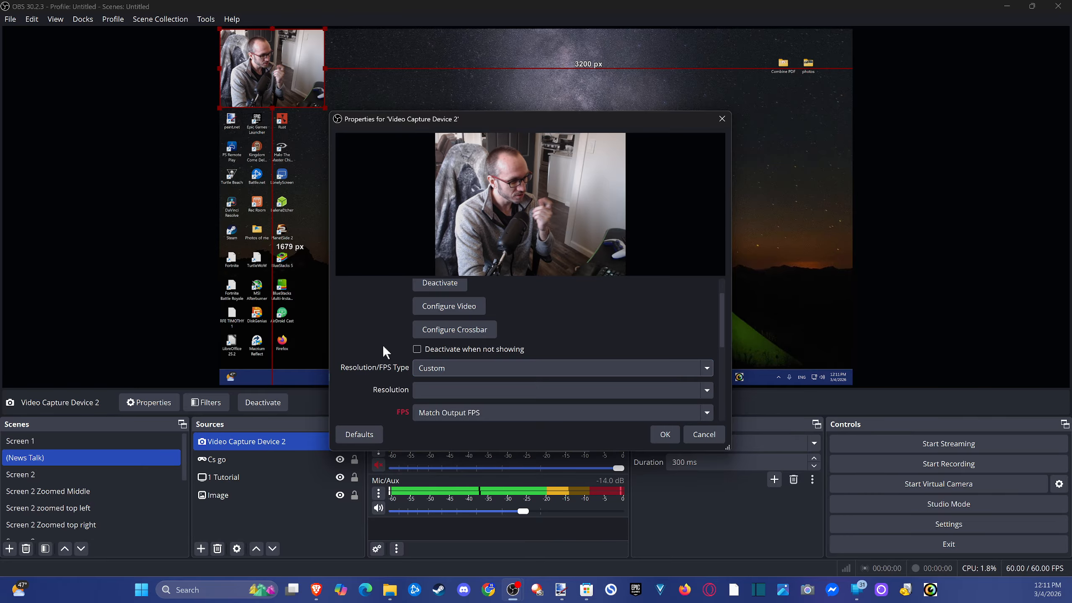
scroll(380, 334, "down", 3)
scroll(380, 334, "up", 1)
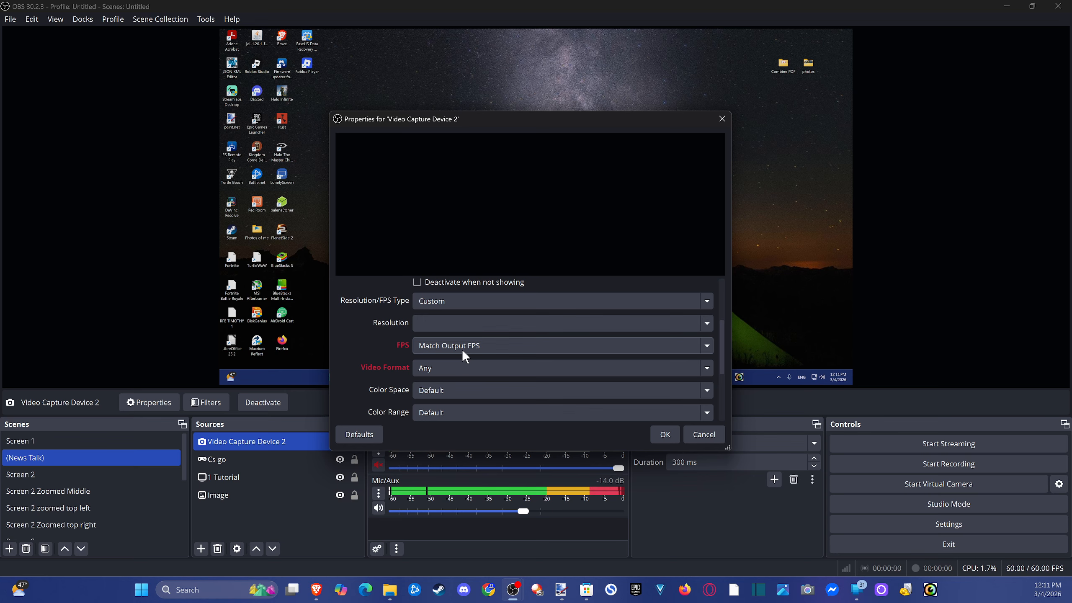
left_click(462, 323)
left_click(707, 323)
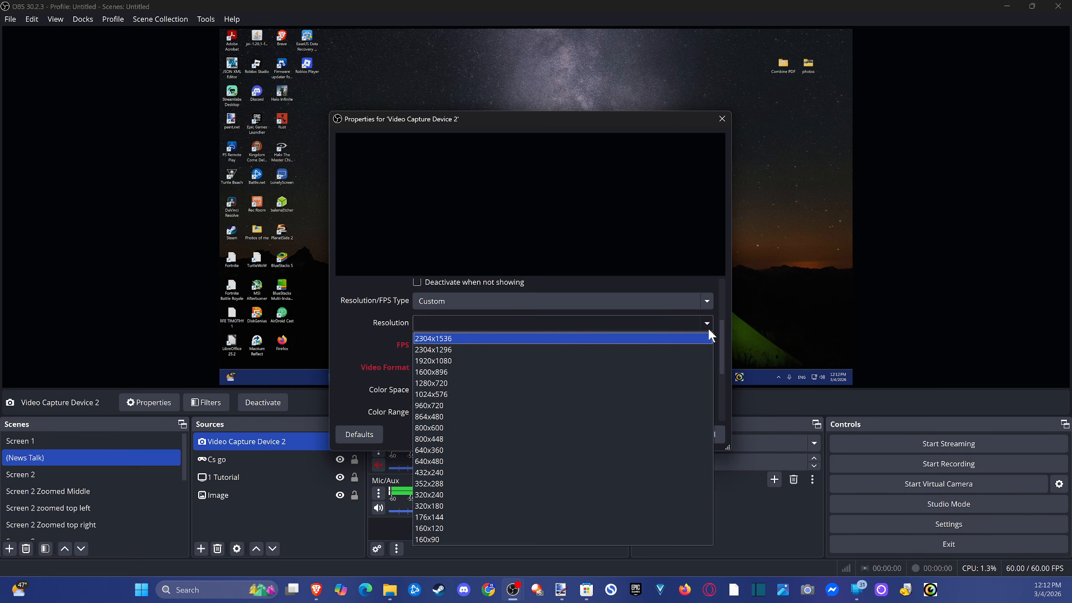
left_click(357, 335)
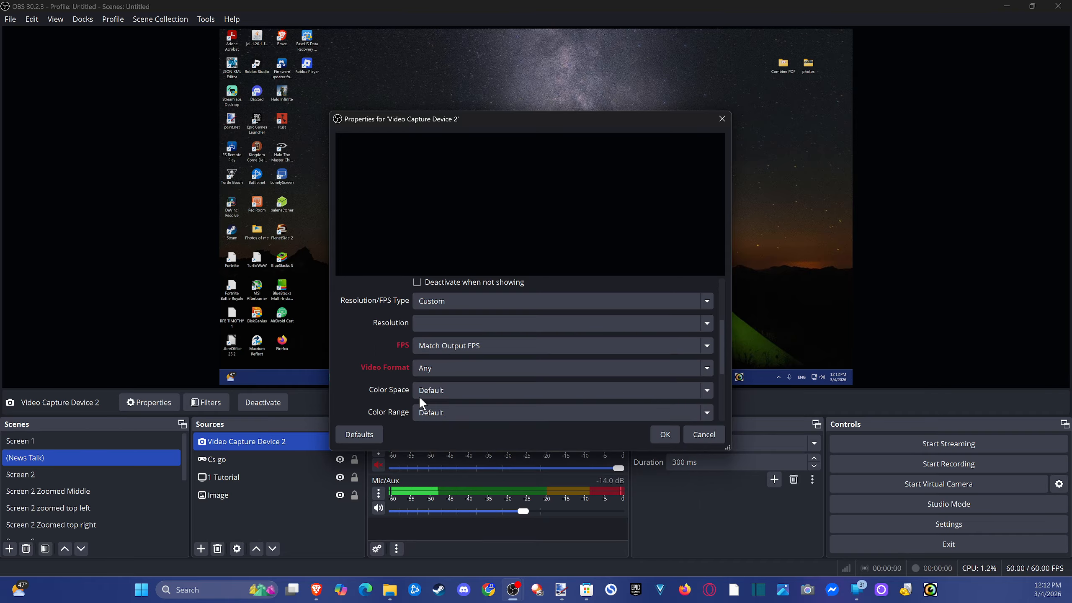
- Review the remaining webcam capture settings and set Resolution/FPS Type back to Device Default
scroll(385, 397, "down", 3)
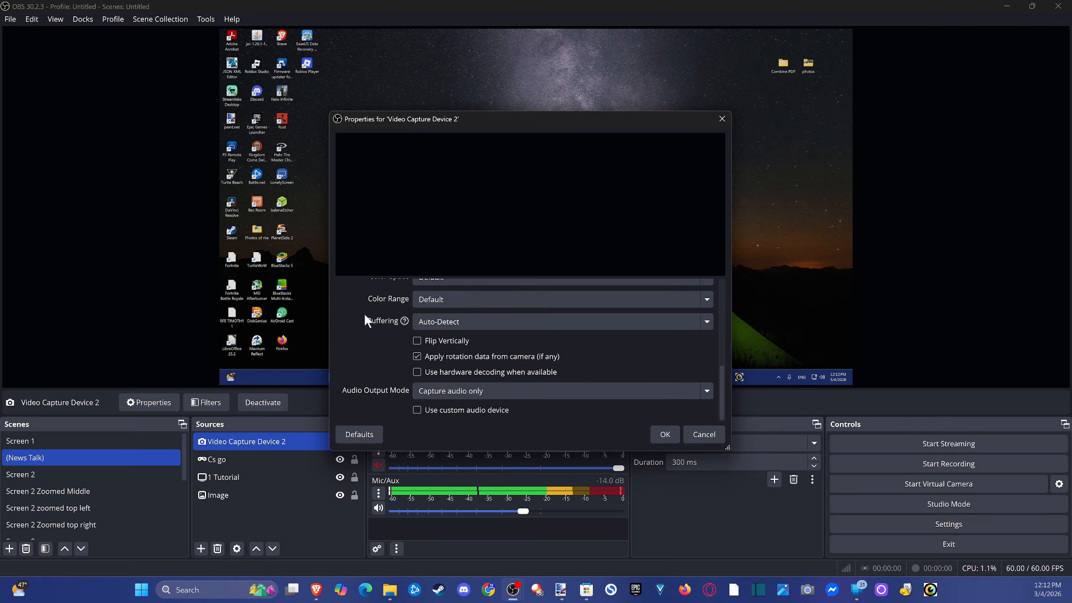
scroll(410, 347, "up", 2)
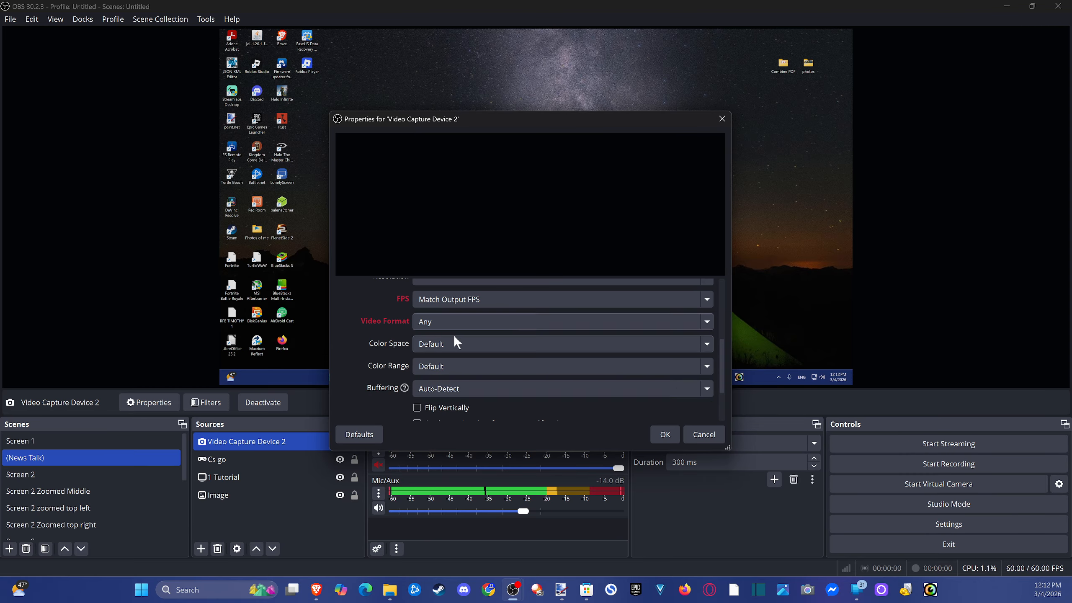
scroll(460, 330, "up", 2)
left_click(466, 325)
left_click(471, 335)
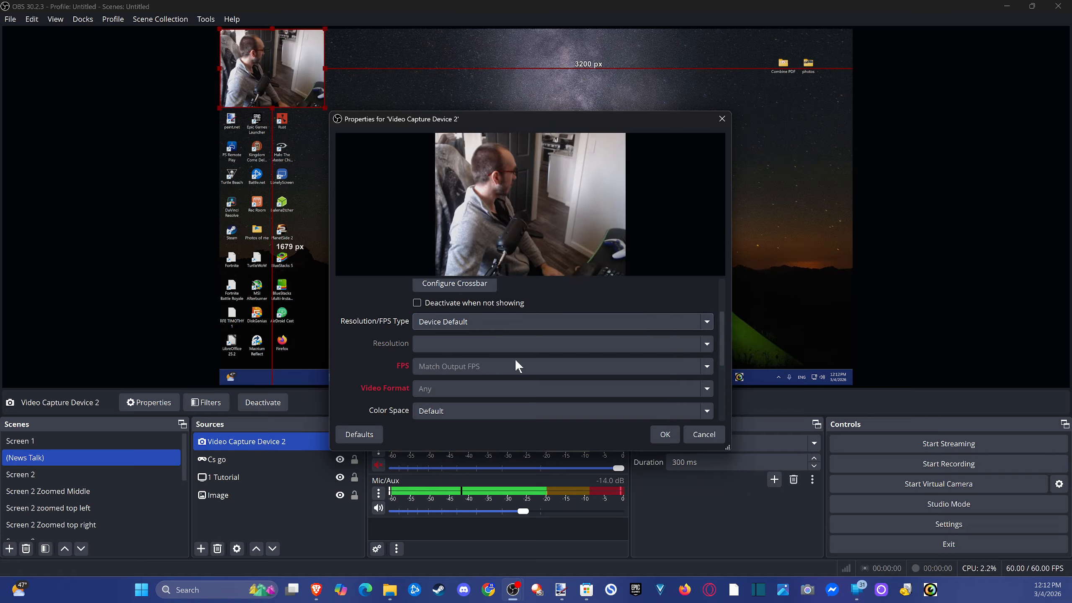
scroll(535, 368, "down", 3)
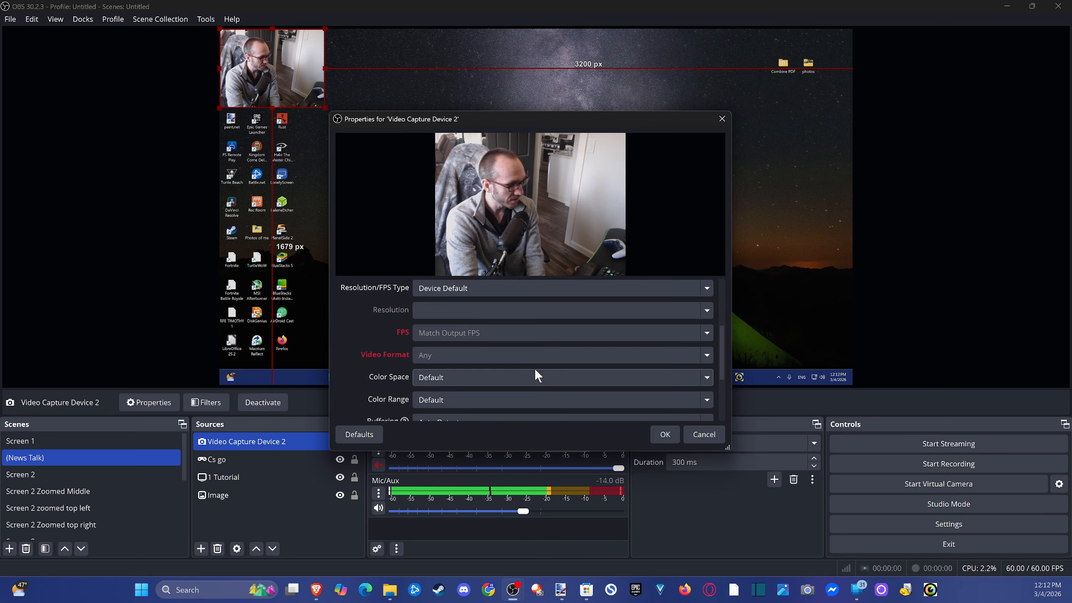
- Toggle Flip Vertically on and back off for the webcam, then save its capture properties
scroll(705, 363, "down", 1)
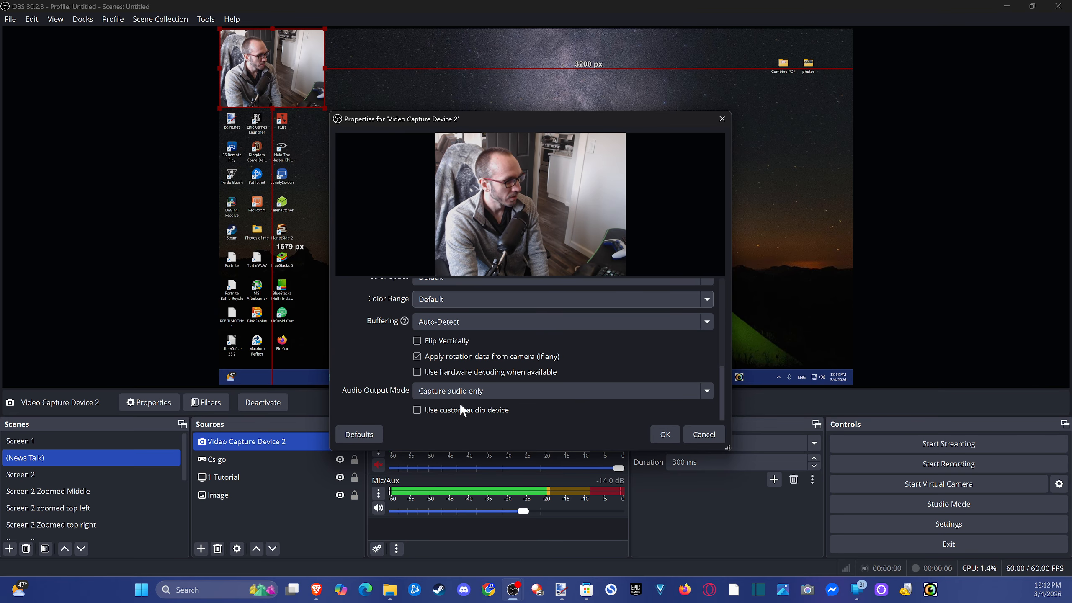
left_click(416, 341)
left_click(416, 341)
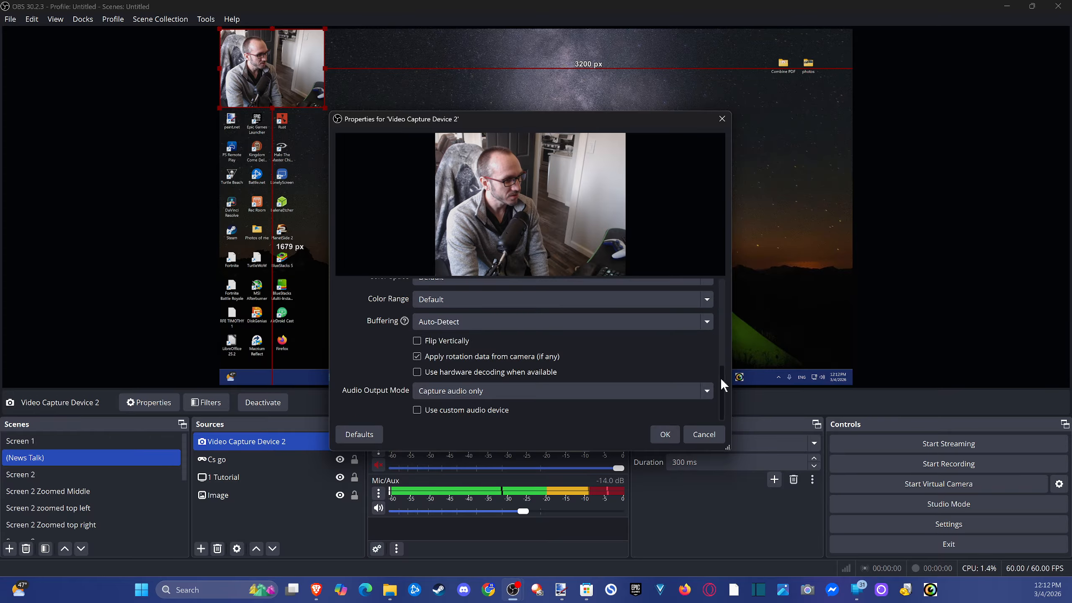
left_click_drag(720, 378, 718, 355)
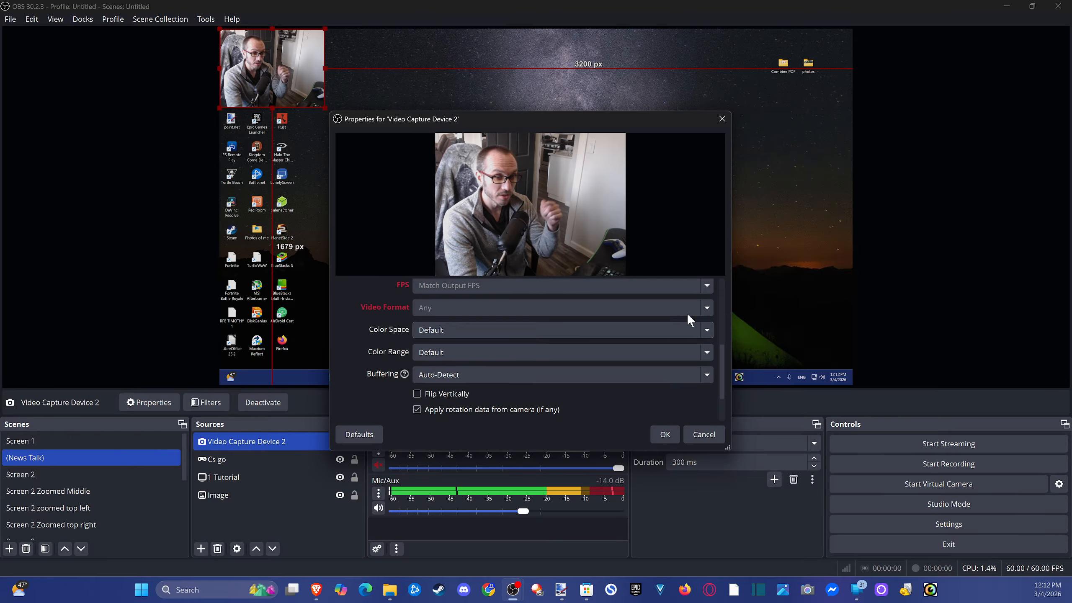
left_click(722, 118)
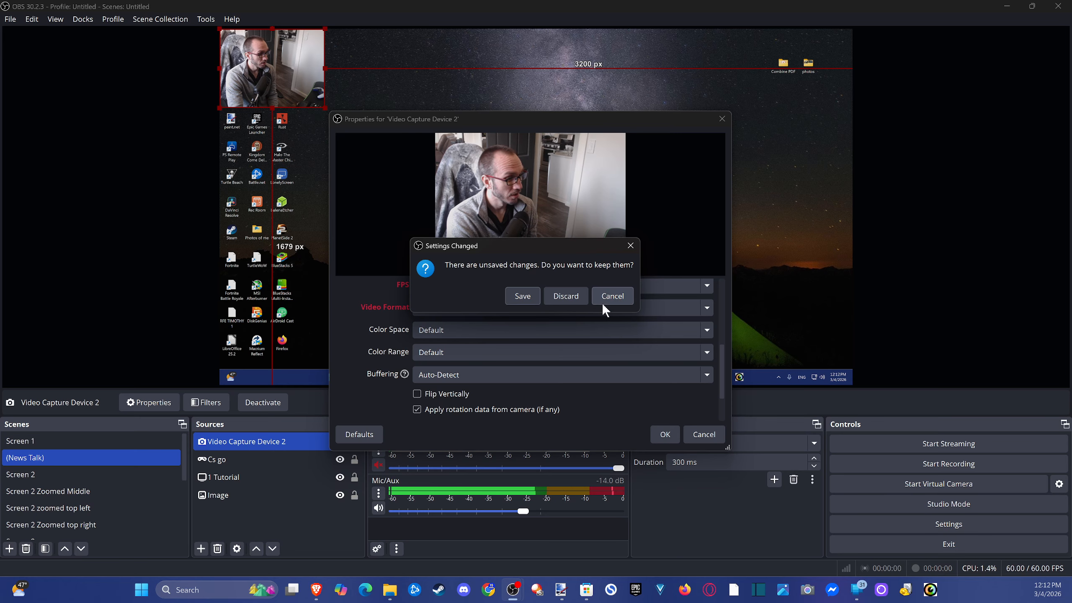
left_click(518, 298)
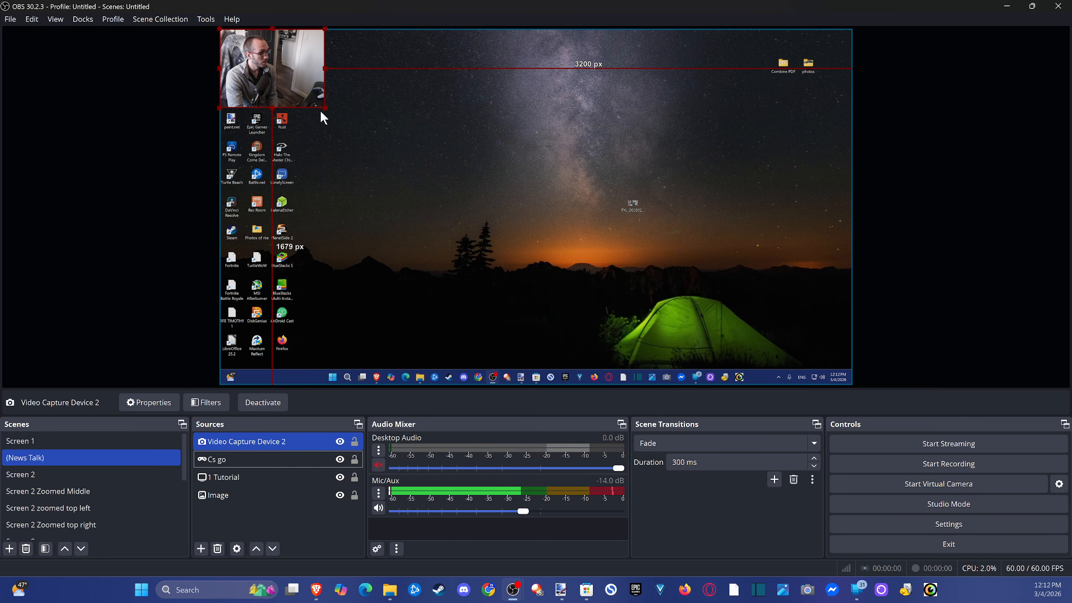
- Enlarge the webcam source to cover about two thirds of the canvas width and flip it horizontally
left_click_drag(325, 106, 634, 339)
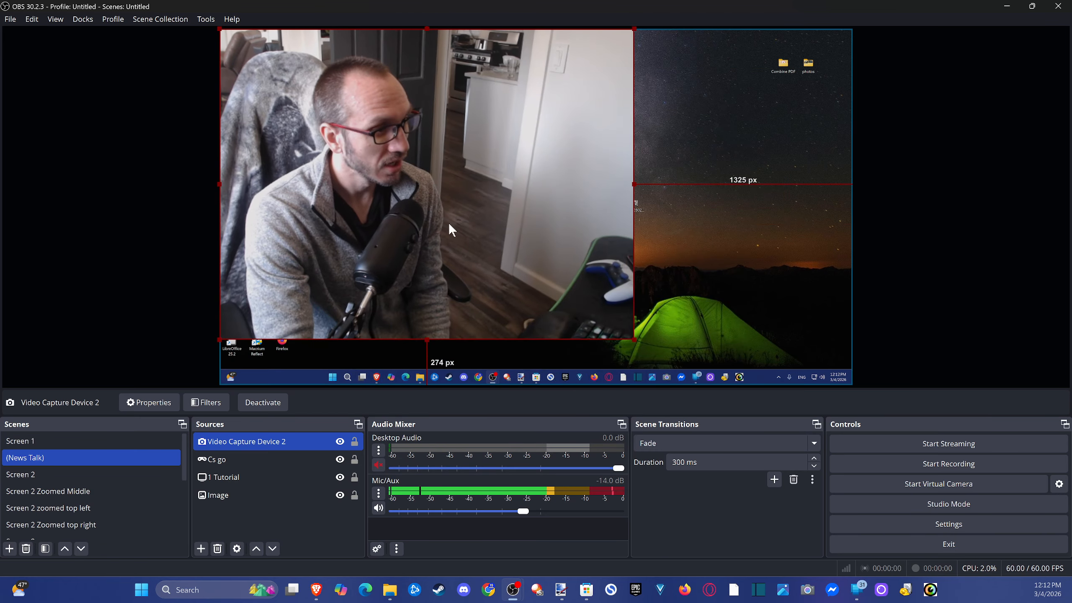
right_click(449, 224)
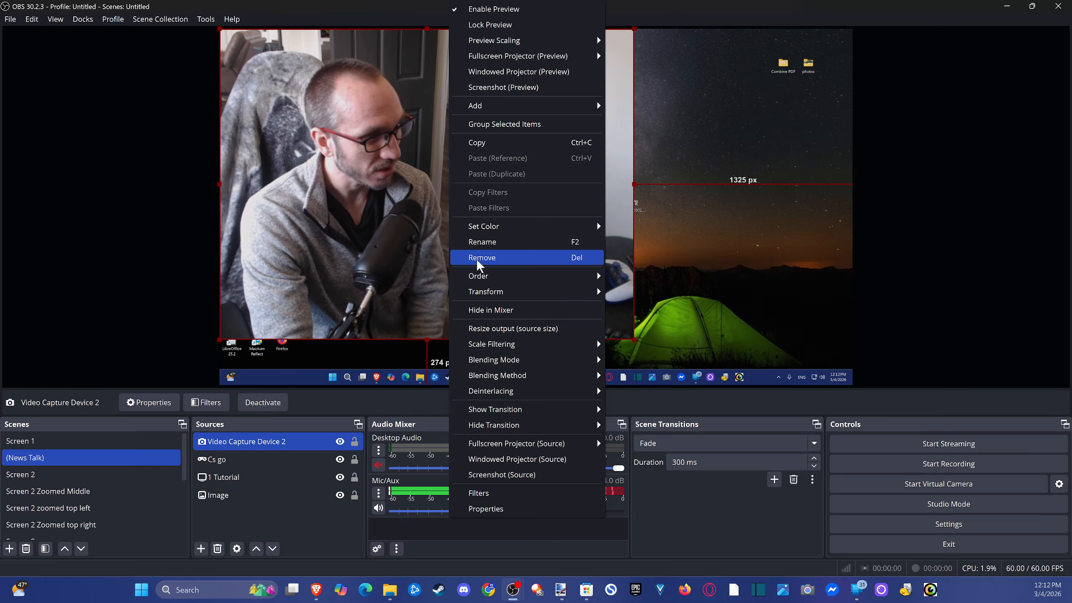
mouse_move(517, 291)
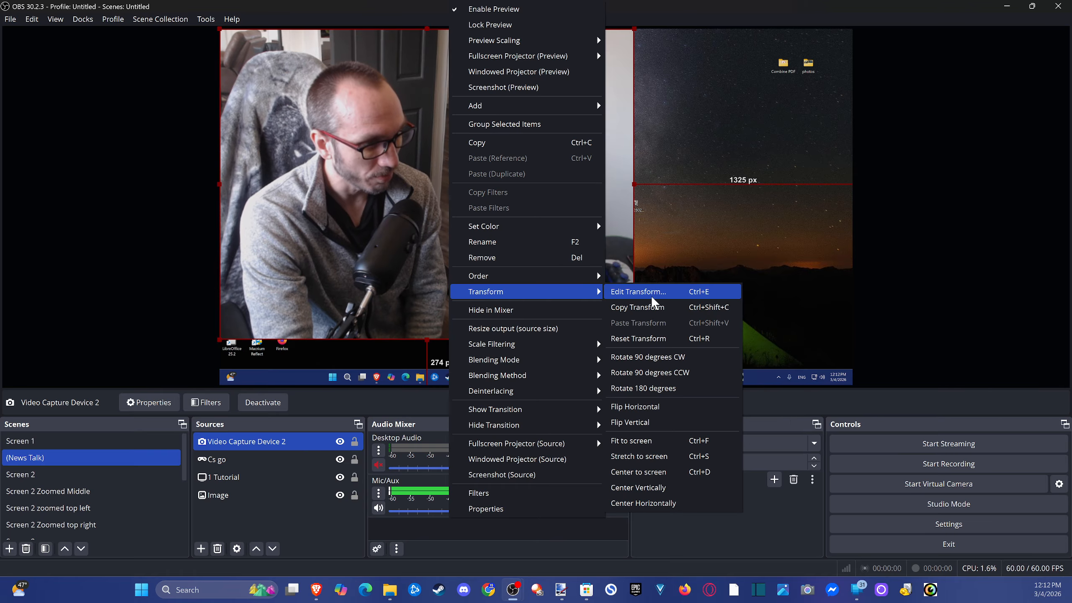
left_click(654, 409)
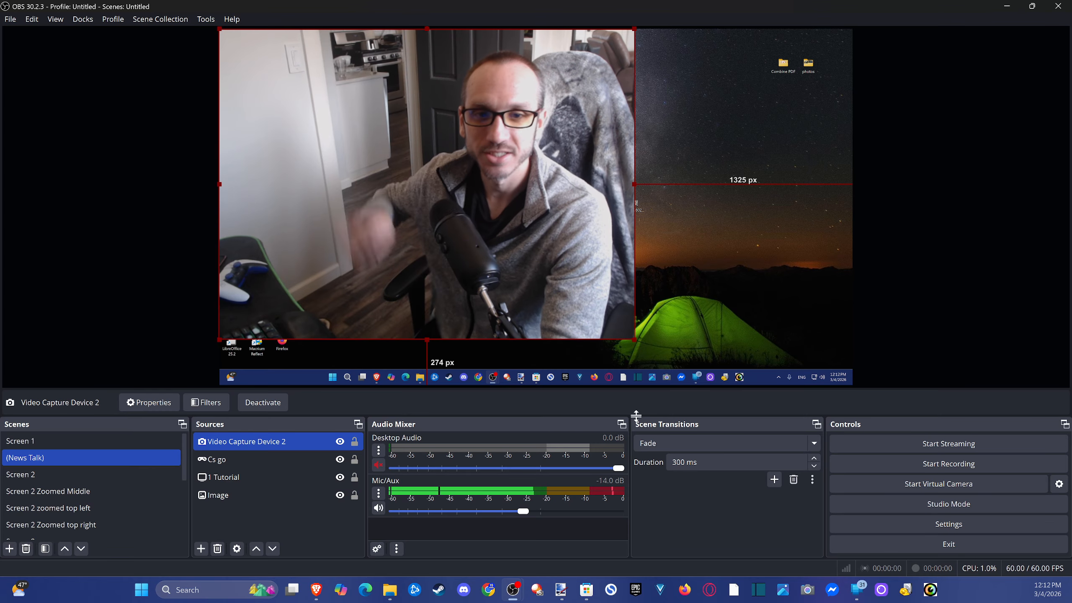
- Examine the audio/video filters and effect filters available for the webcam source without adding any
right_click(396, 225)
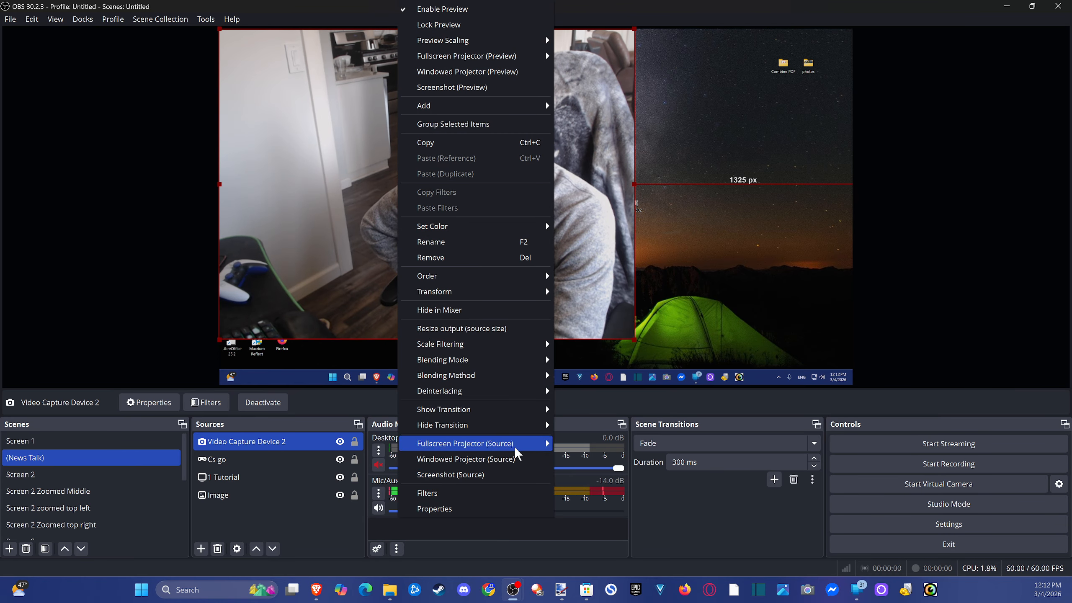
mouse_move(516, 446)
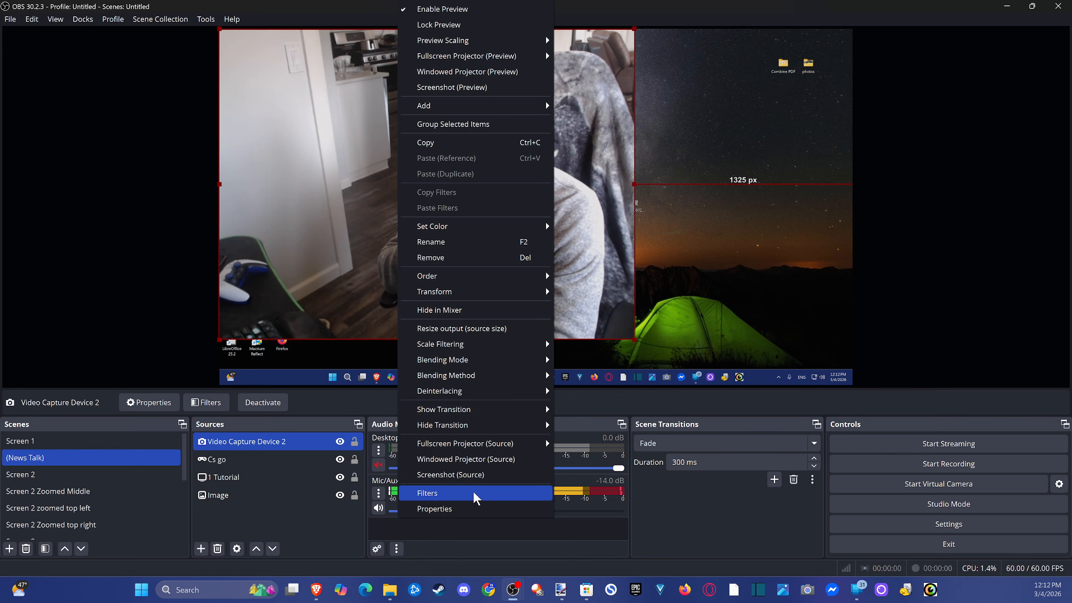
left_click(476, 495)
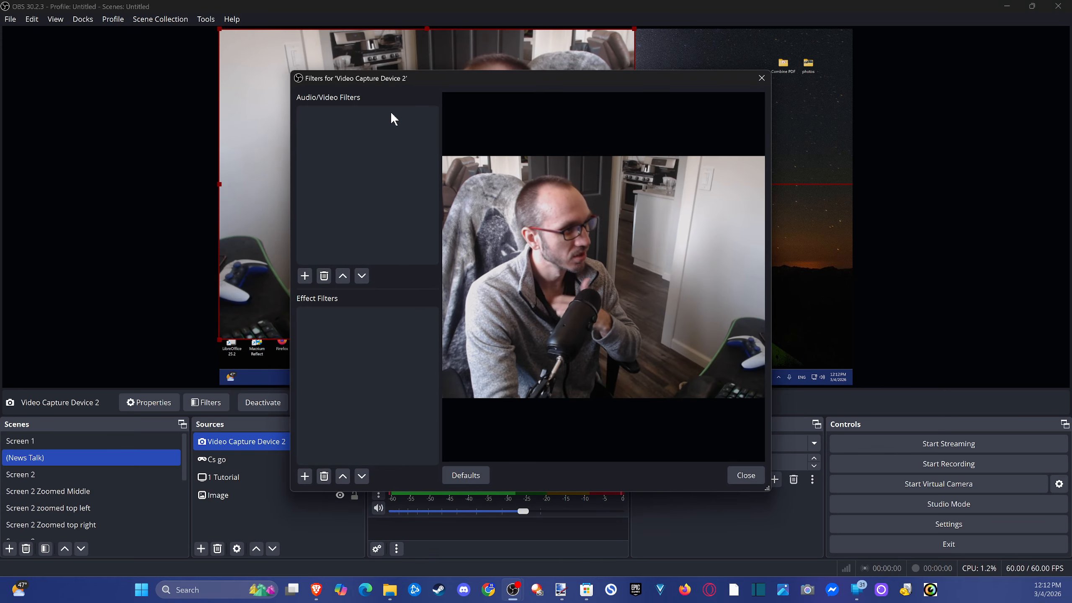
left_click(304, 276)
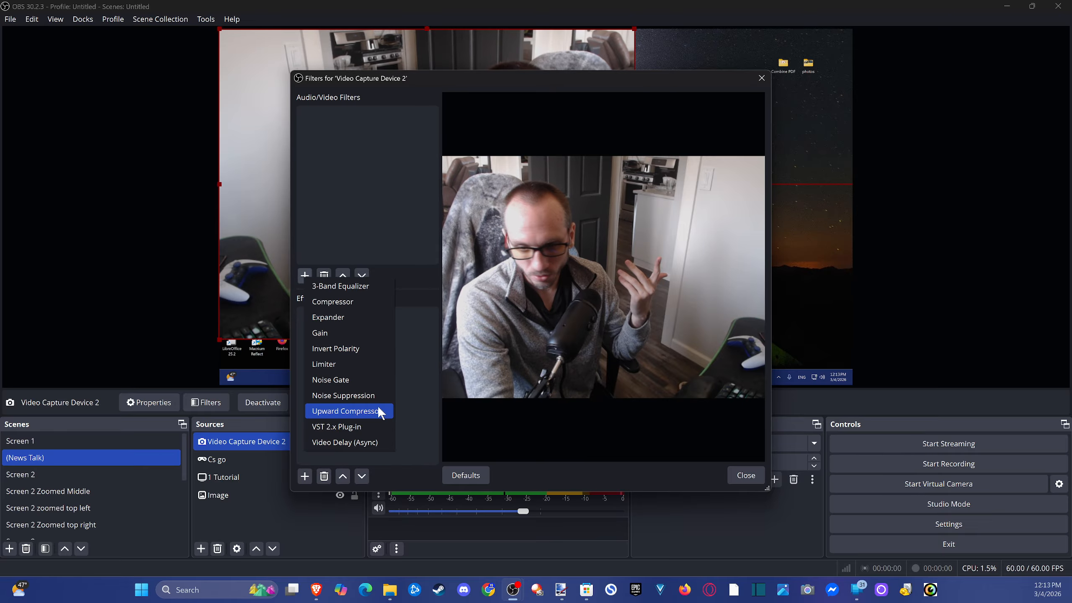
left_click(425, 338)
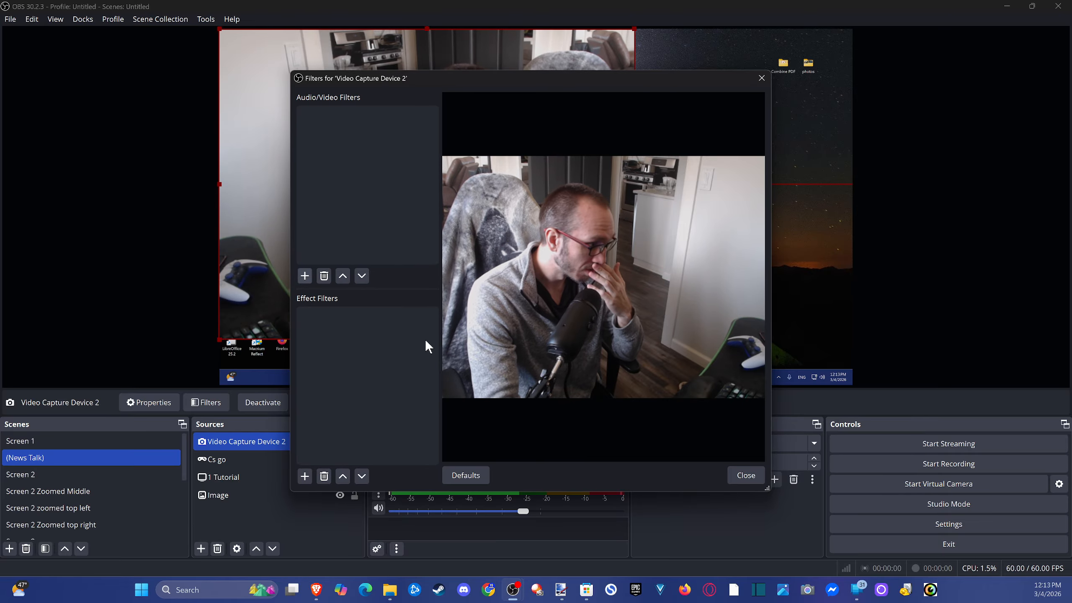
left_click(303, 474)
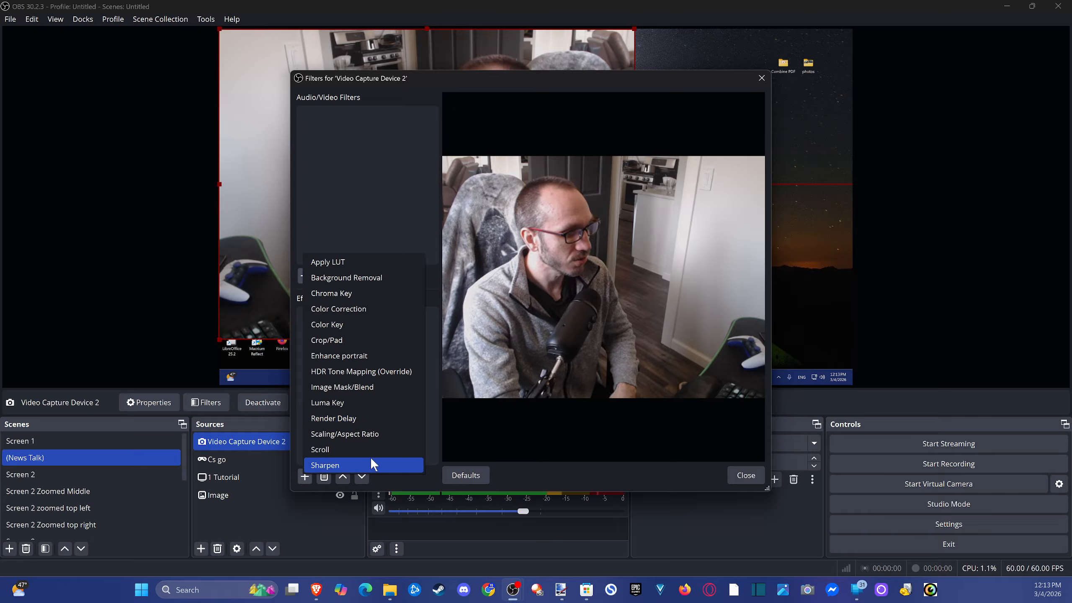
left_click(405, 178)
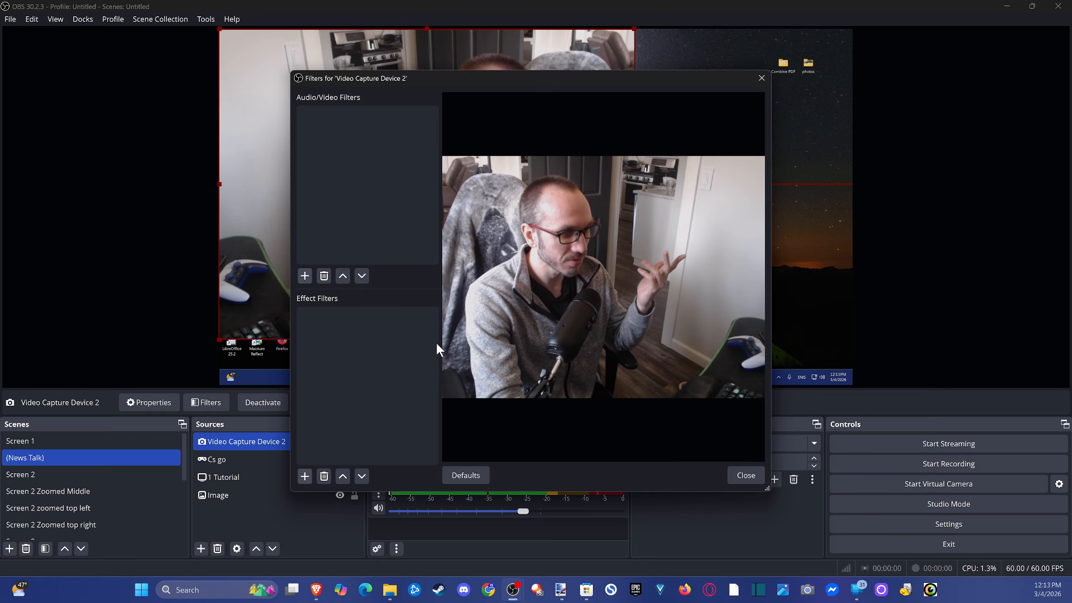
left_click(745, 475)
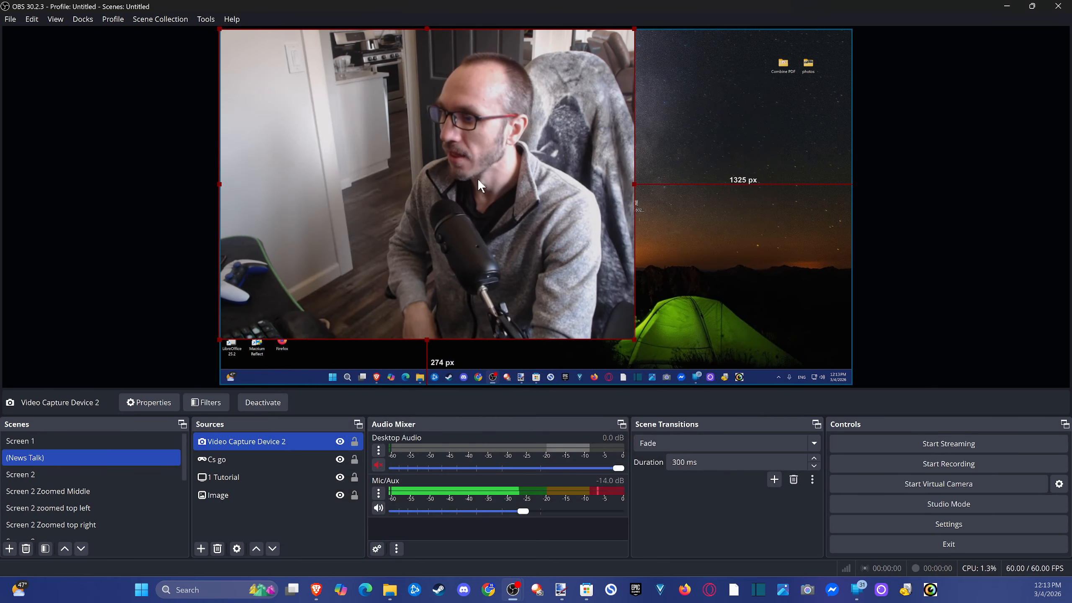
- Move the webcam source toward the middle of the canvas and fit it to the screen
left_click_drag(474, 170, 566, 178)
right_click(568, 182)
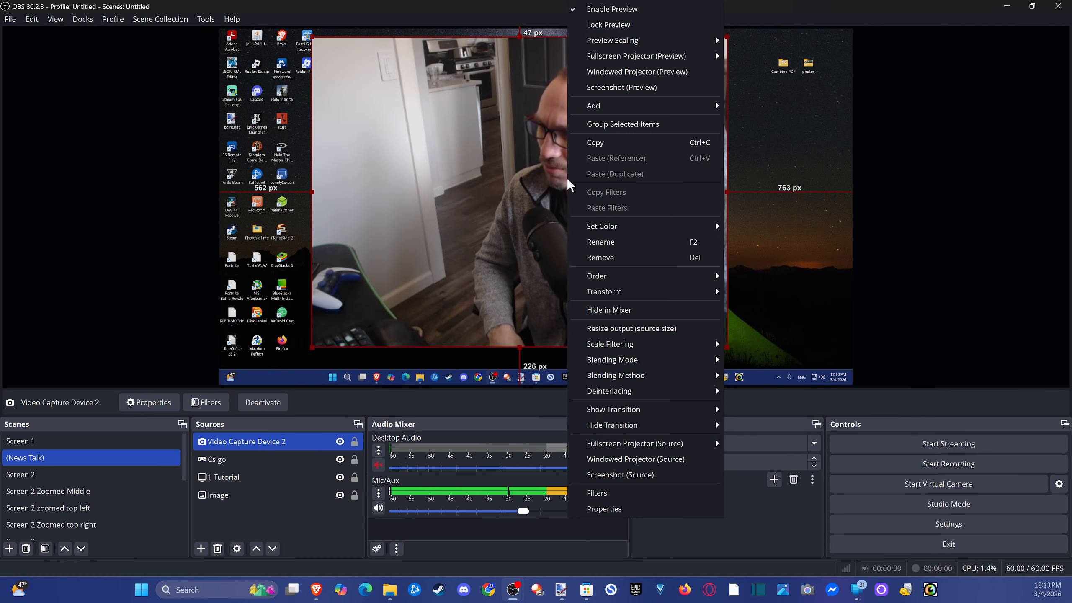
mouse_move(670, 296)
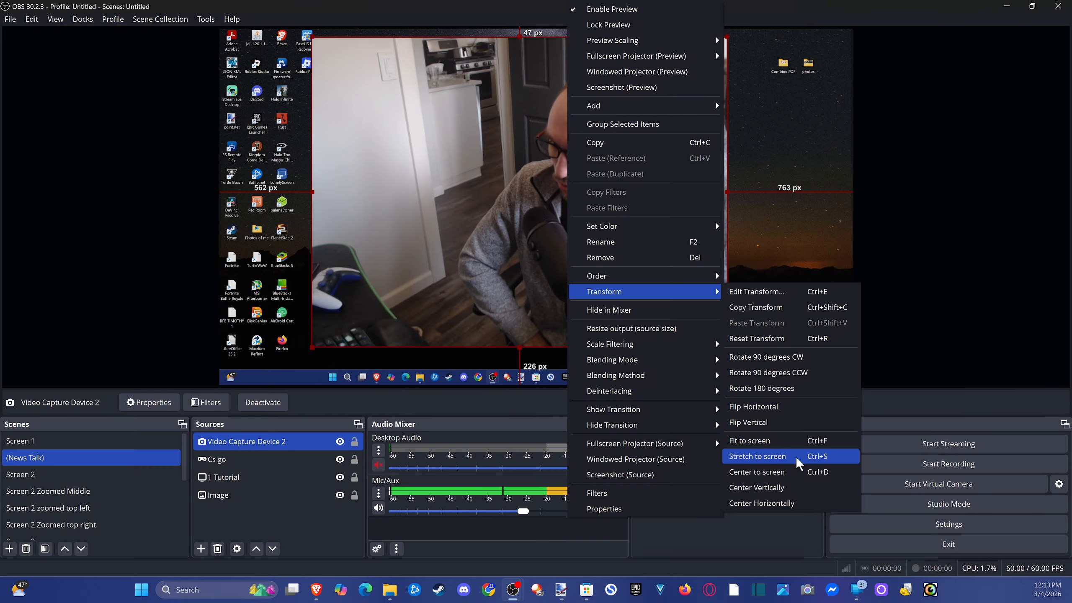
left_click(797, 436)
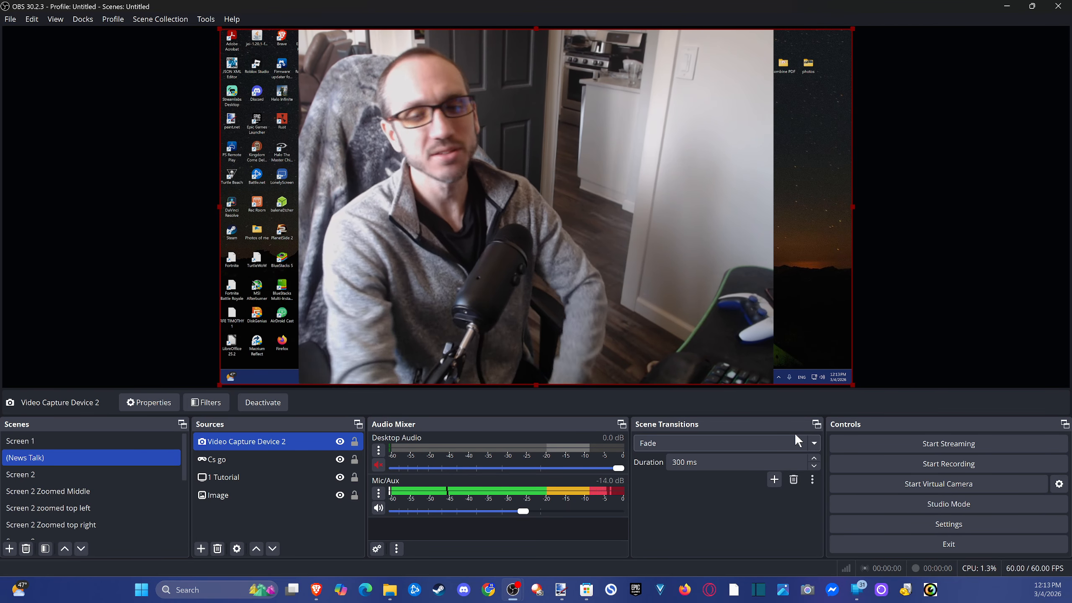
- Stretch the webcam source to fill the whole screen
right_click(646, 174)
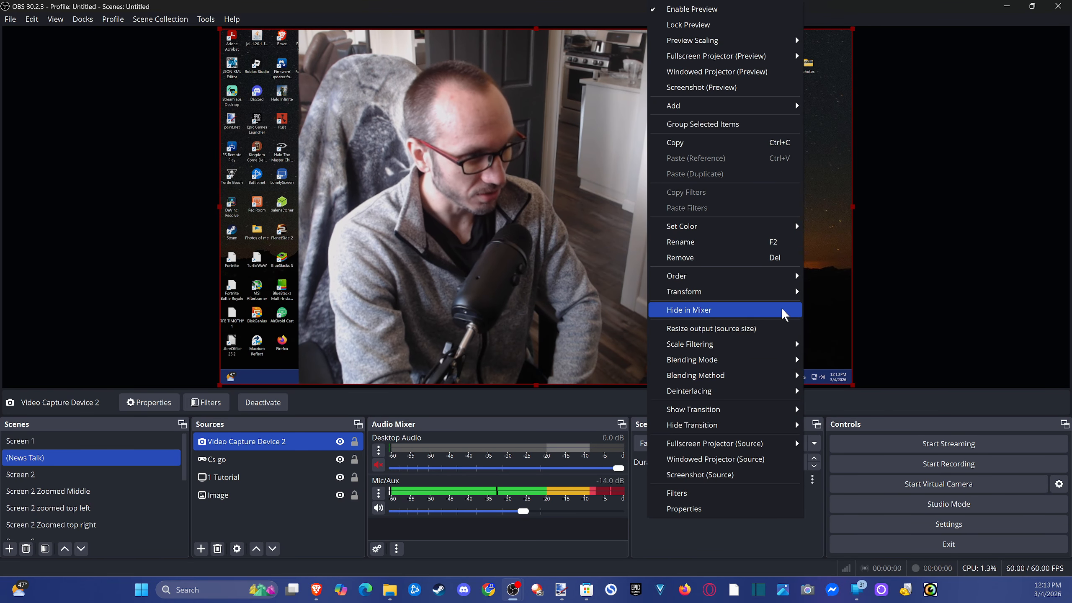
mouse_move(785, 292)
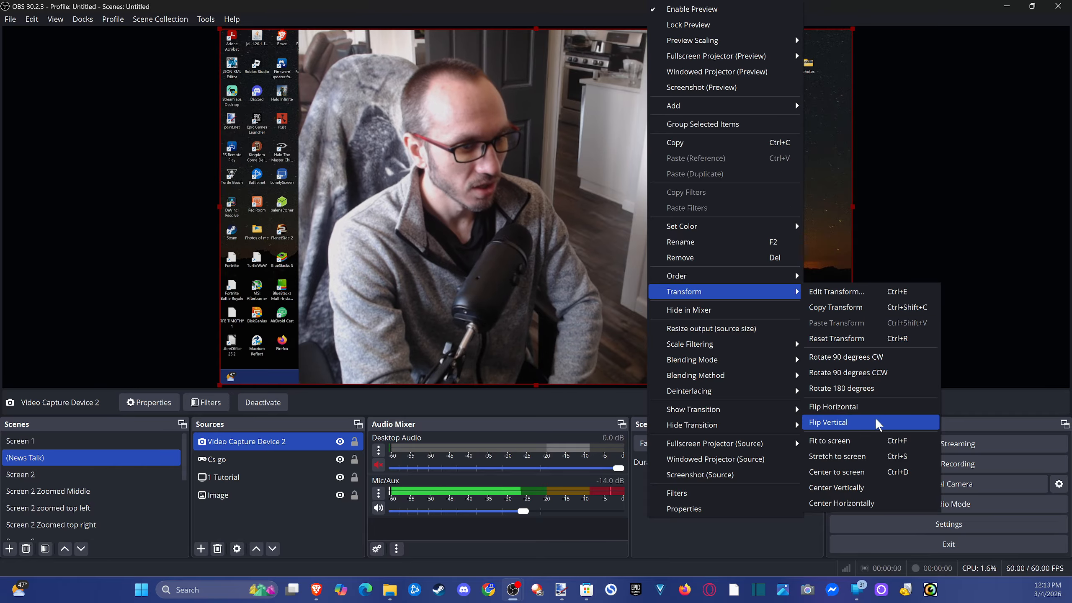
left_click(872, 456)
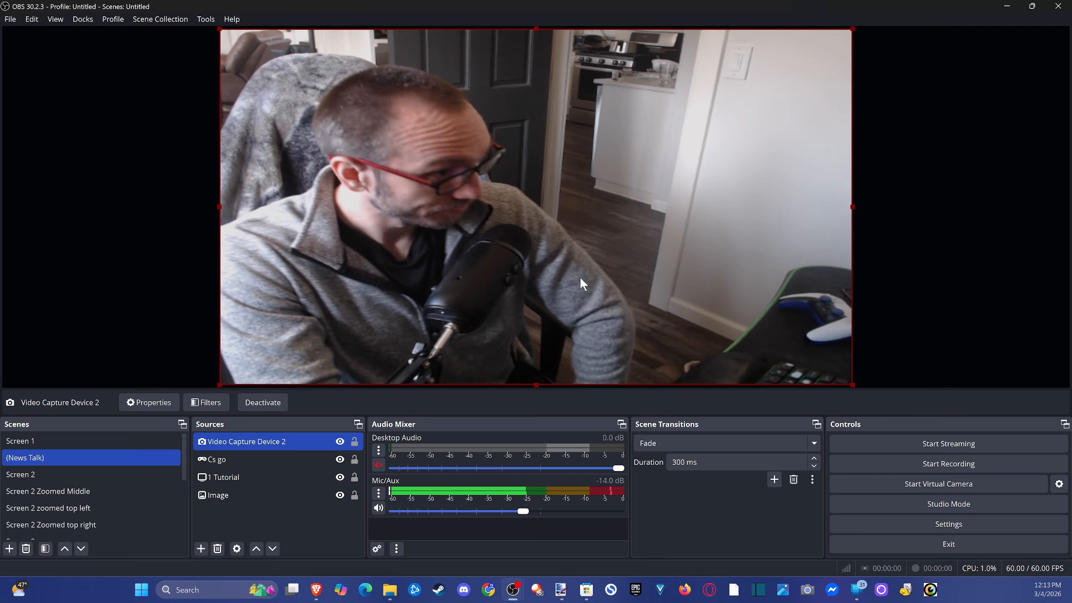
- View the webcam source's blending modes, then remove Video Capture Device 2 from the (News Talk) scene
right_click(579, 277)
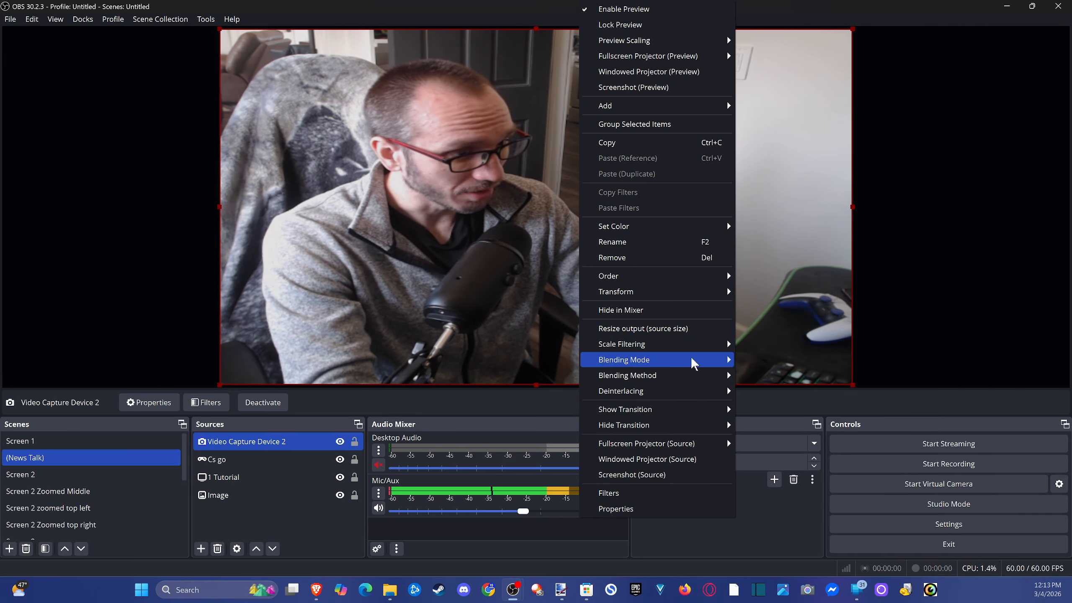
mouse_move(694, 360)
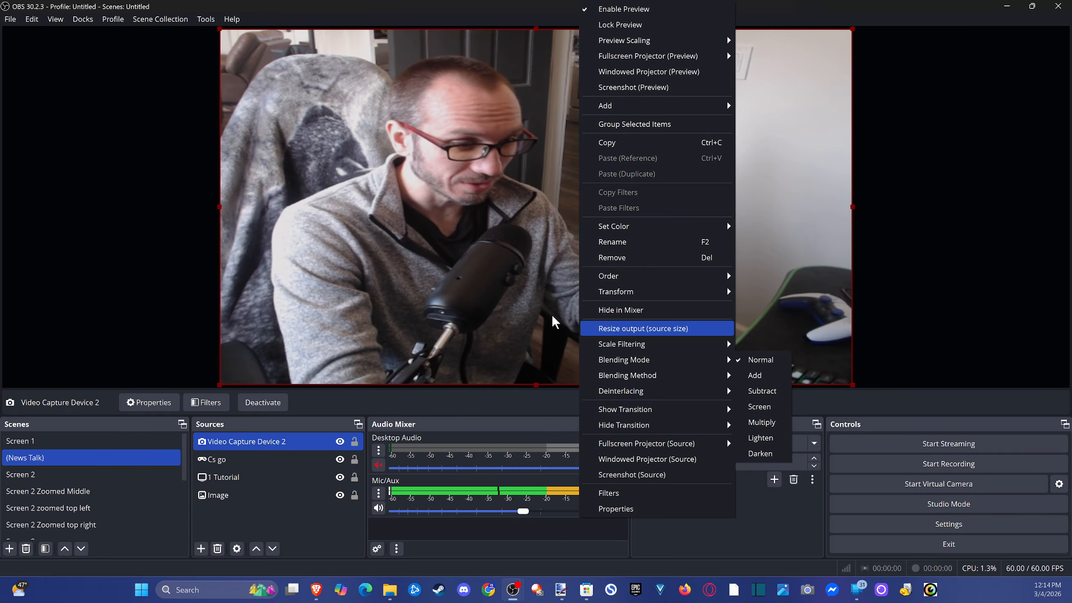
left_click(523, 290)
left_click(298, 440)
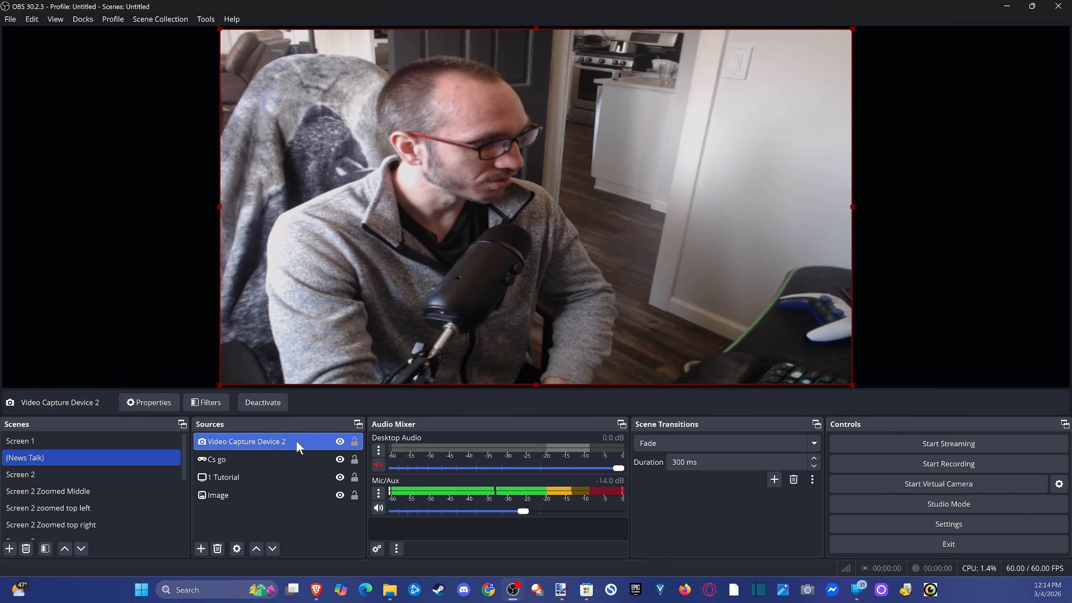
left_click(217, 548)
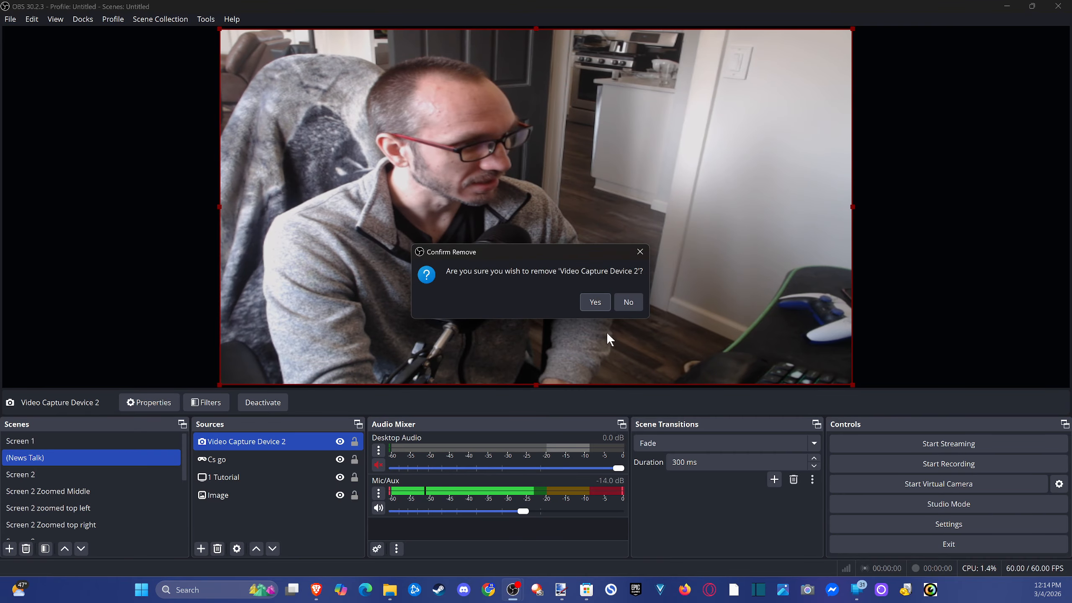
left_click(603, 305)
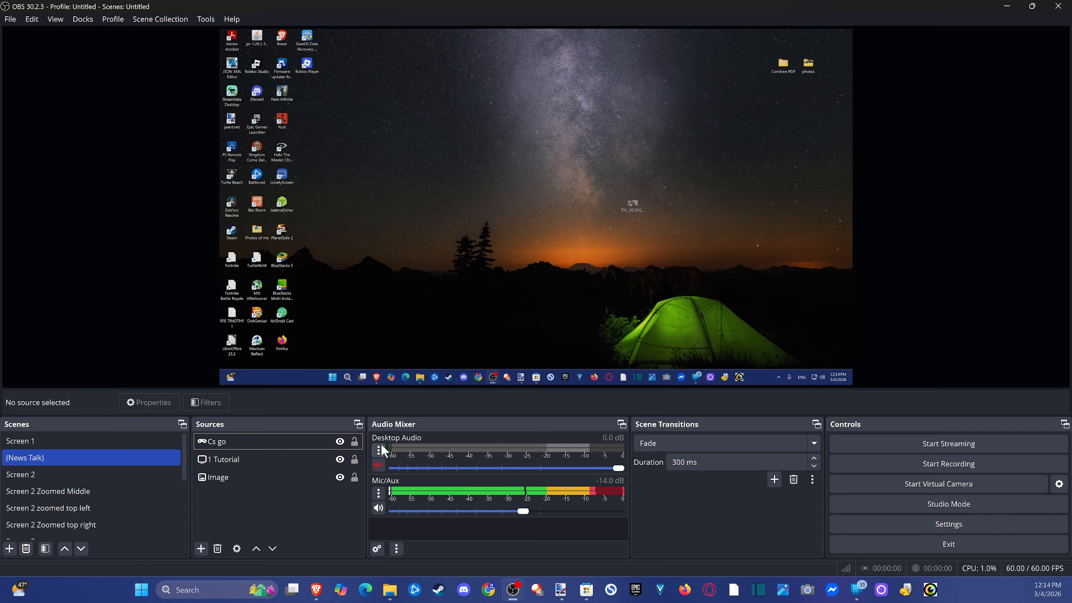
- Set the Mic/Aux volume to -11.8 dB and review its audio monitoring options in Advanced Audio Properties
mouse_move(618, 465)
left_mouse_down()
mouse_move(409, 466)
mouse_move(622, 463)
left_mouse_up()
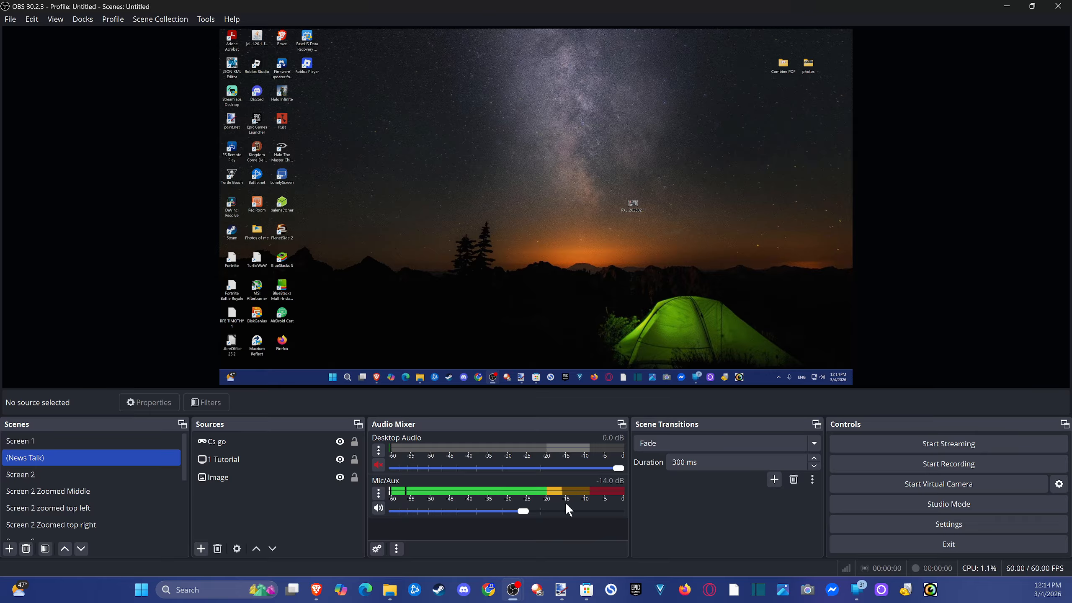
mouse_move(523, 510)
left_mouse_down()
mouse_move(440, 511)
mouse_move(538, 512)
mouse_move(274, 481)
mouse_move(437, 505)
mouse_move(555, 504)
mouse_move(532, 510)
left_mouse_up()
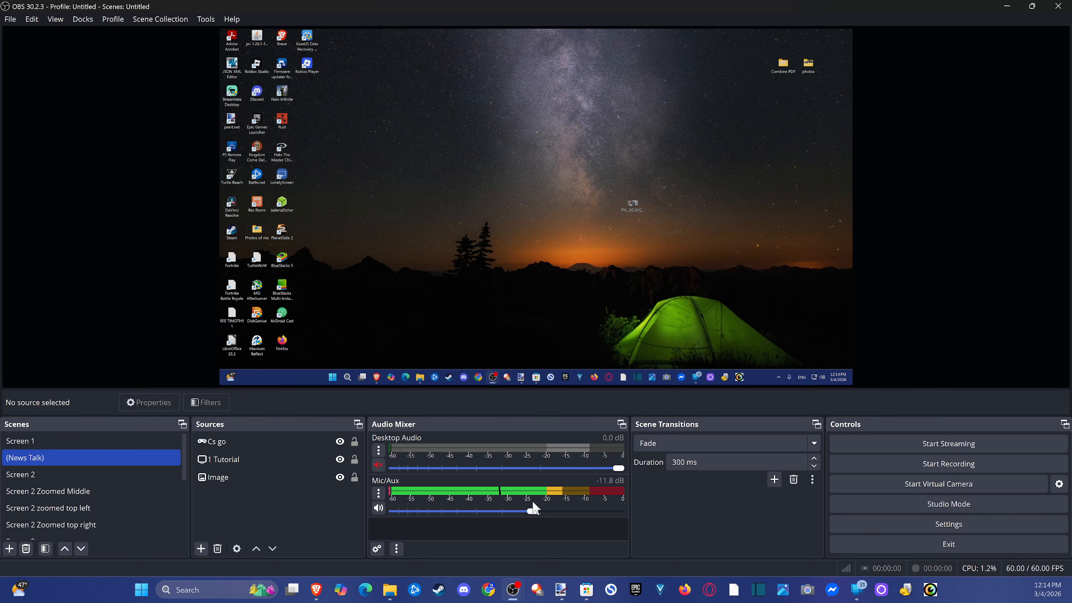
left_click(382, 547)
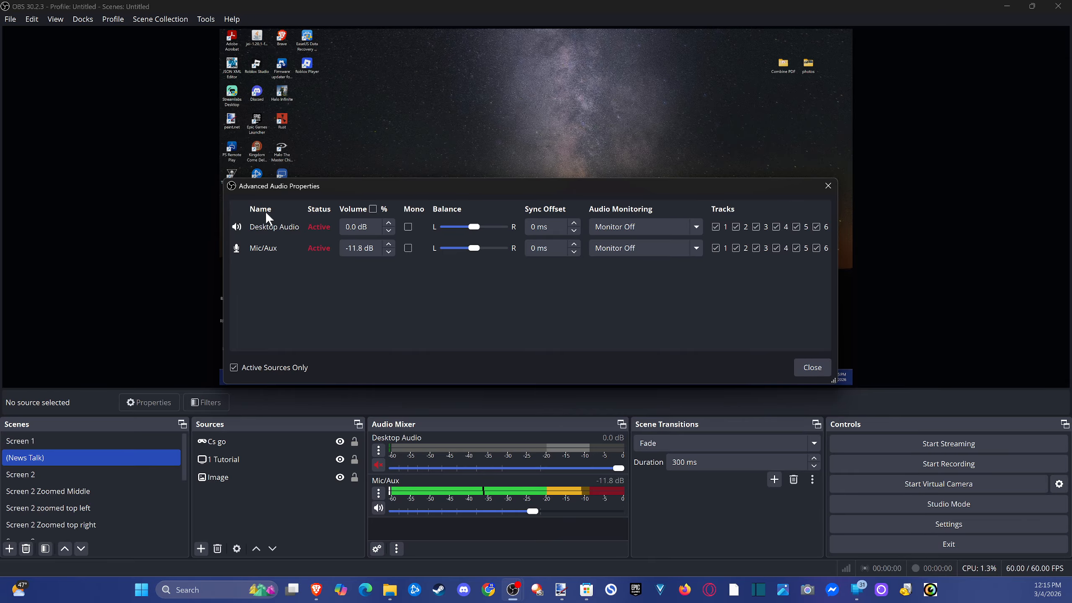
left_click(695, 247)
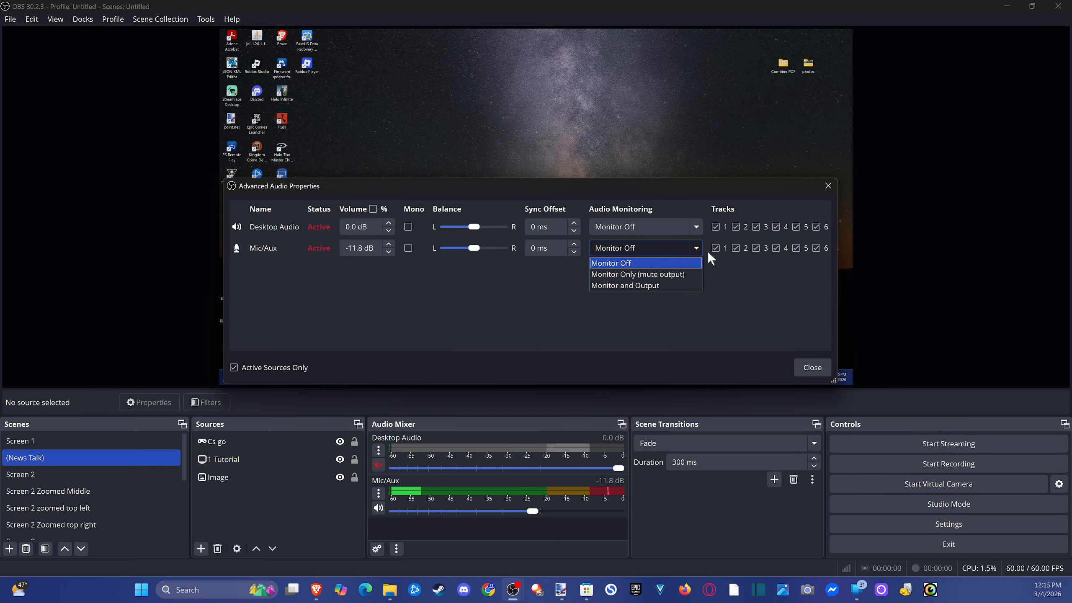
left_click(697, 248)
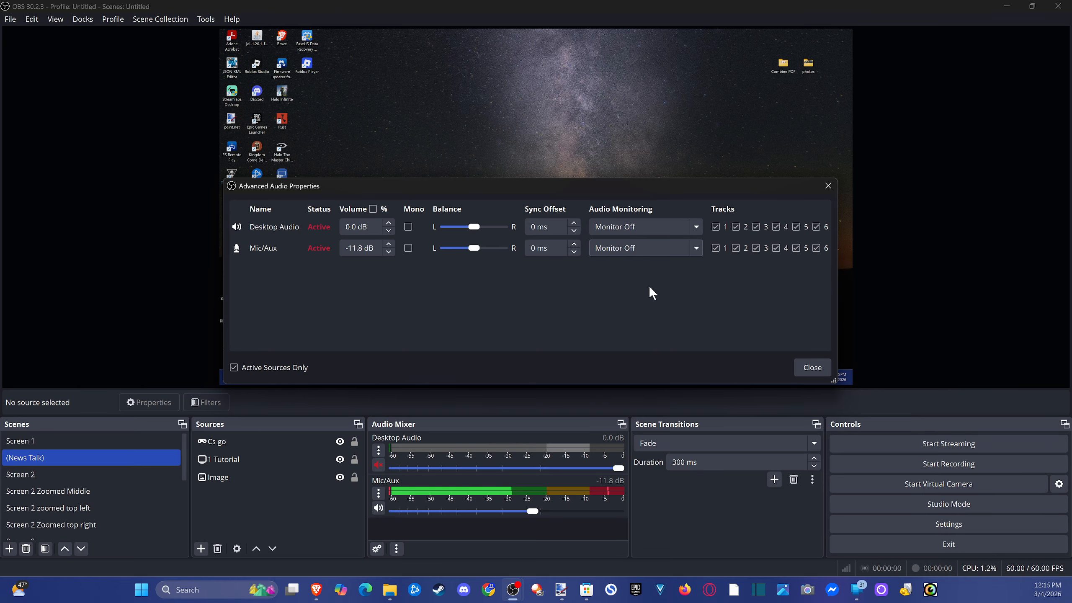
left_click(827, 186)
- Check the audio mixer's options, then view the available Mic/Aux input devices in its properties and cancel without changes
left_click(395, 549)
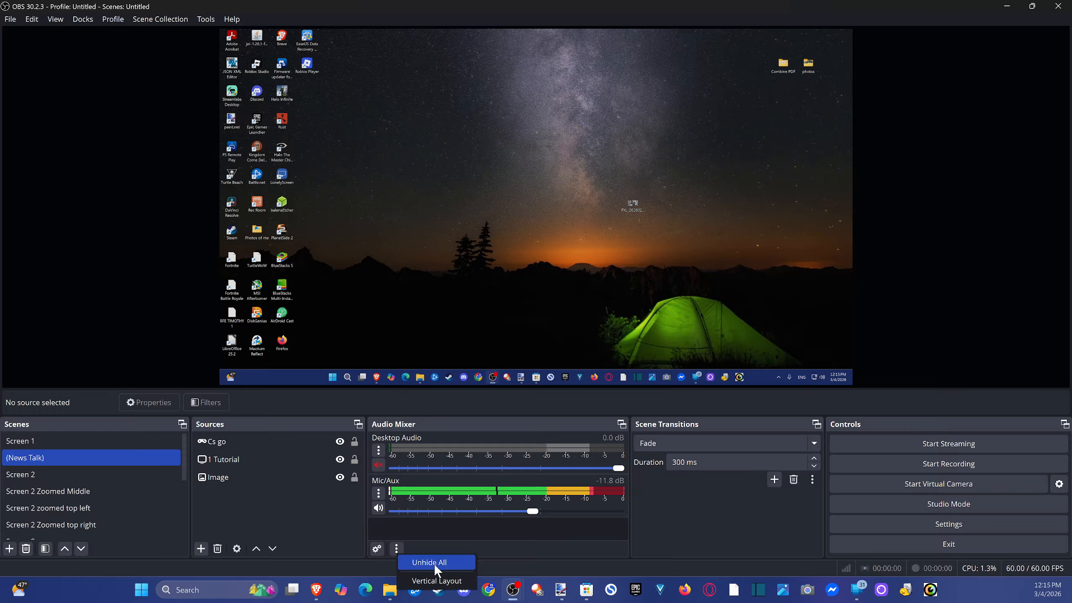
left_click(377, 491)
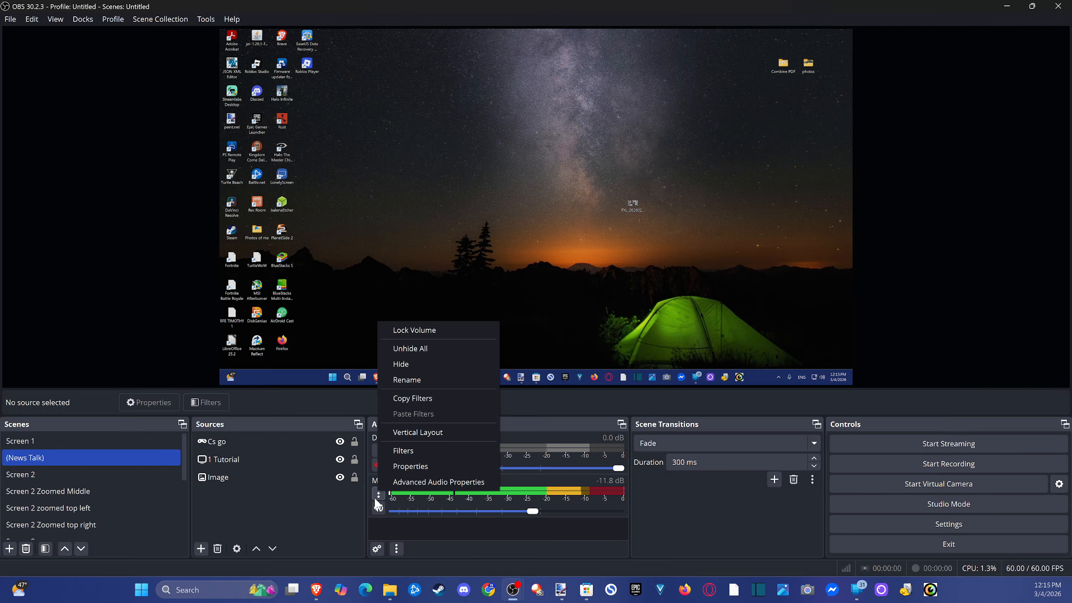
left_click(374, 496)
left_click(375, 496)
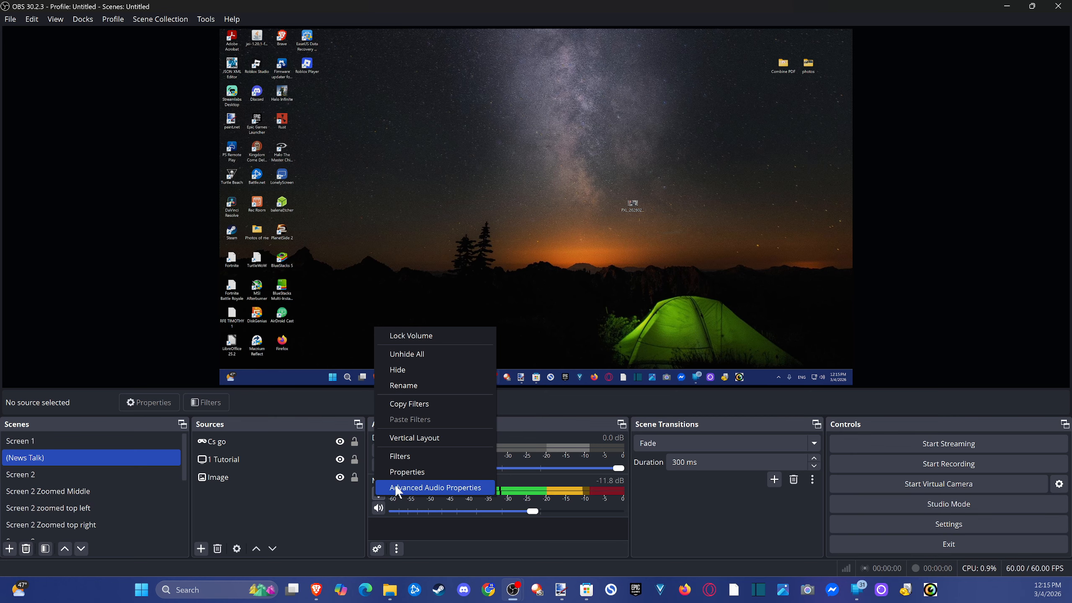
left_click(409, 472)
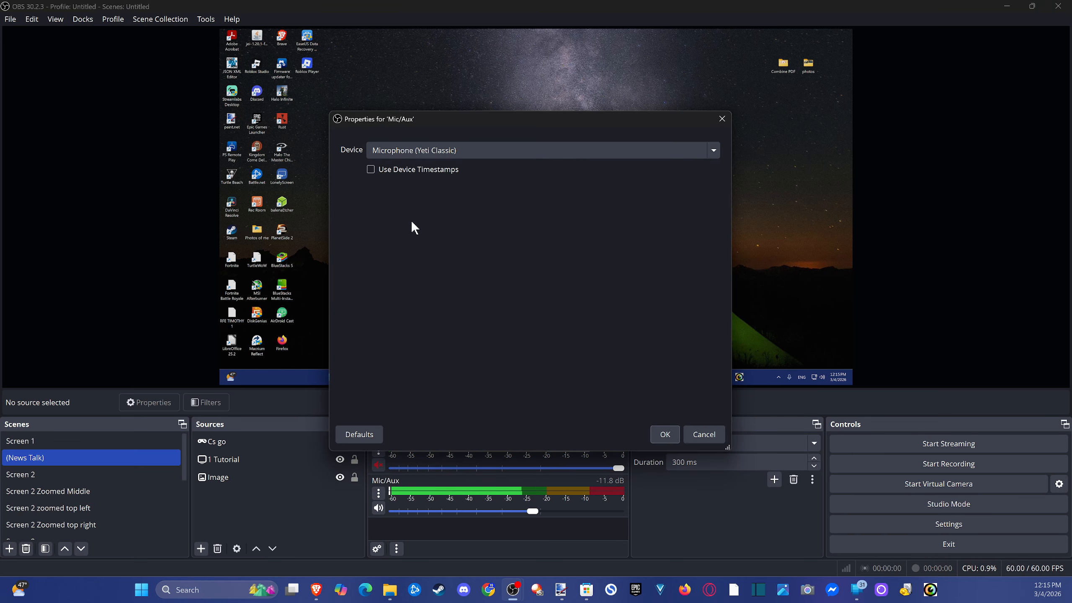
left_click(501, 150)
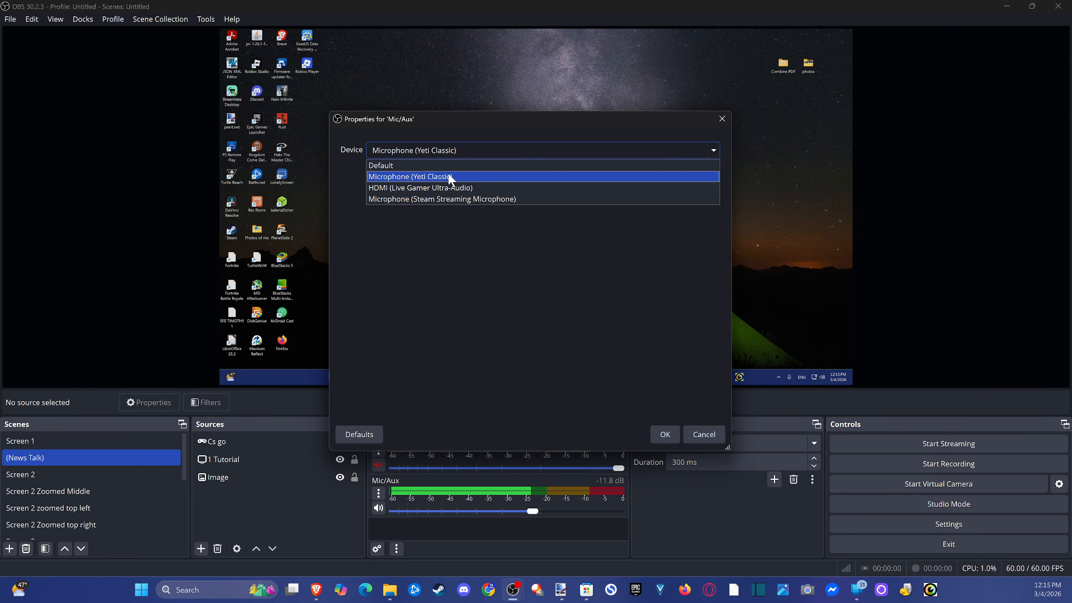
left_click(696, 433)
left_click(696, 433)
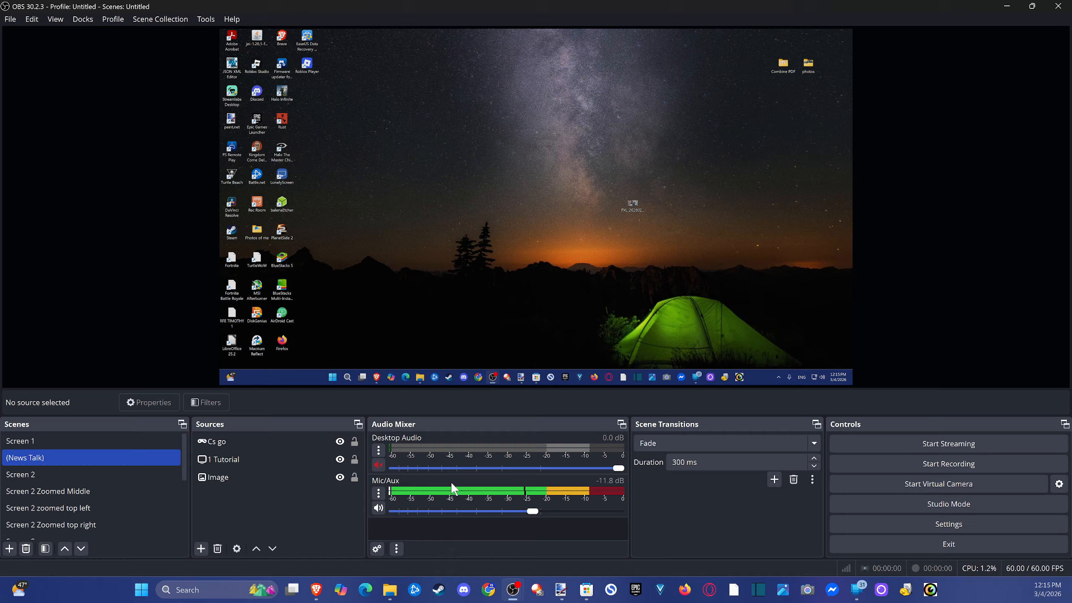
- Review the Mic/Aux Compressor, Noise Suppression, Gain and Noise Gate filters and the list of addable filters, then close the filters
left_click(377, 492)
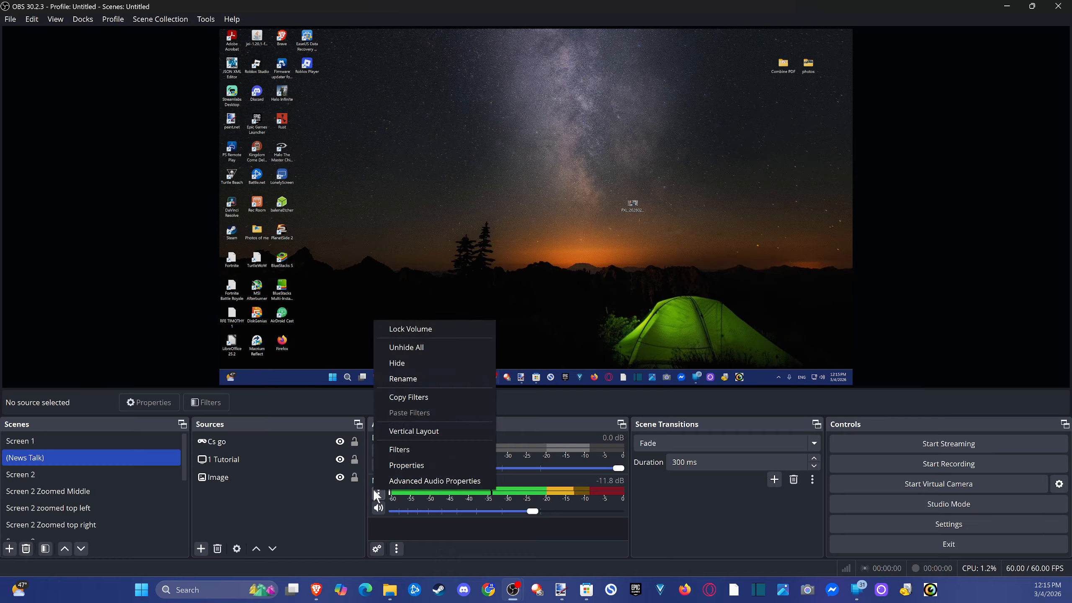
left_click(420, 448)
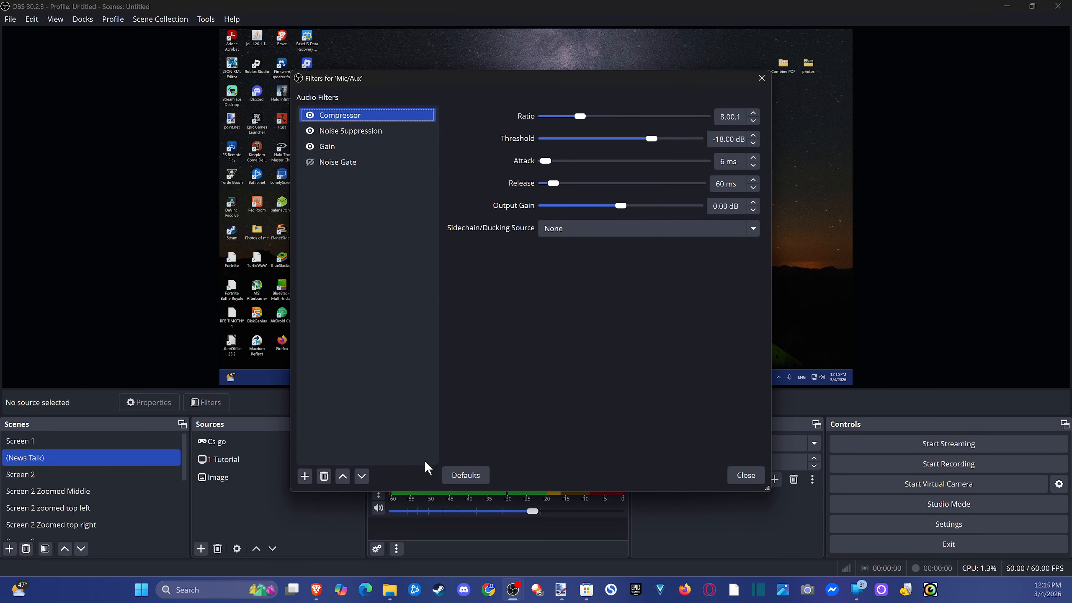
left_click(349, 132)
left_click(344, 147)
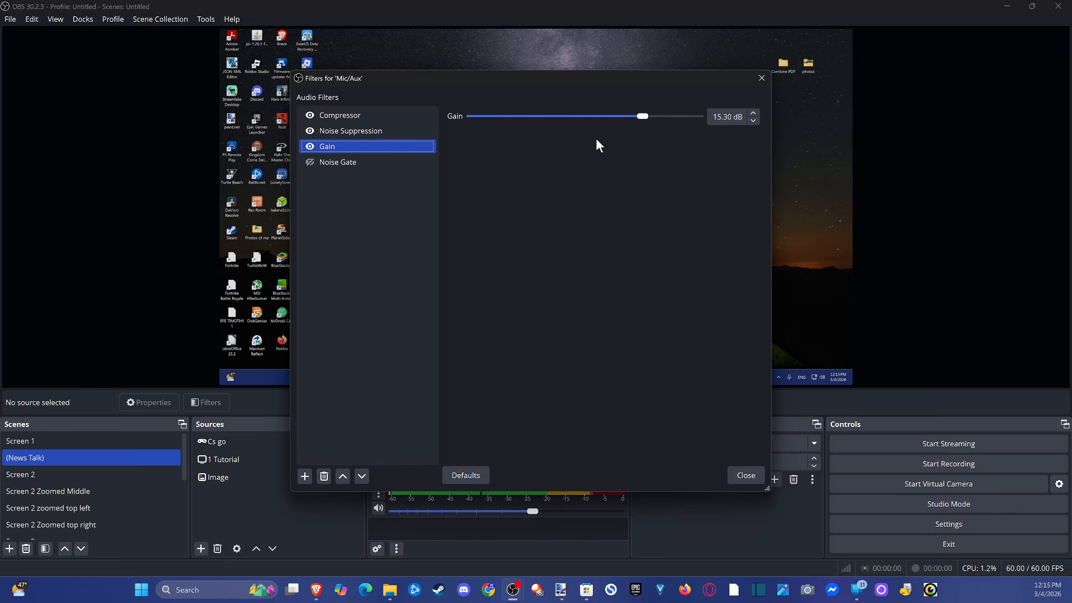
left_click(403, 133)
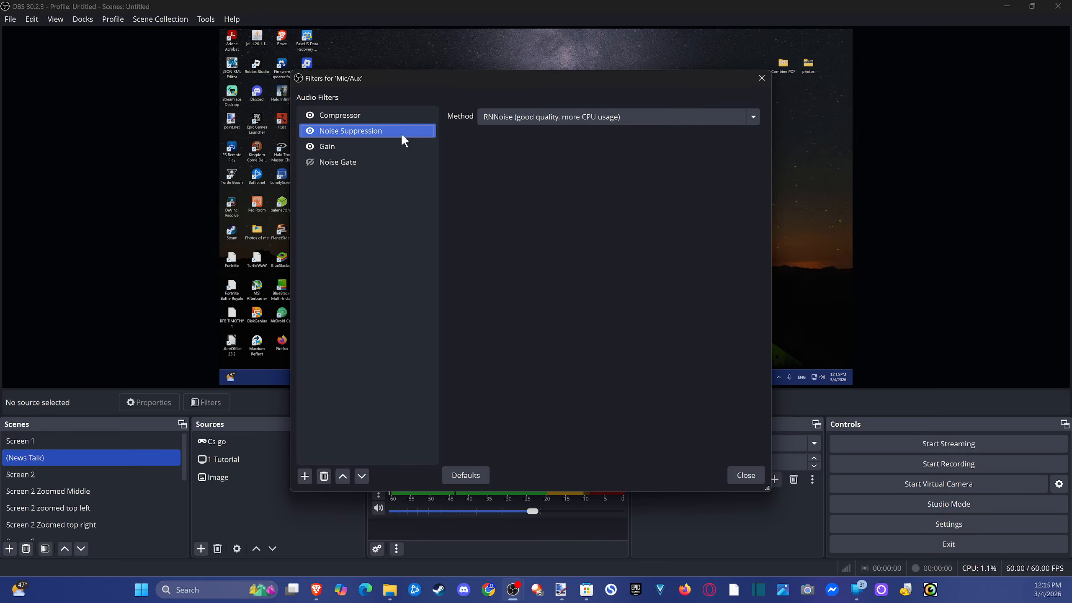
left_click(395, 115)
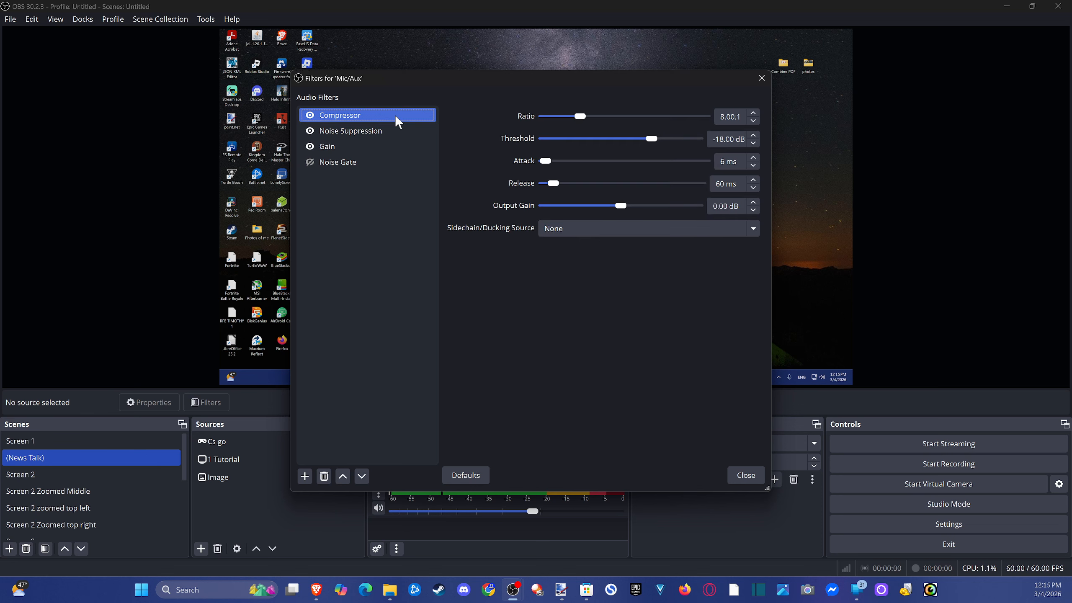
left_click(367, 162)
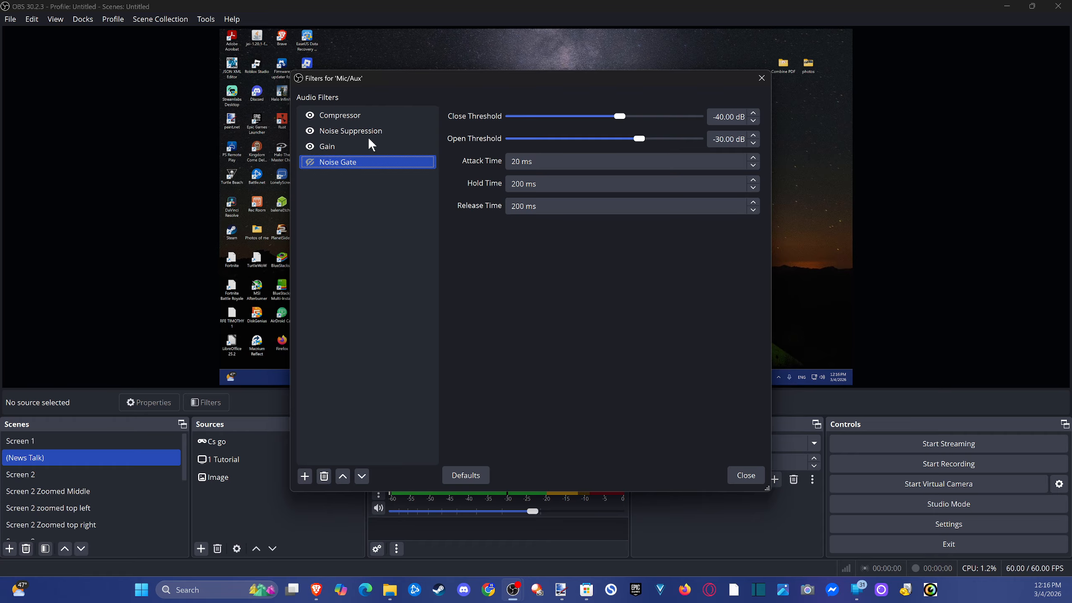
left_click(304, 475)
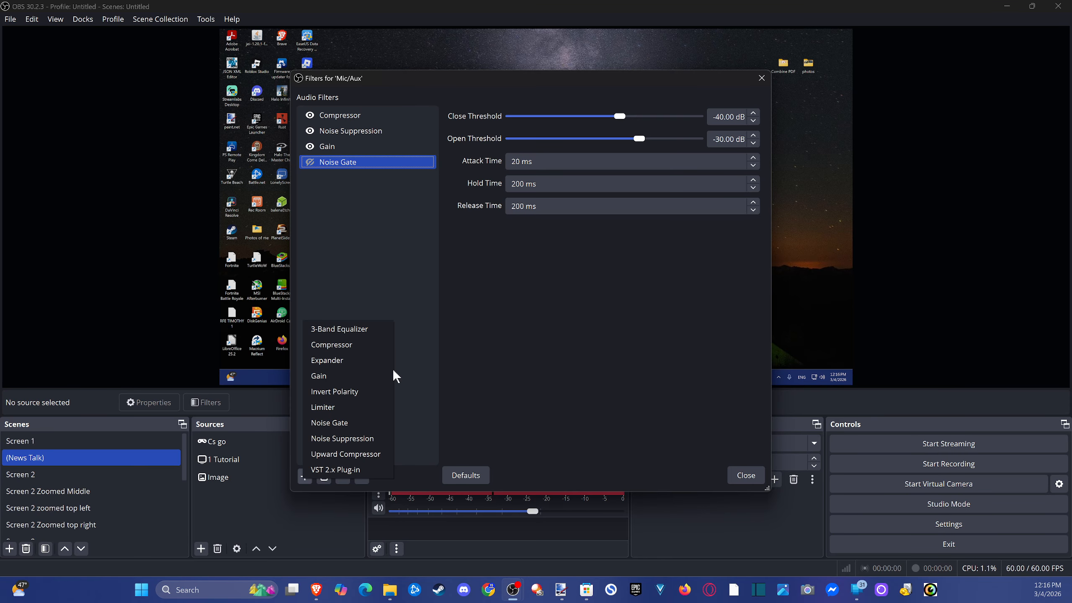
left_click(746, 475)
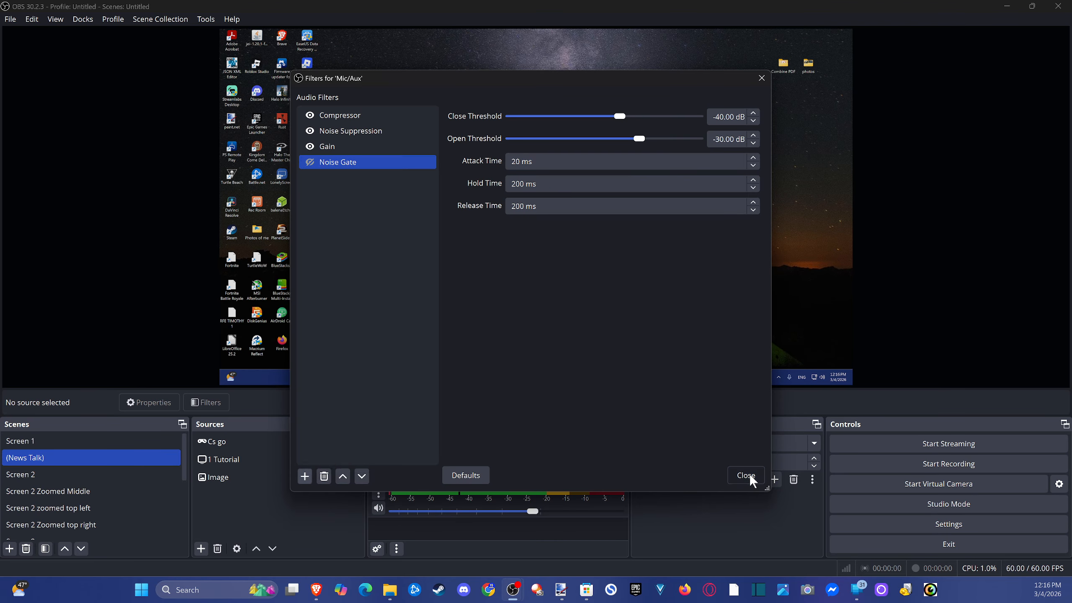
left_click(746, 475)
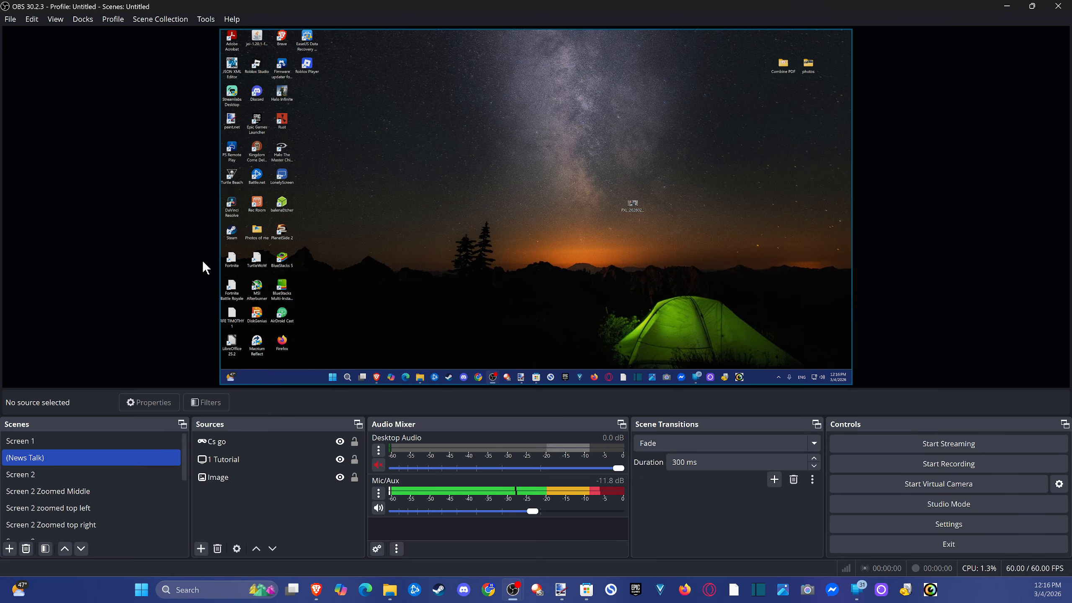
- Show the saved recordings folder and move its window off this screen
left_click(10, 20)
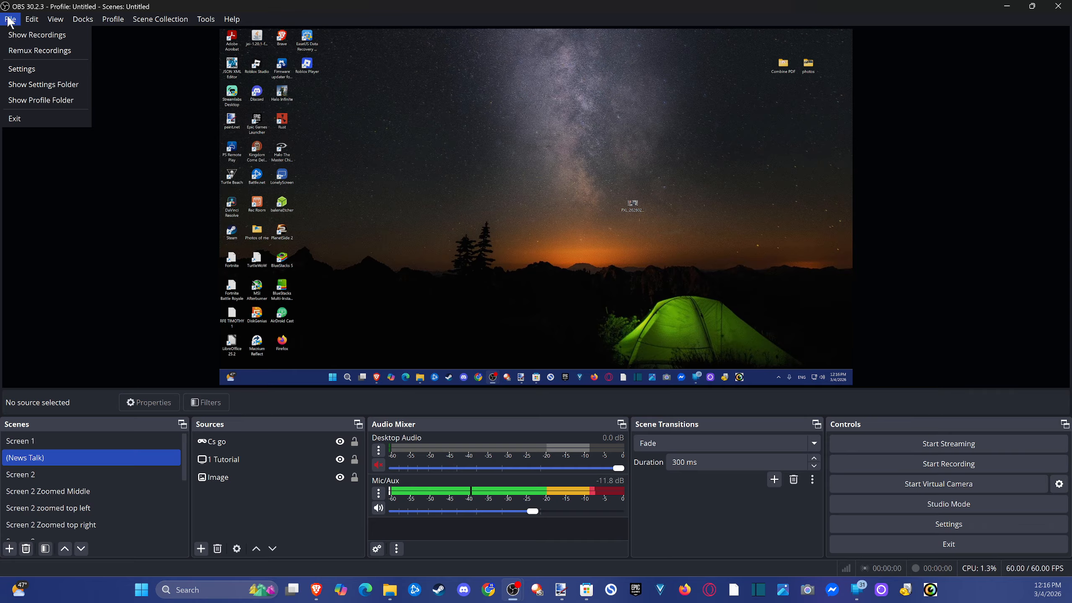
left_click(26, 40)
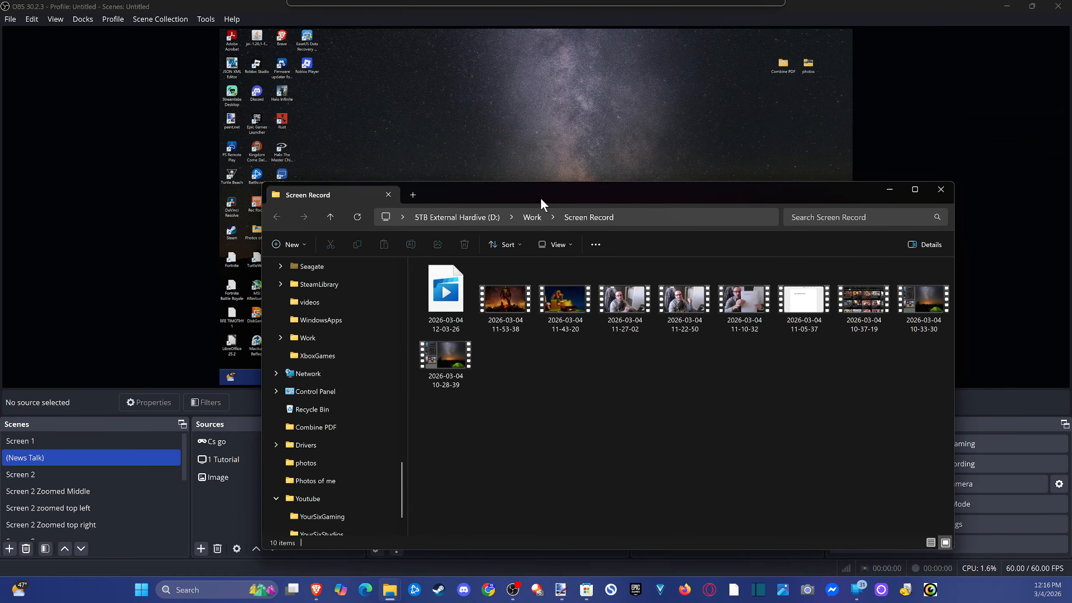
left_click_drag(540, 197, 1071, 173)
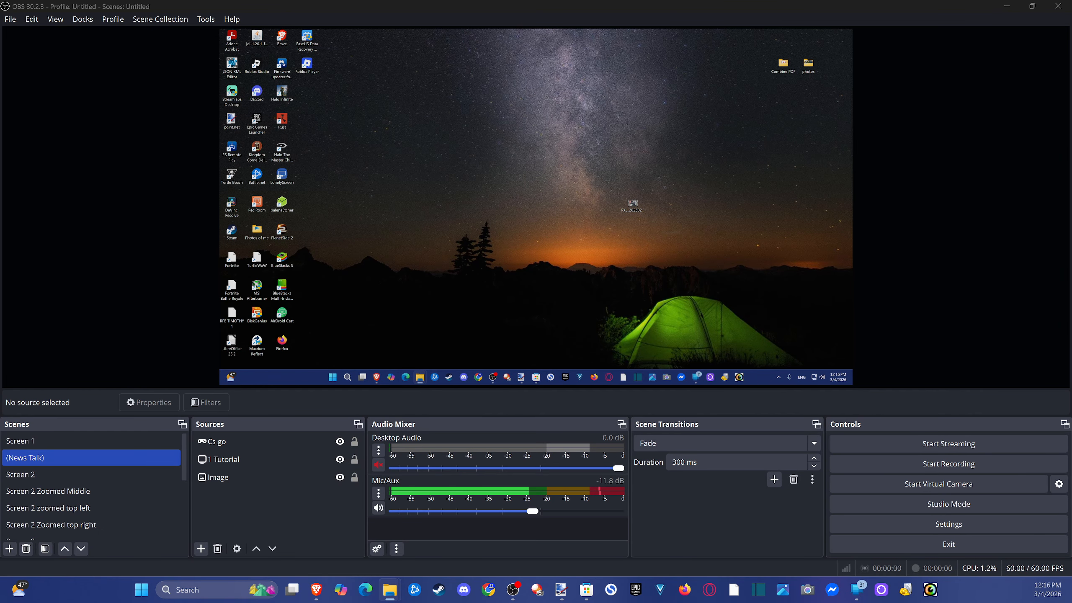
- Open the program settings and review the General options, including output, source snapping, projectors, system tray and preview
left_click(16, 19)
left_click(16, 19)
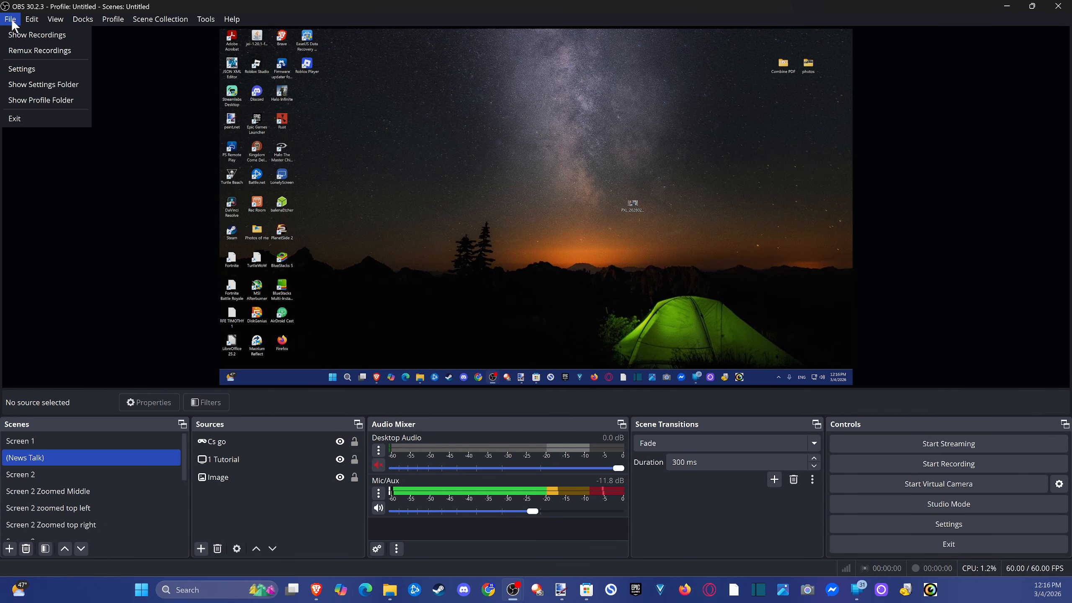
left_click(34, 78)
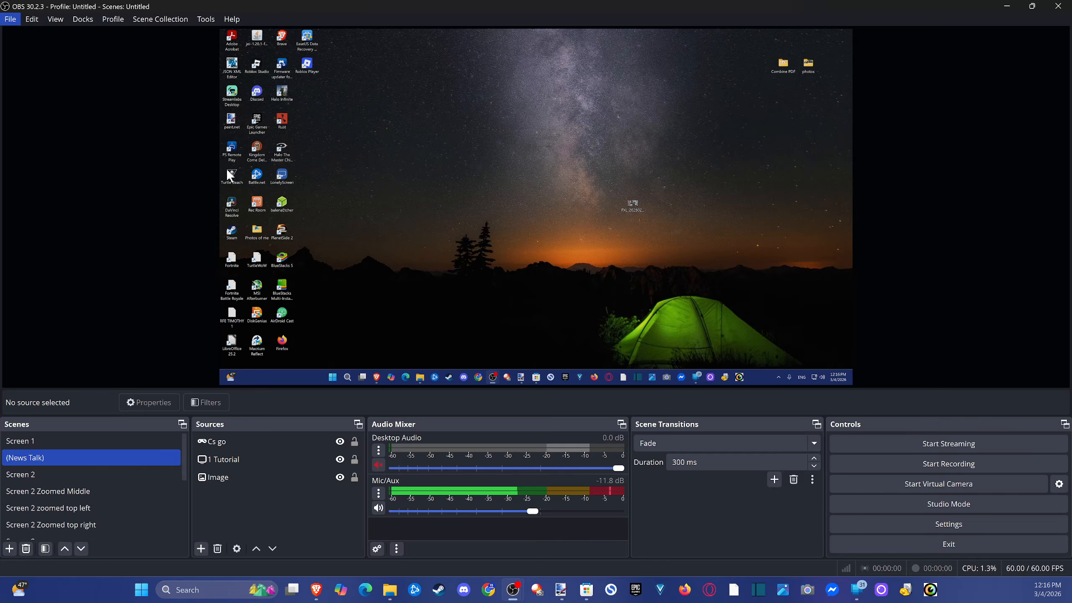
key("s")
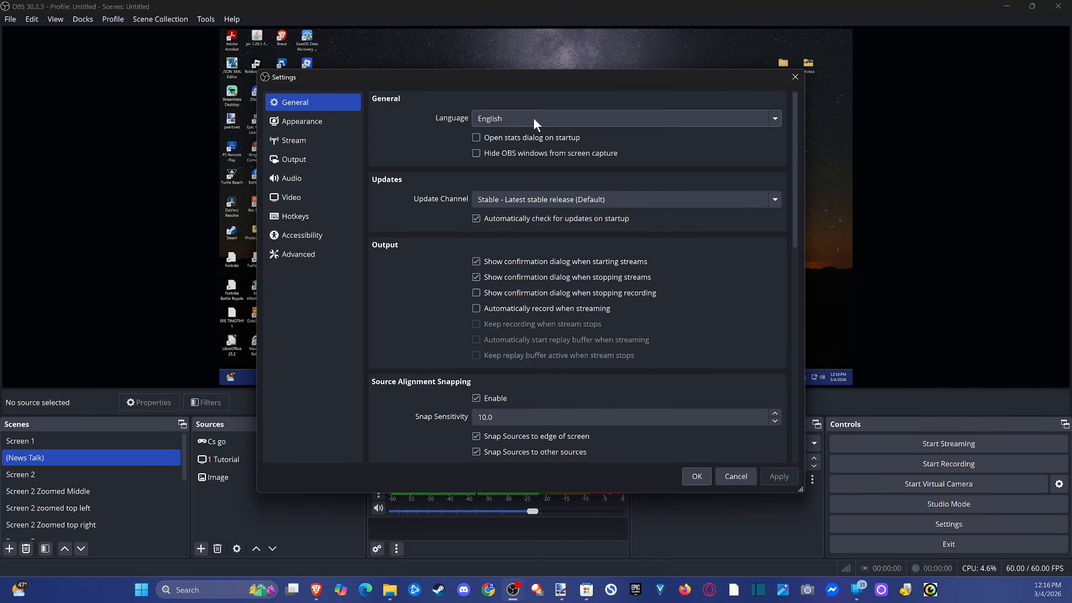
scroll(517, 258, "down", 6)
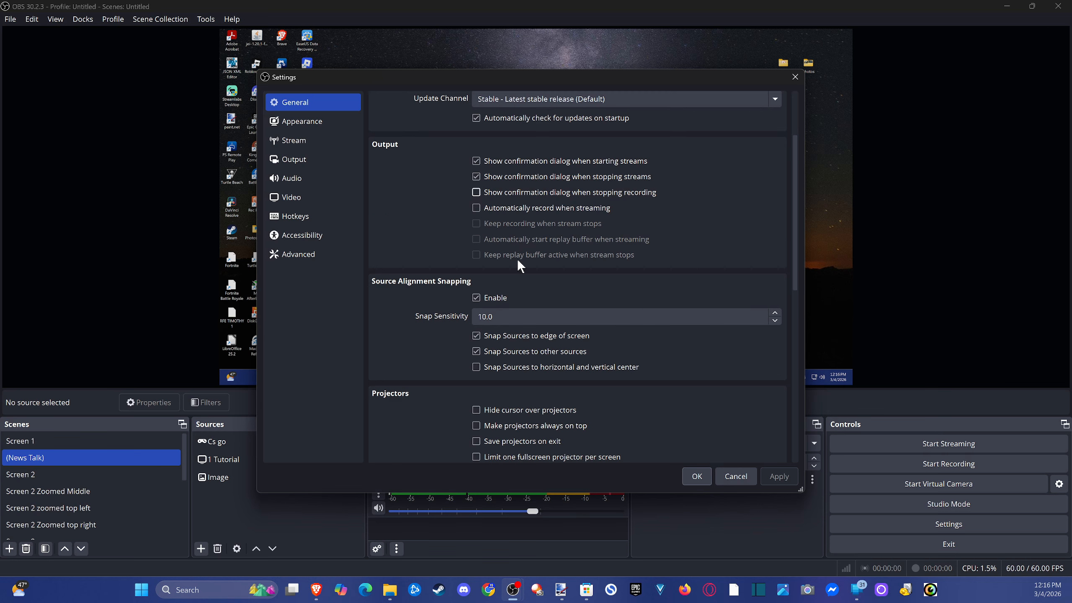
scroll(666, 261, "down", 8)
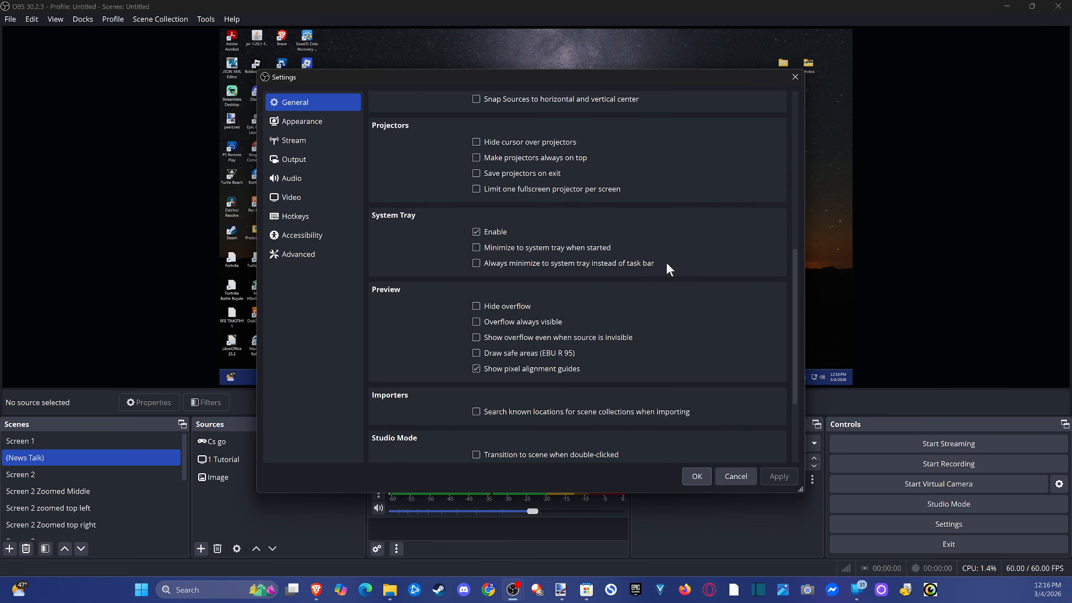
- Review the Appearance settings, then examine the Stream settings and the streaming service selection, keeping YouTube - RTMPS
left_click(326, 124)
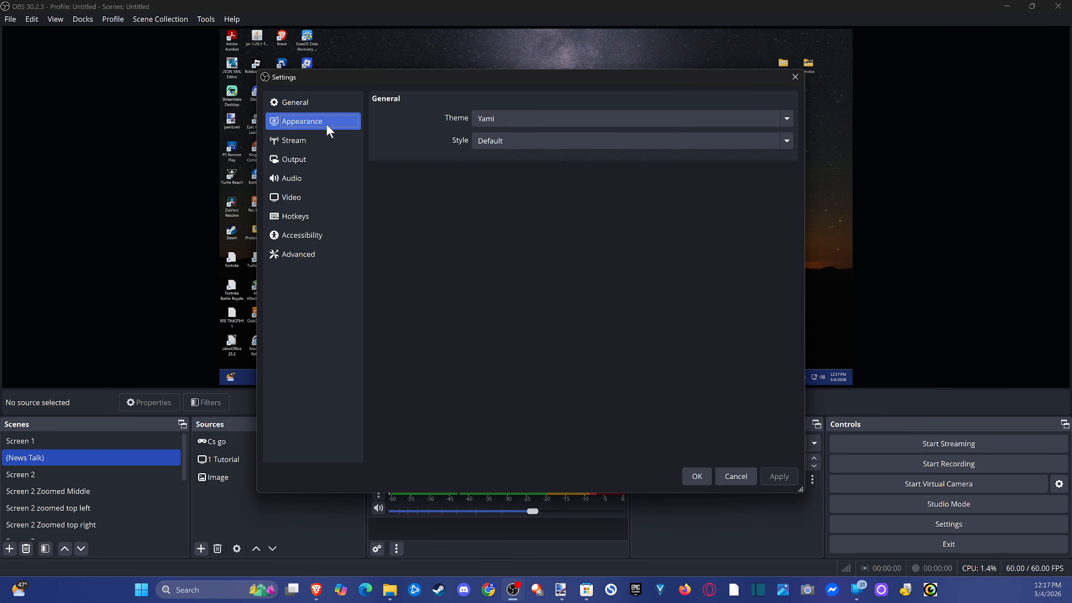
left_click(317, 140)
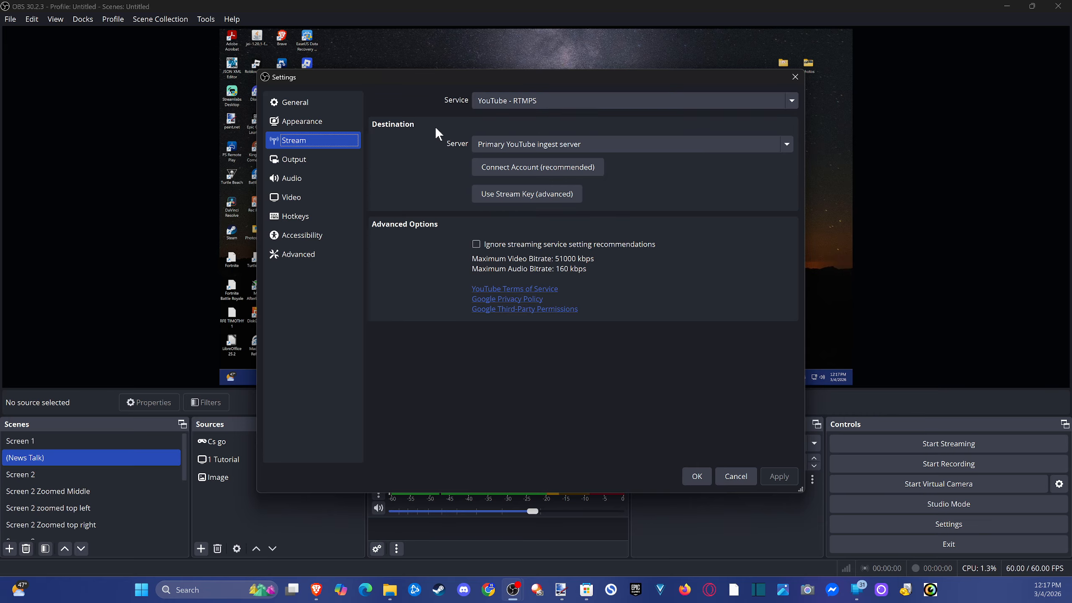
left_click(631, 100)
left_click(632, 100)
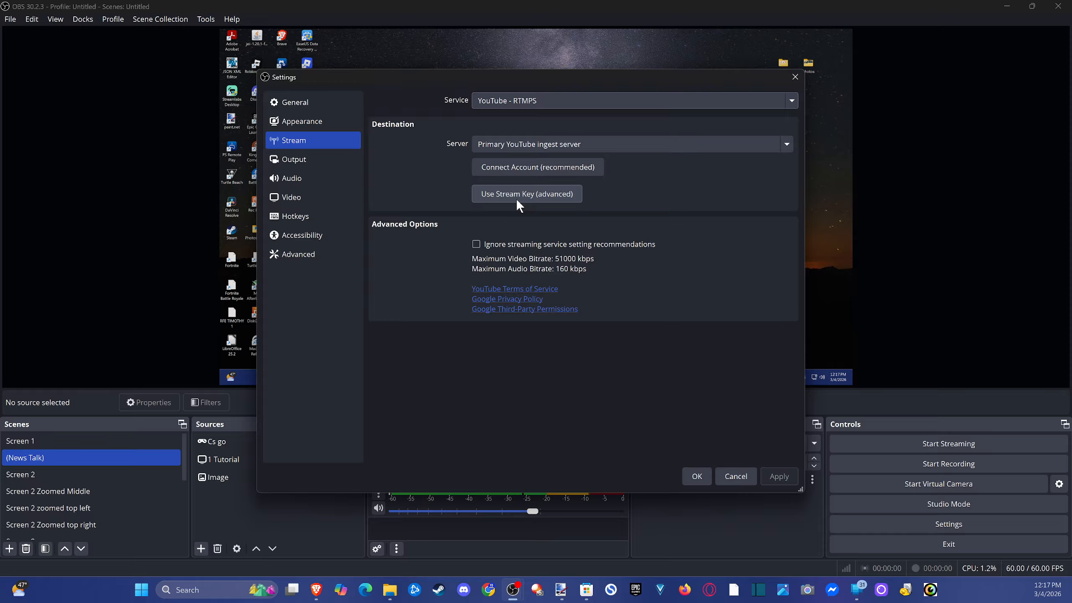
- Review the streaming Output settings and the available video encoders, keeping Hardware (NVENC, H.264)
left_click(333, 163)
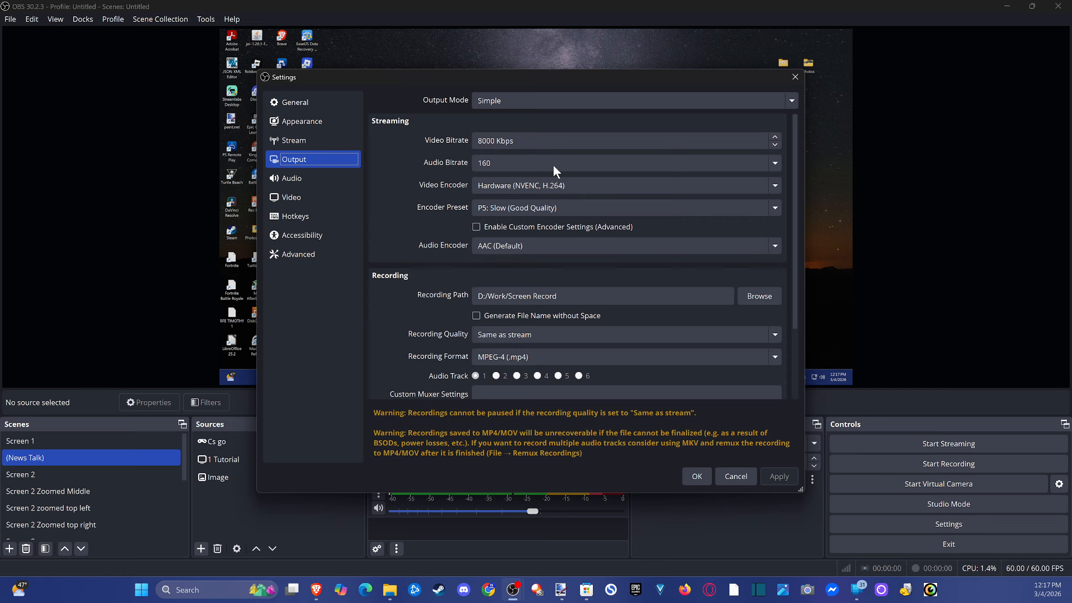
left_click(507, 184)
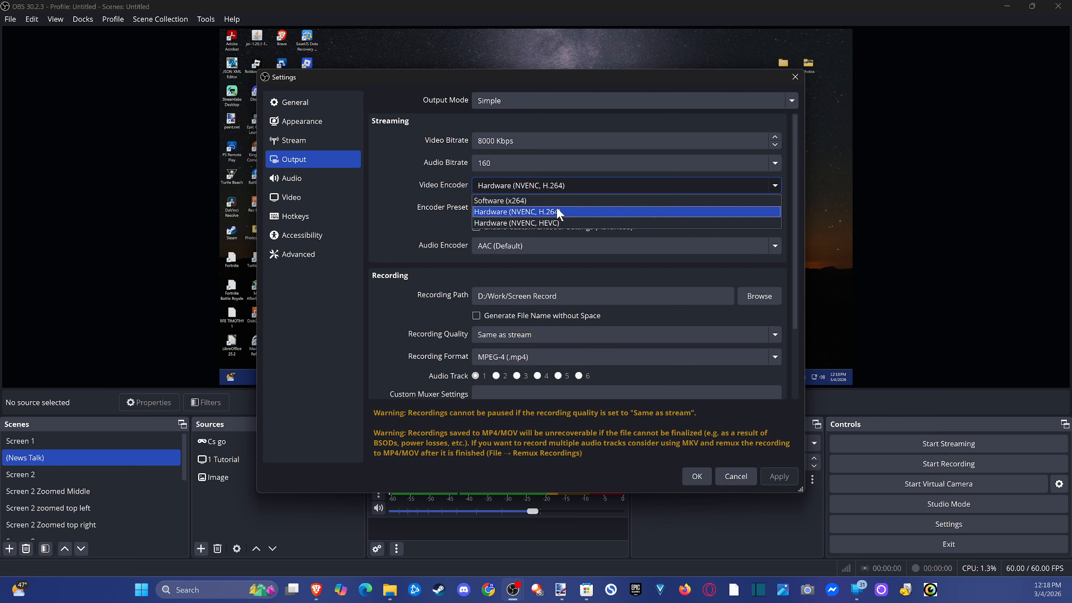
left_click(568, 188)
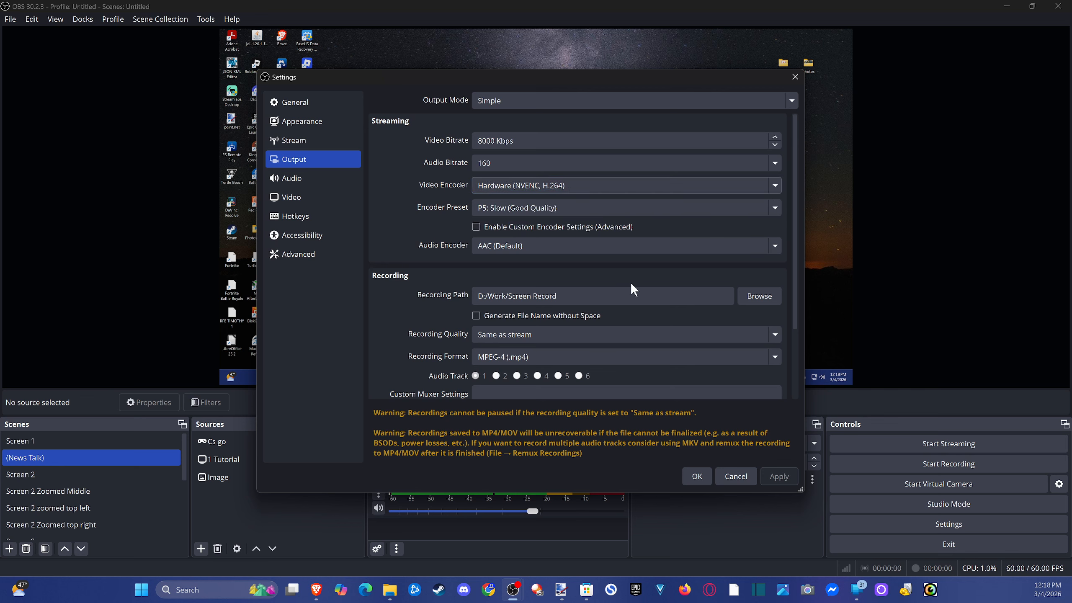
- Examine the recording path, format and quality choices, keeping Same as stream, and compare them with the streaming bitrate settings
scroll(630, 282, "down", 1)
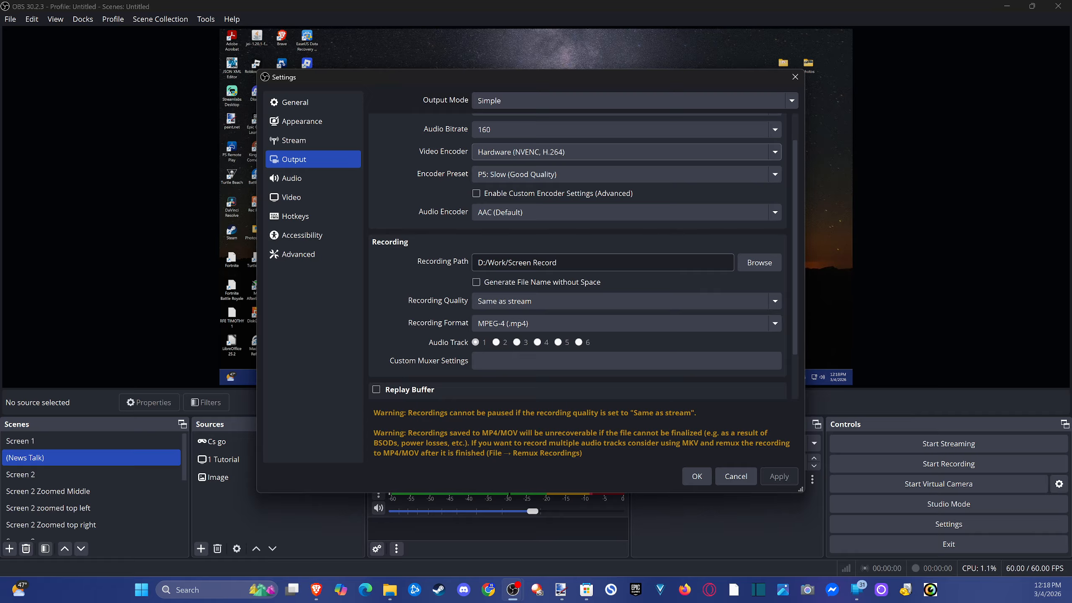
scroll(476, 275, "down", 1)
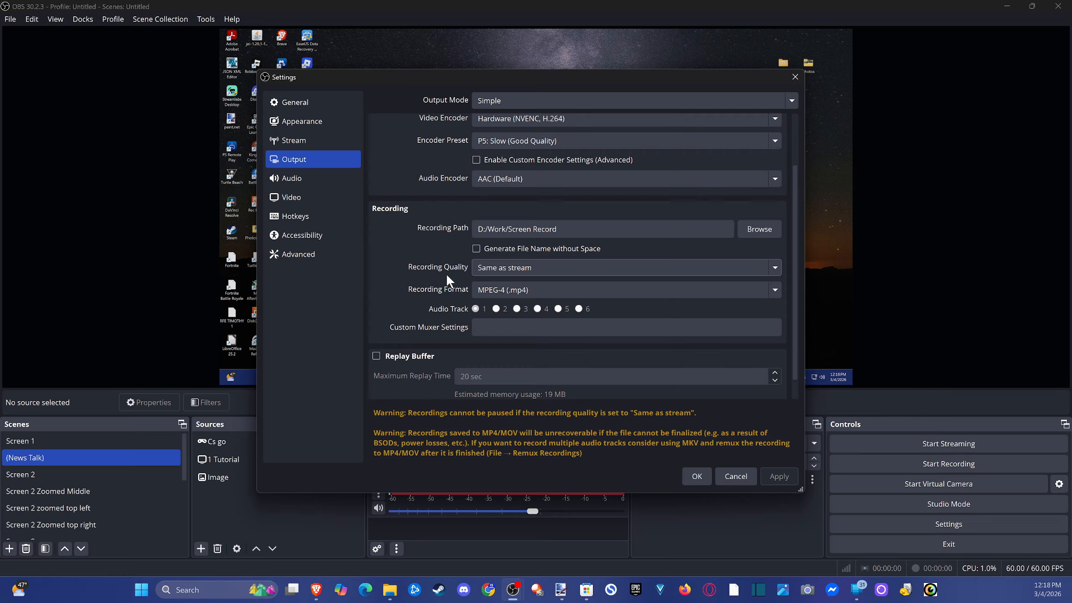
left_click(499, 268)
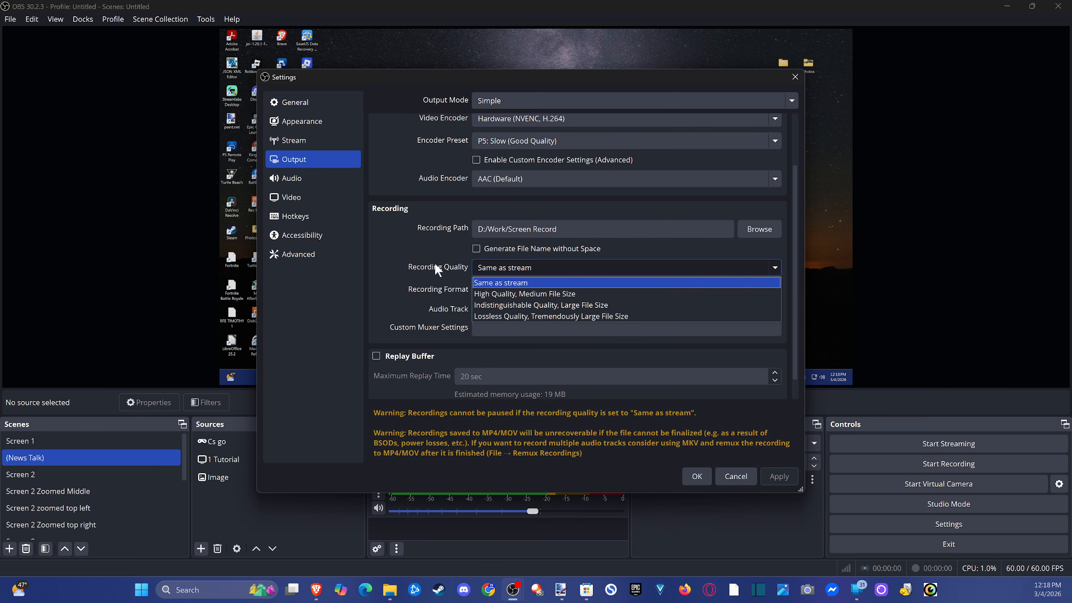
left_click(418, 253)
scroll(420, 253, "up", 2)
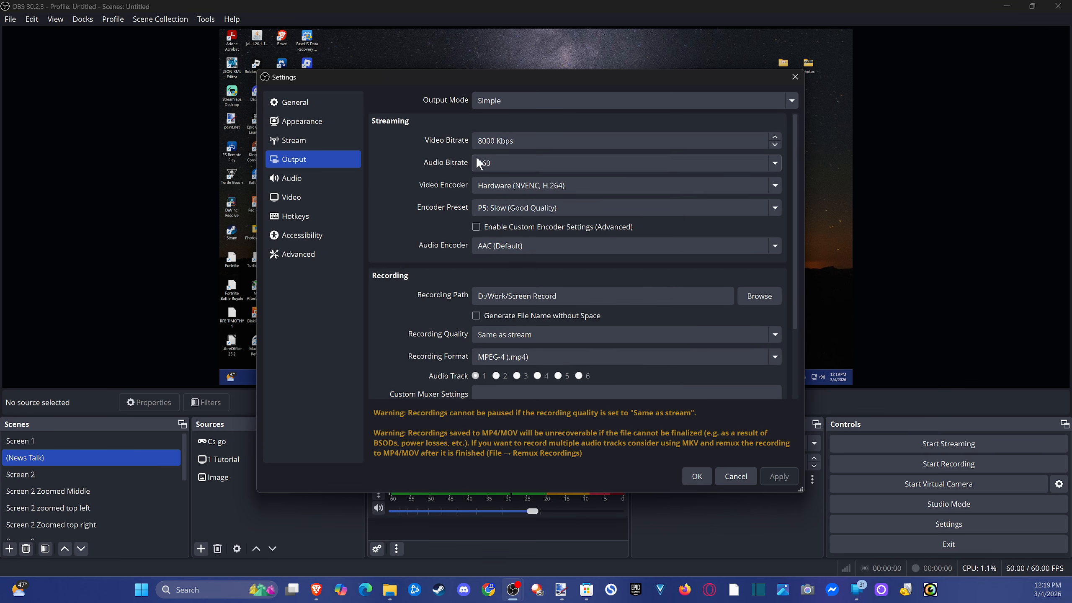
scroll(428, 254, "down", 2)
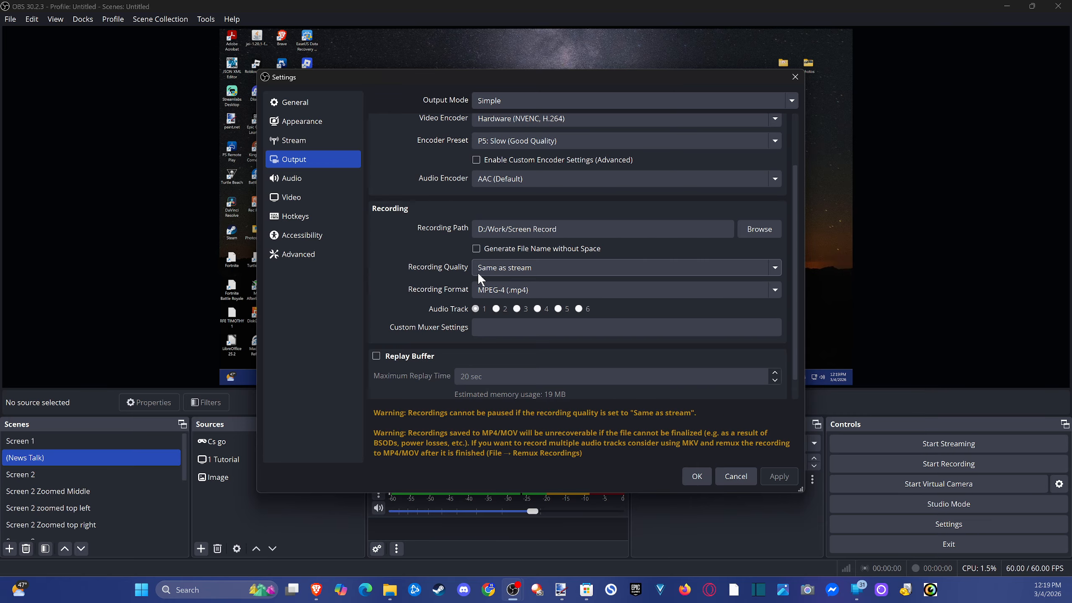
scroll(537, 203, "up", 2)
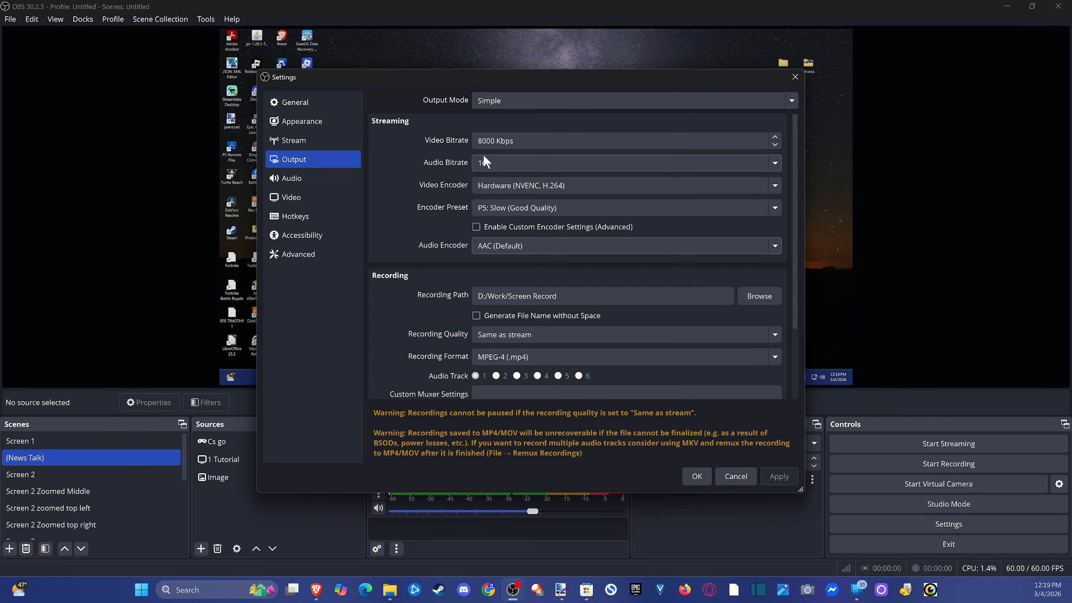
- Examine the recording format, audio track and replay buffer options, then review the Audio settings from global devices to the push-to-mute and push-to-talk options
scroll(510, 263, "down", 2)
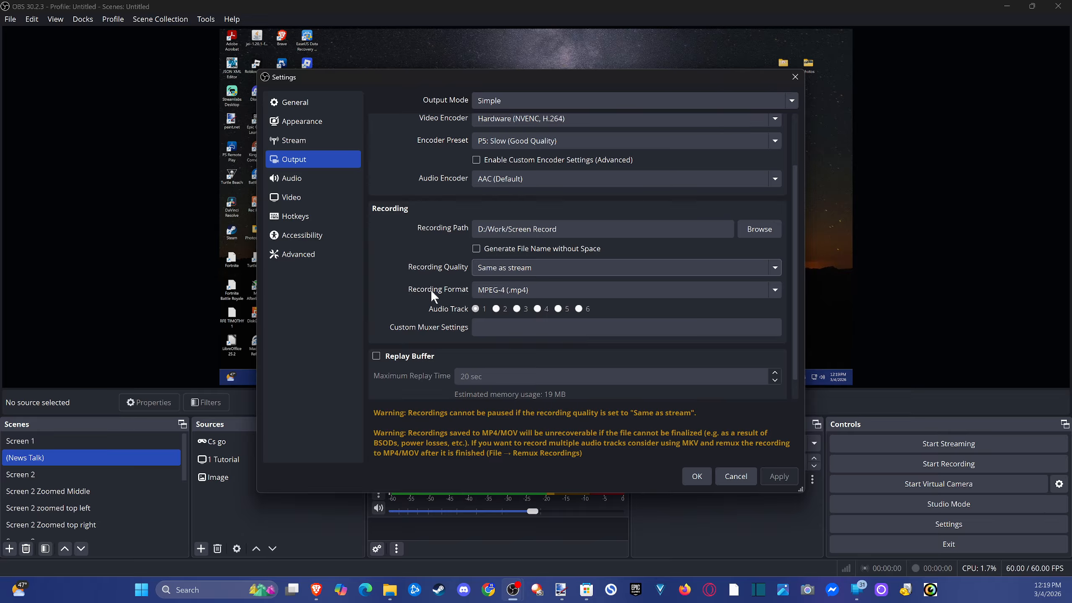
scroll(430, 290, "down", 1)
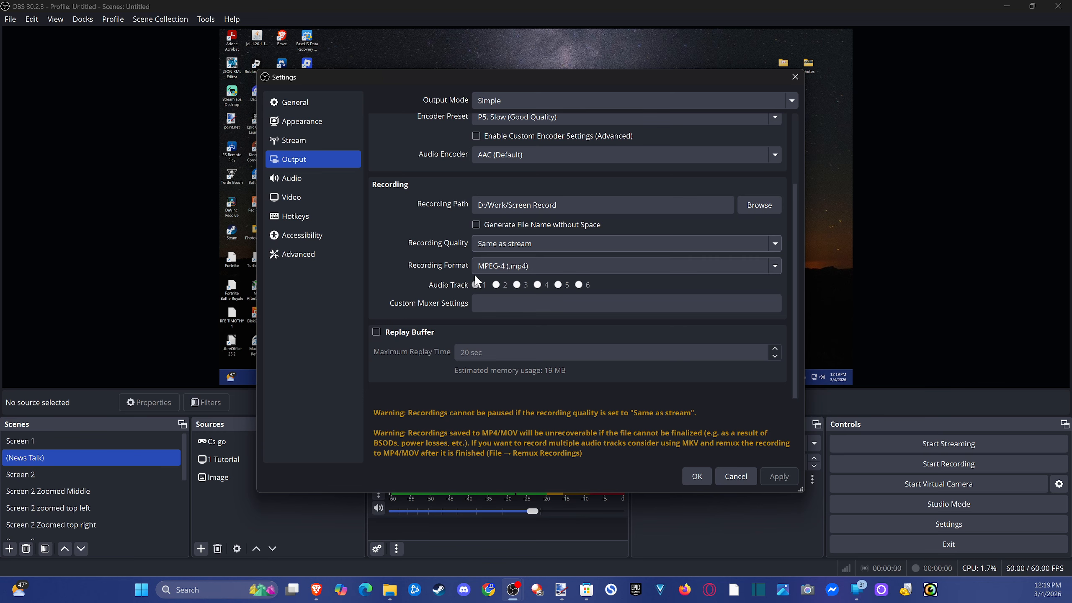
left_click(329, 184)
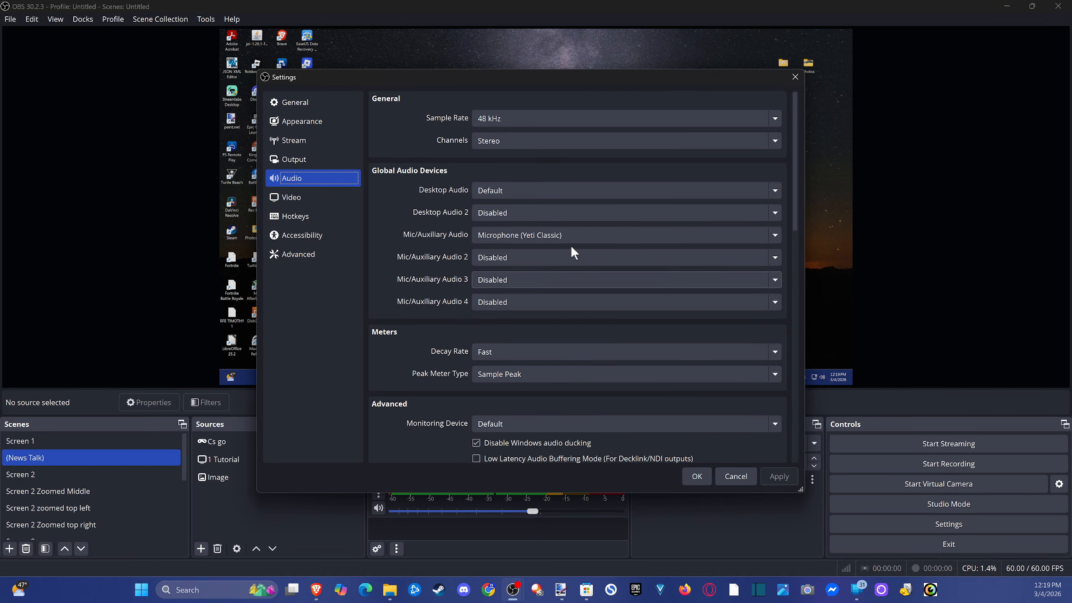
scroll(435, 247, "down", 5)
scroll(436, 236, "down", 4)
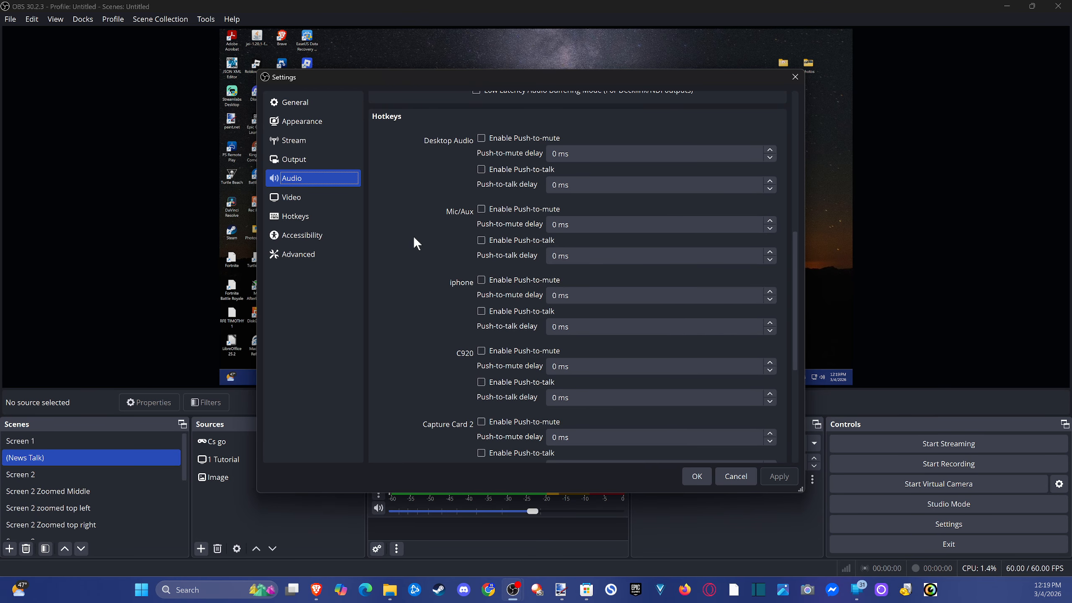
scroll(413, 243, "down", 5)
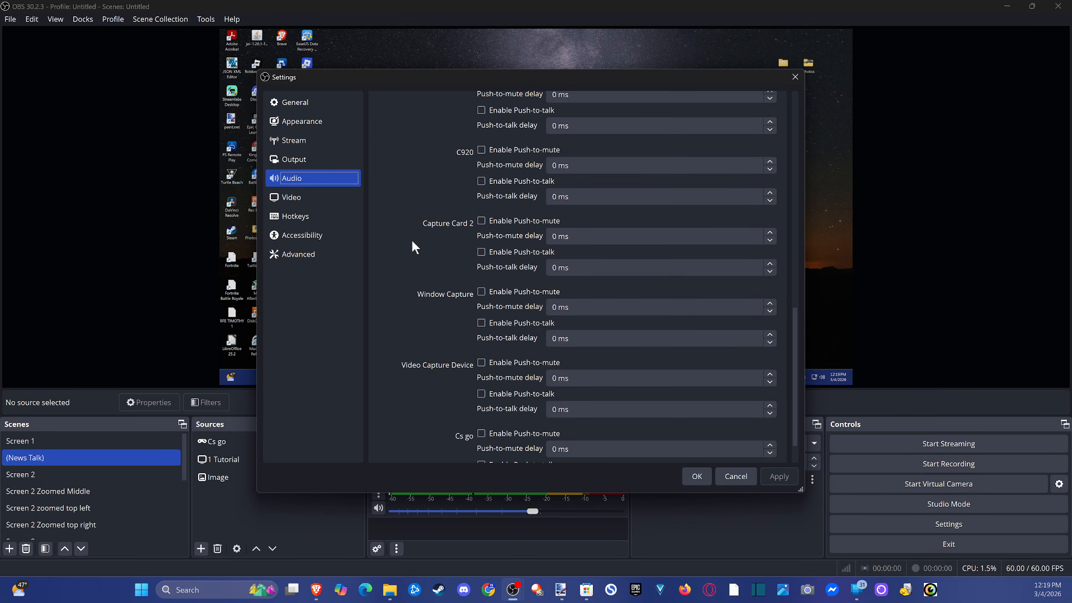
- Review the Video settings for canvas and output resolution, and examine the common FPS values, keeping 60
left_click(322, 196)
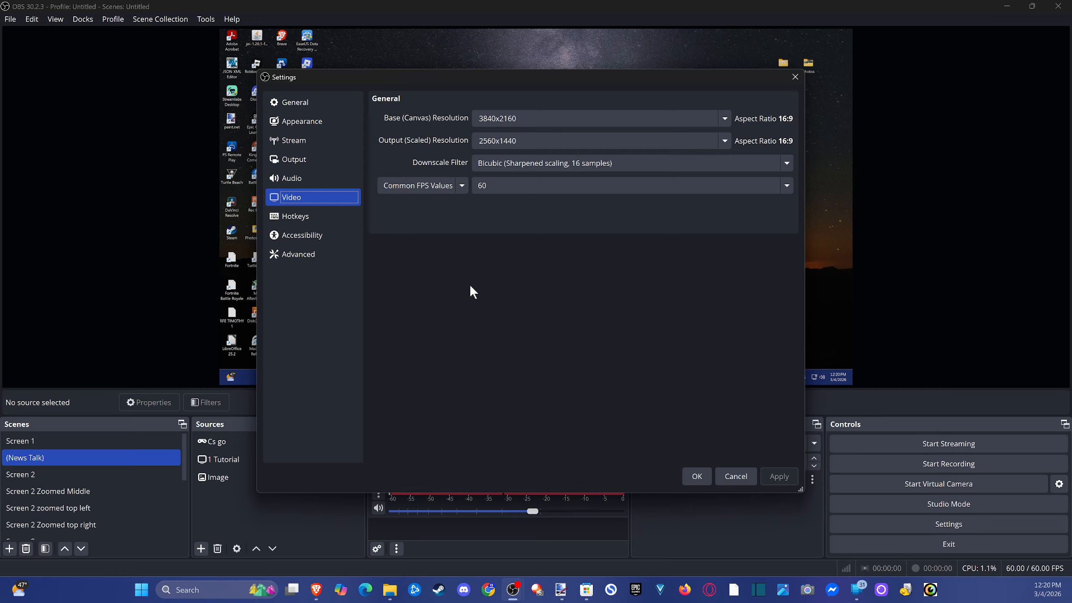
left_click(498, 189)
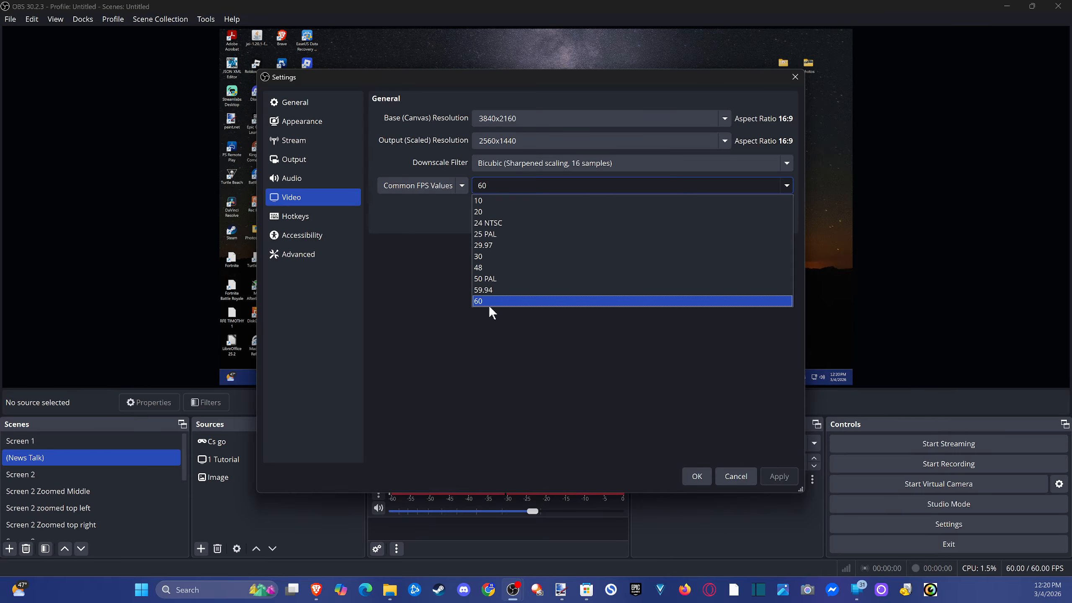
left_click(489, 363)
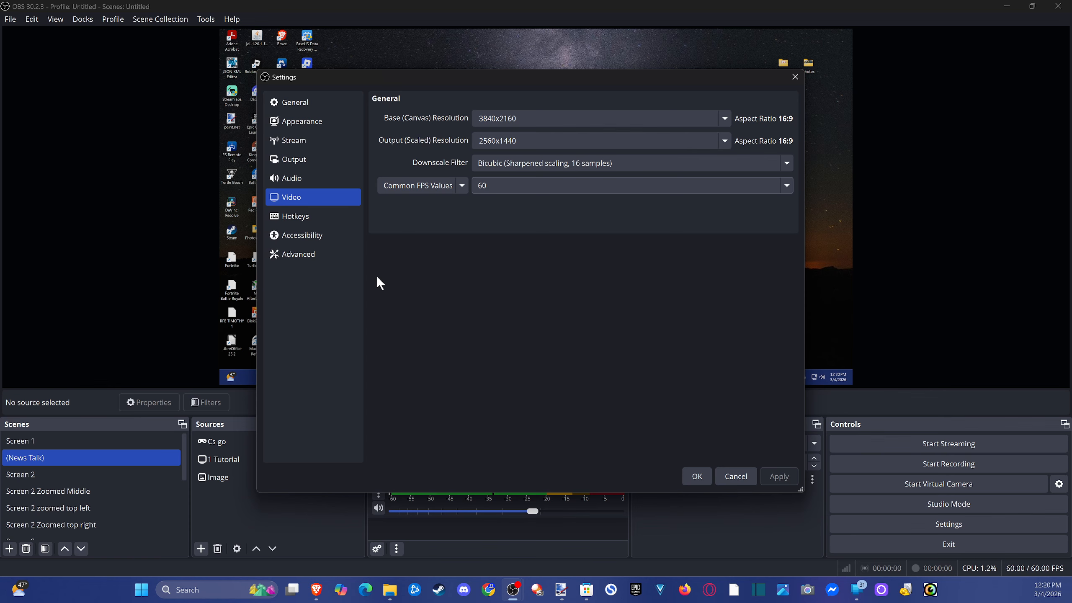
- Review the Hotkeys, Accessibility and Advanced settings, including recording, stream delay, reconnect and network options, and close the settings
left_click(333, 216)
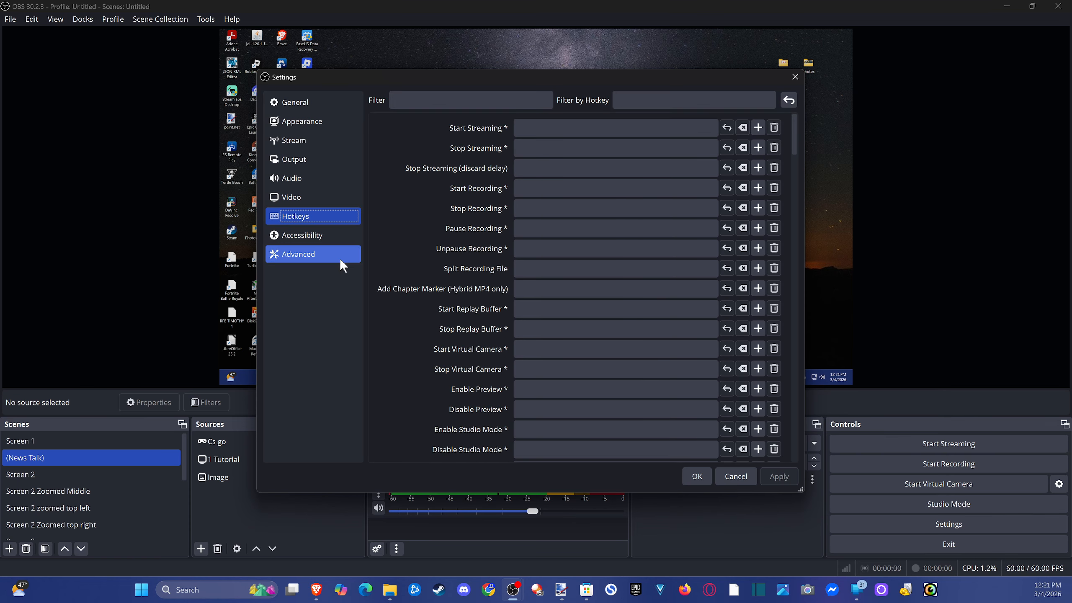
left_click(324, 243)
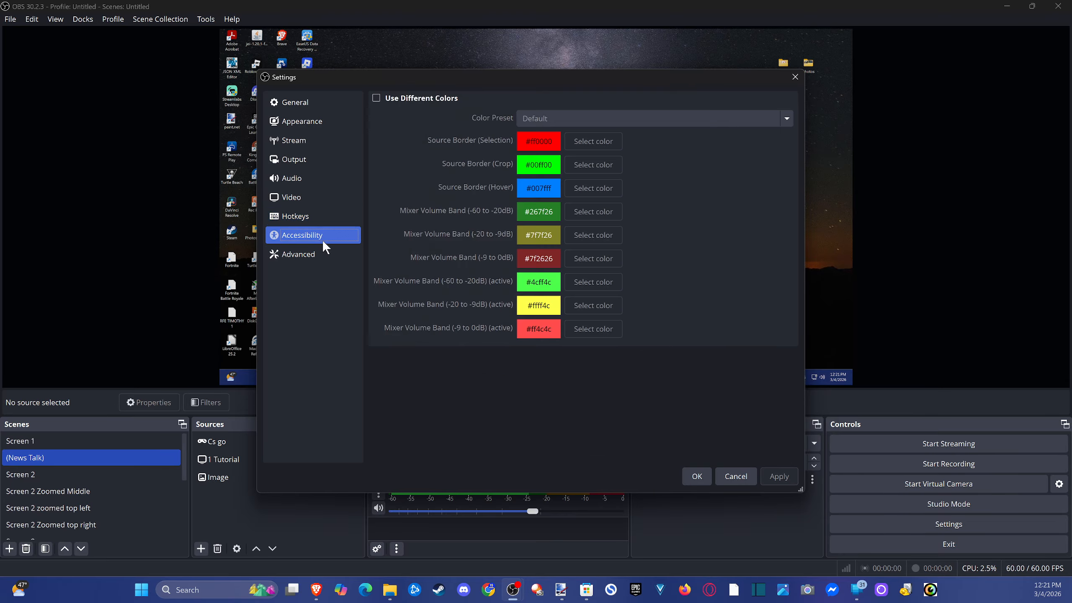
left_click(335, 251)
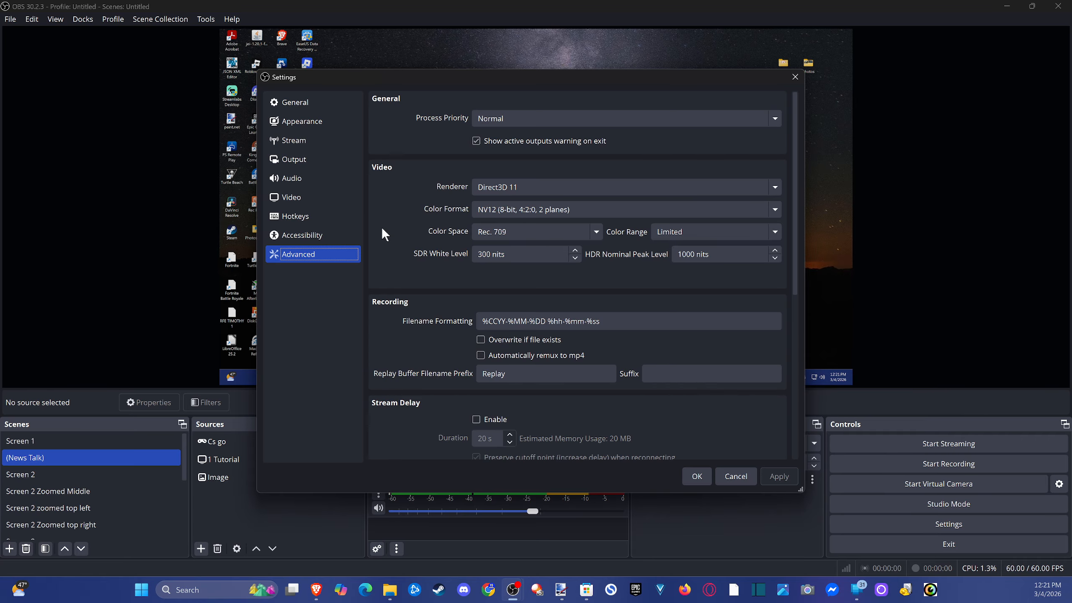
scroll(423, 219, "down", 3)
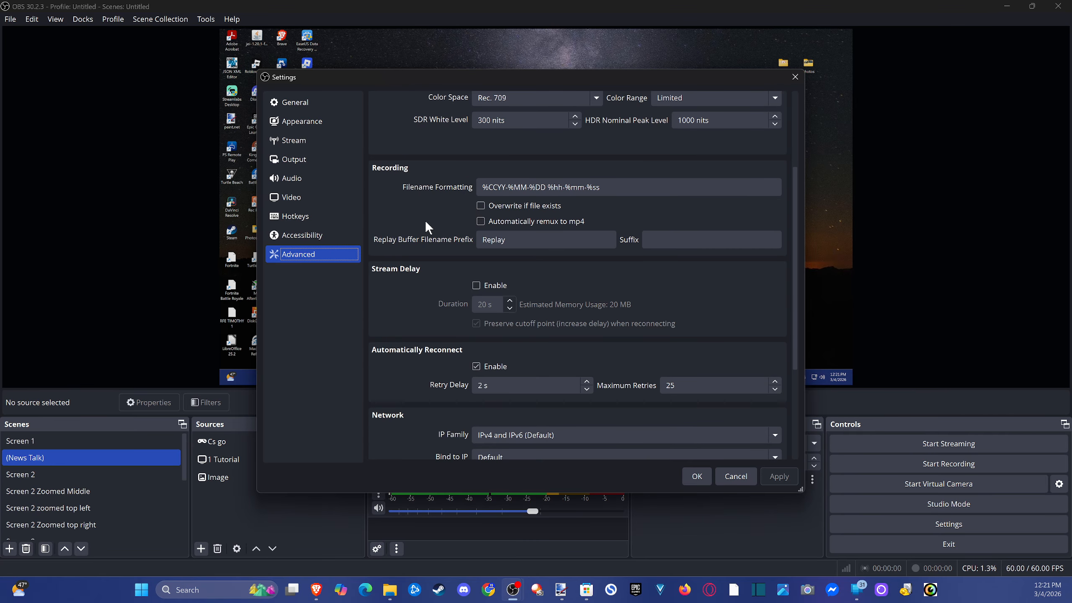
scroll(425, 219, "down", 3)
scroll(426, 220, "down", 1)
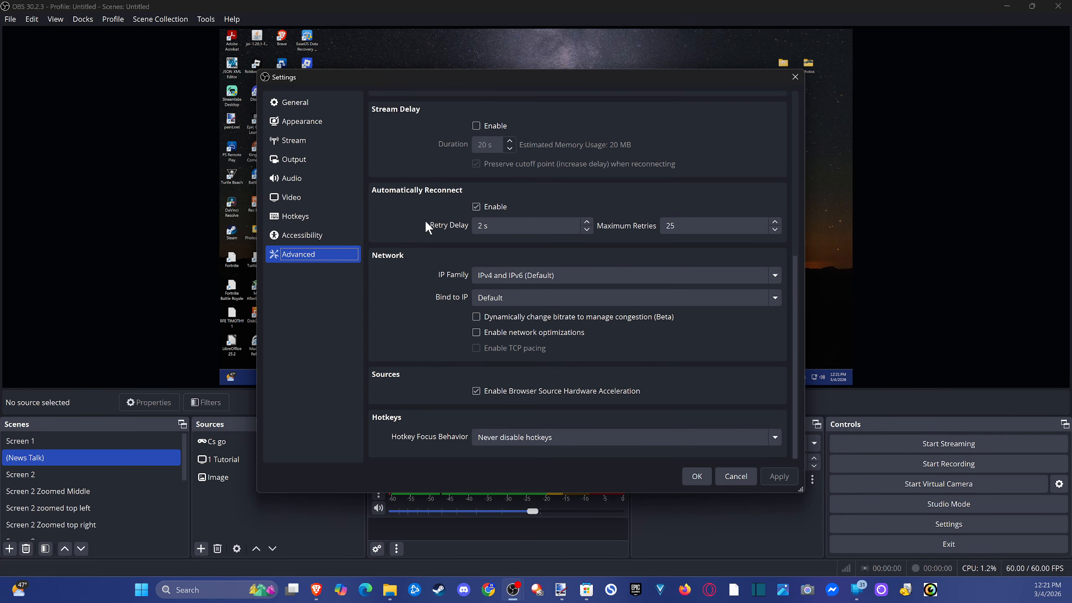
left_click(794, 76)
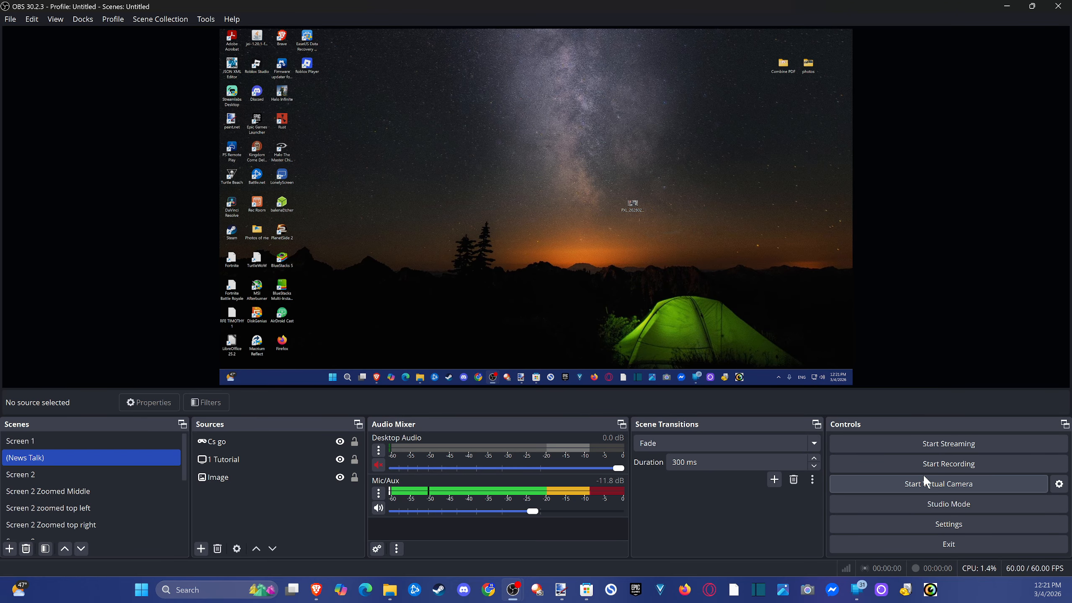
left_click_drag(1071, 80, 499, 120)
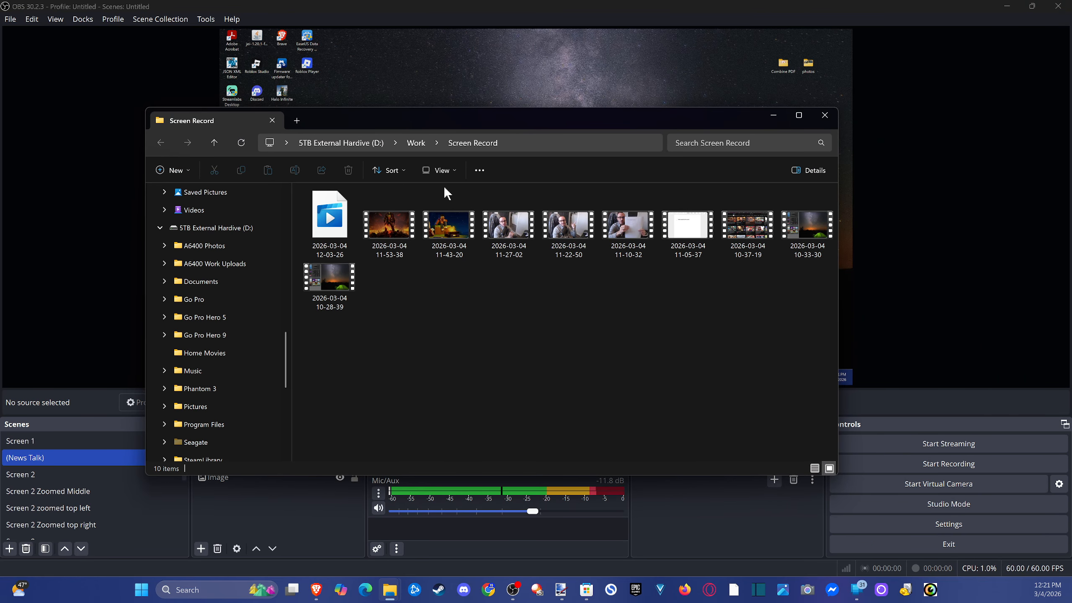
left_click(329, 223)
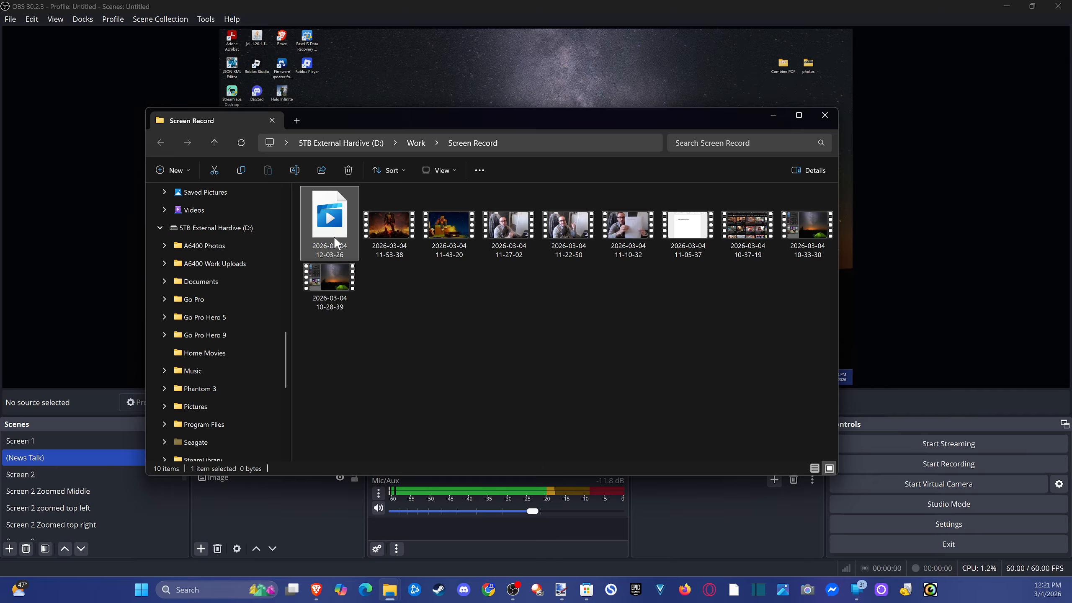